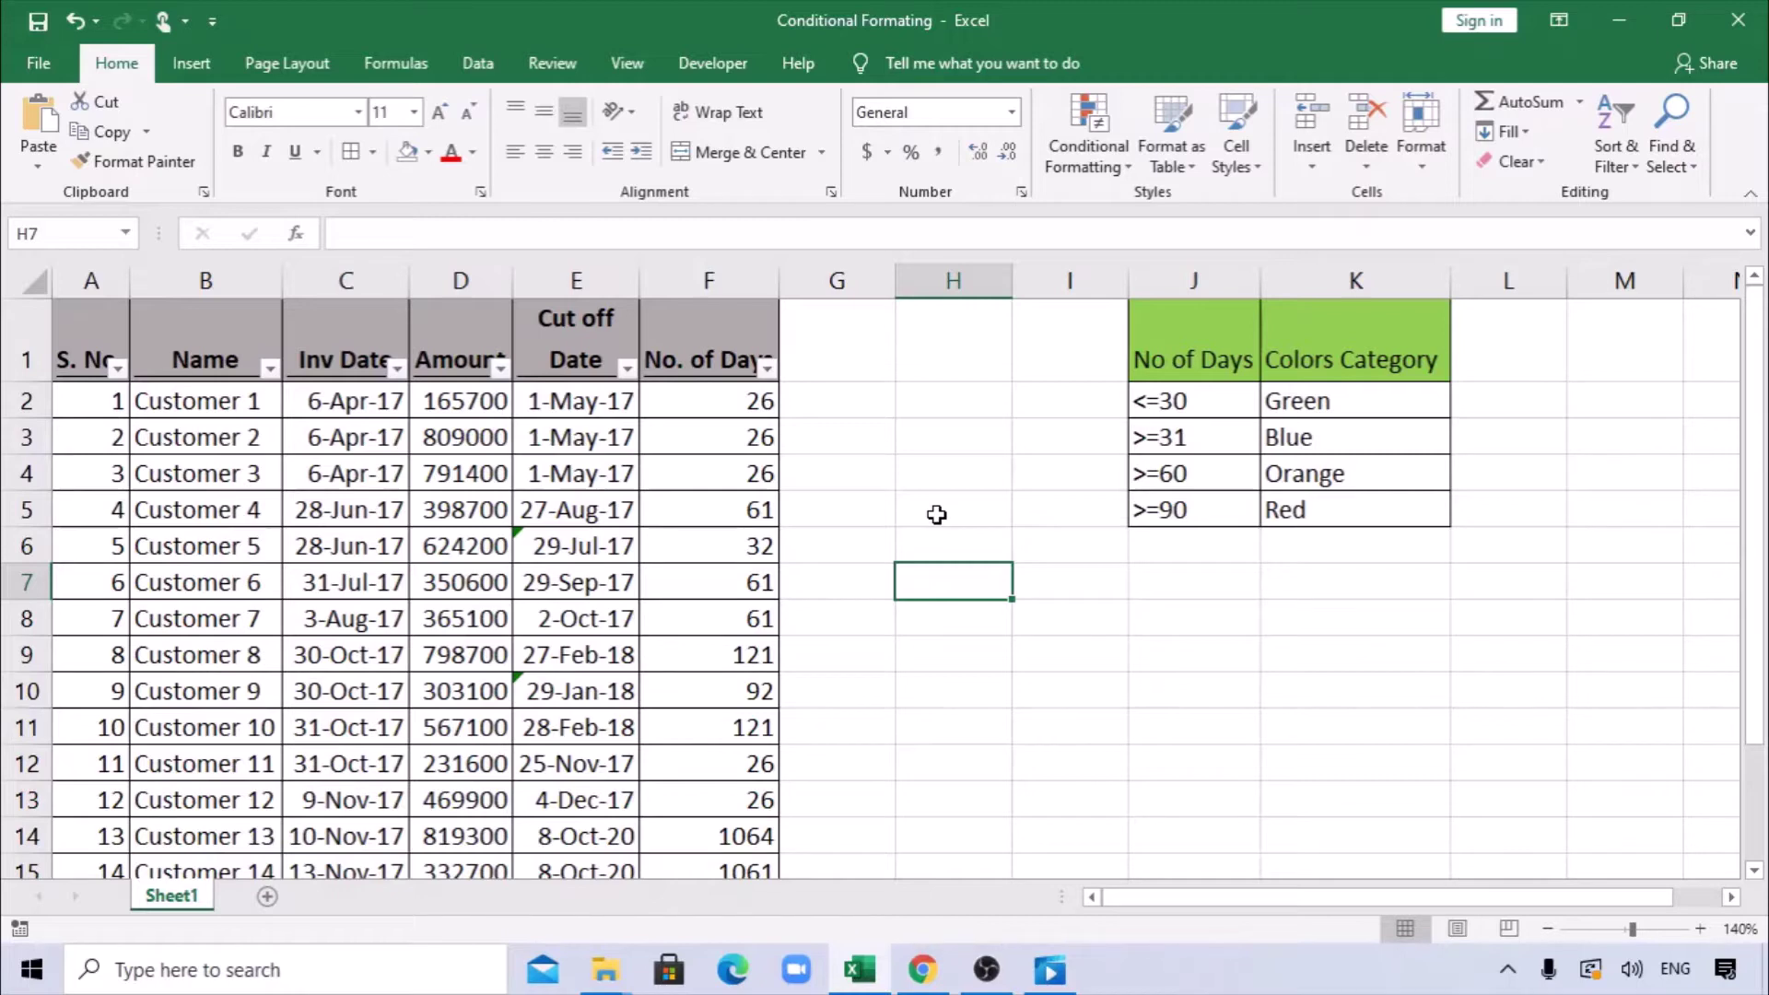
- Review the customer table's column headings from S. No. through No. of Days
{"action": "left_click_drag", "start_coordinate": [80, 346], "coordinate": [716, 346]}
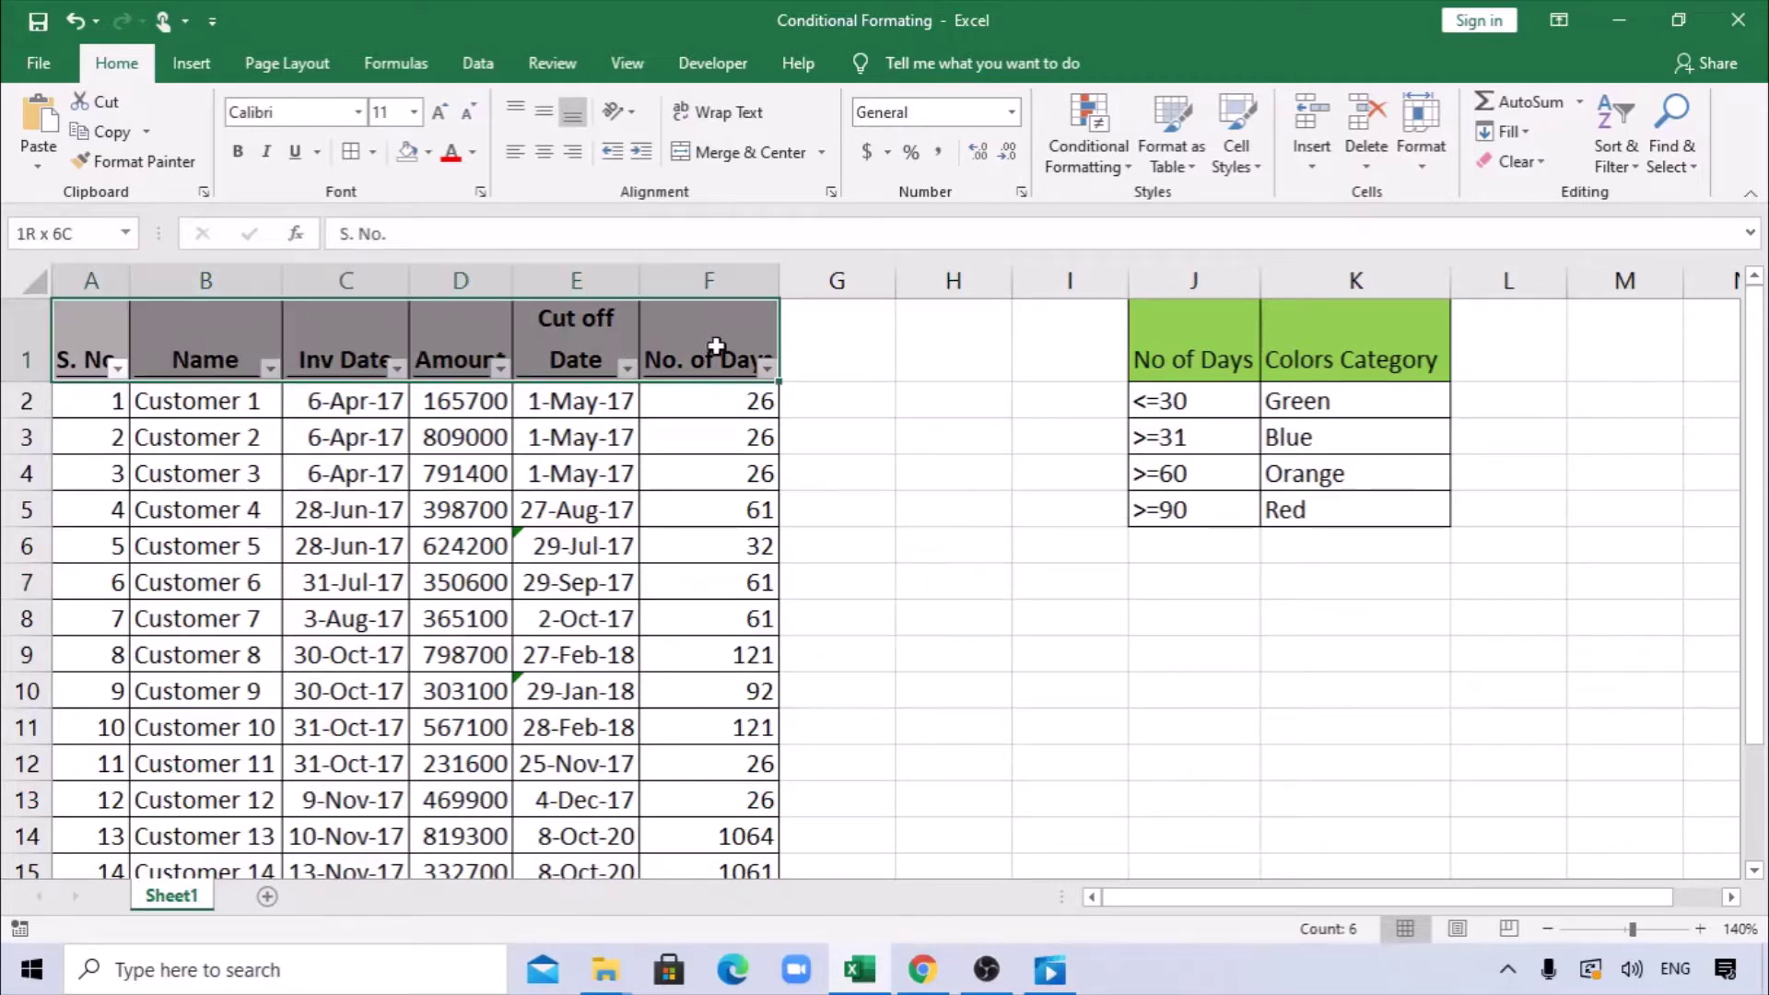
{"action": "left_click", "coordinate": [83, 351]}
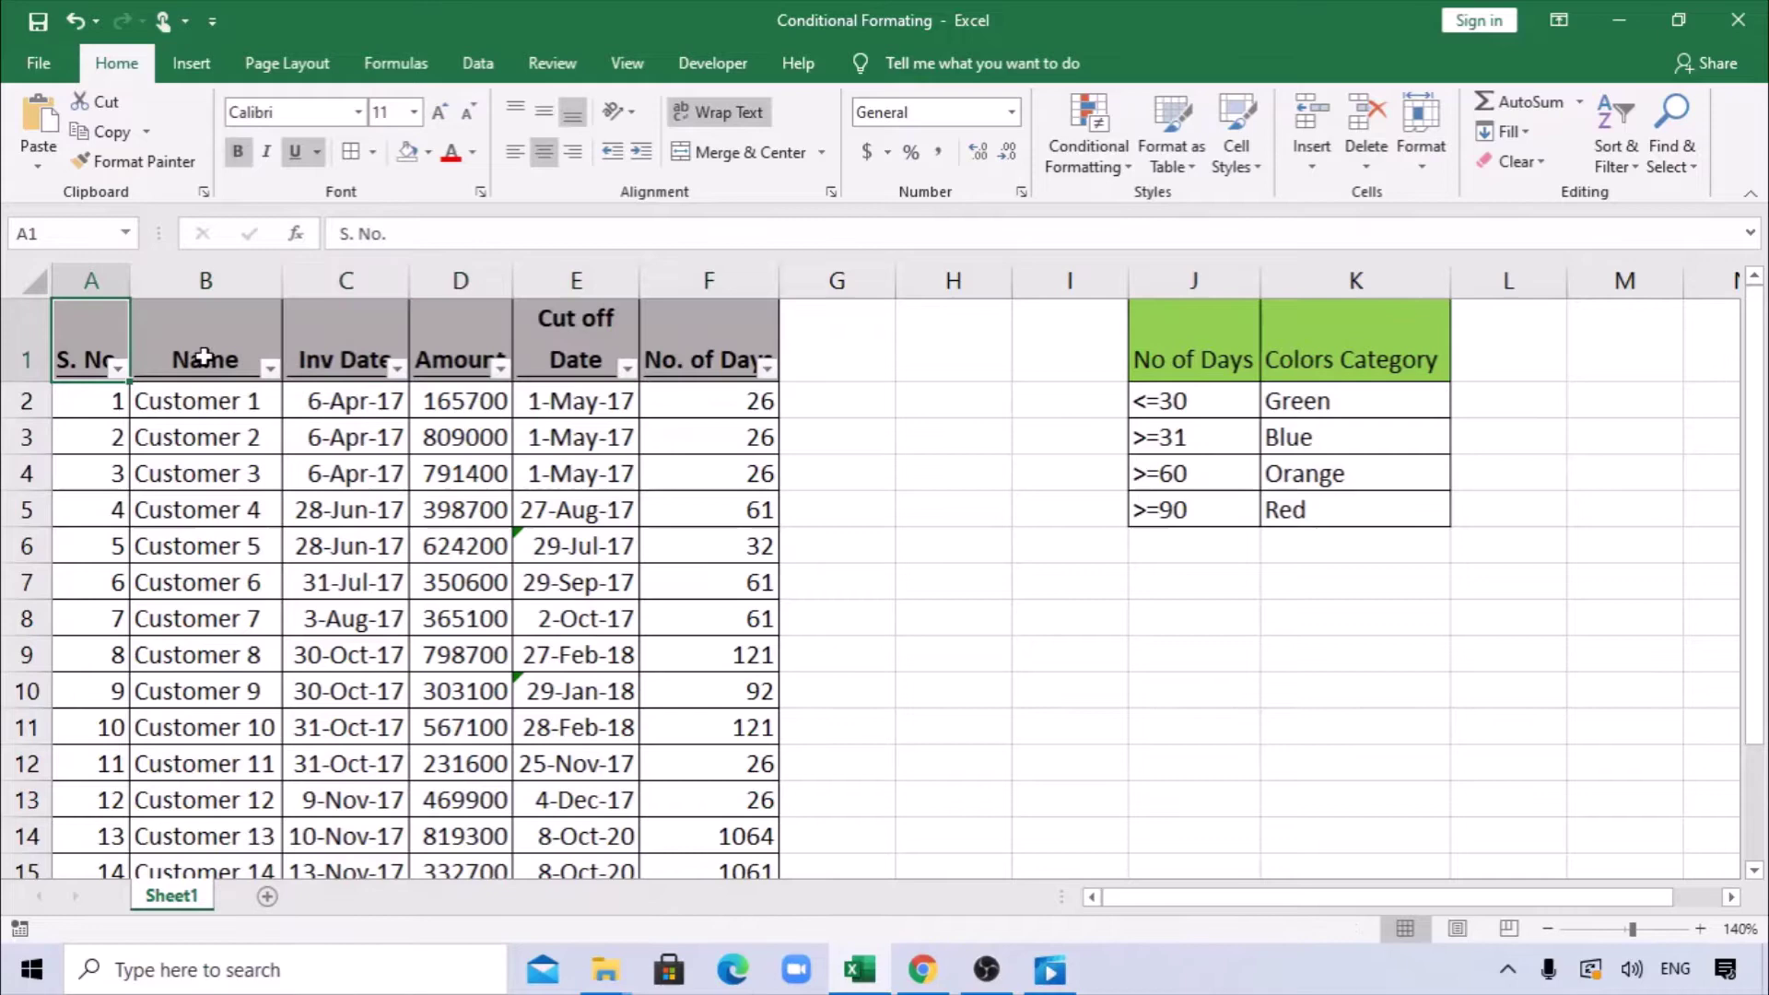
{"action": "left_click_drag", "start_coordinate": [204, 356], "coordinate": [204, 434]}
{"action": "left_click_drag", "start_coordinate": [346, 362], "coordinate": [347, 439]}
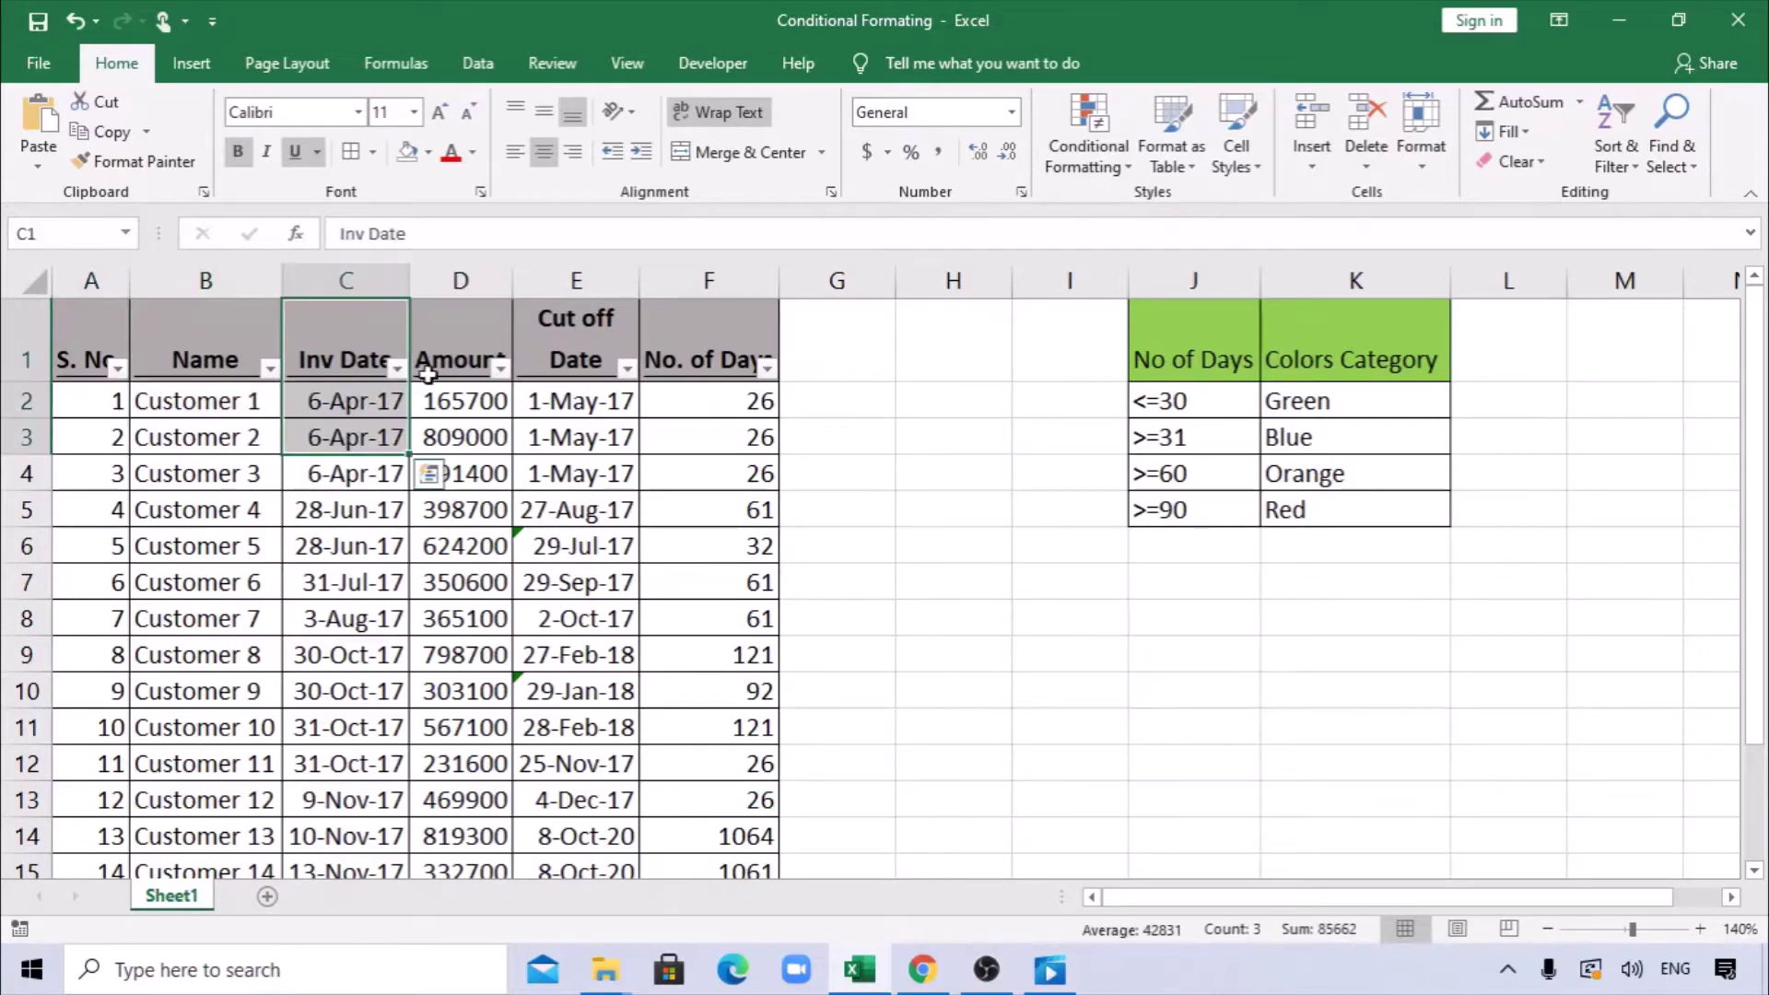
{"action": "left_click", "coordinate": [452, 345]}
{"action": "left_click", "coordinate": [564, 340]}
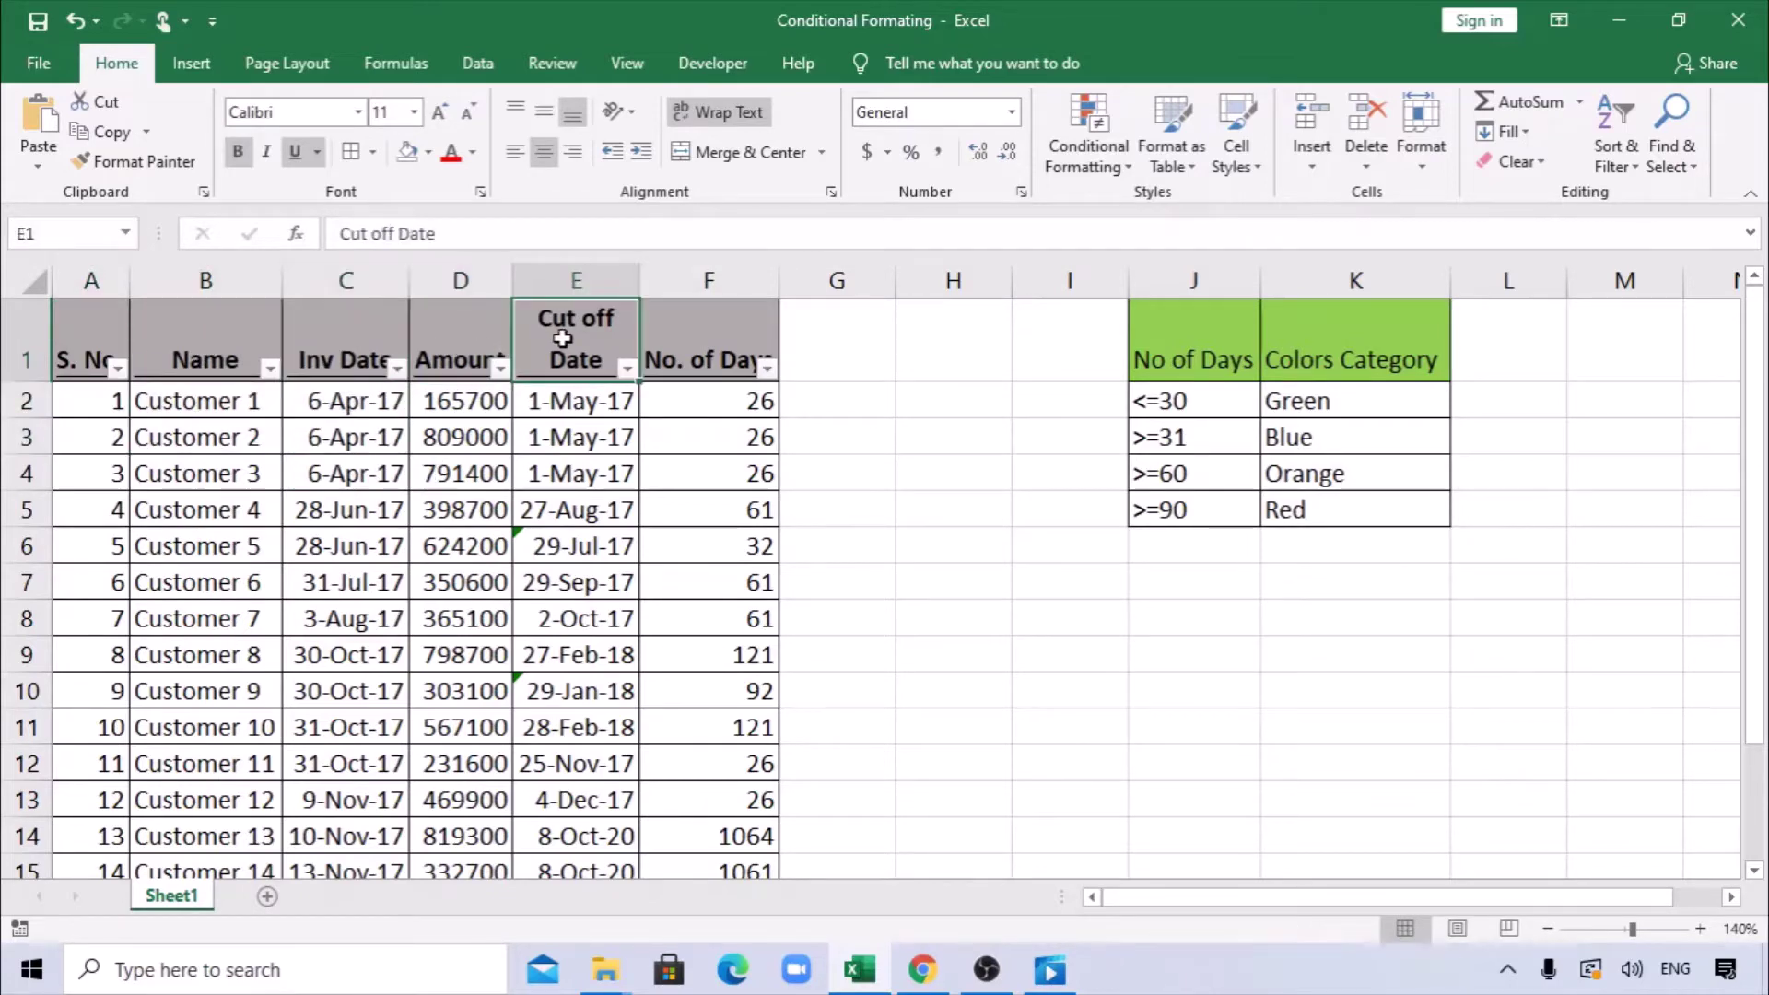
{"action": "left_click", "coordinate": [737, 347]}
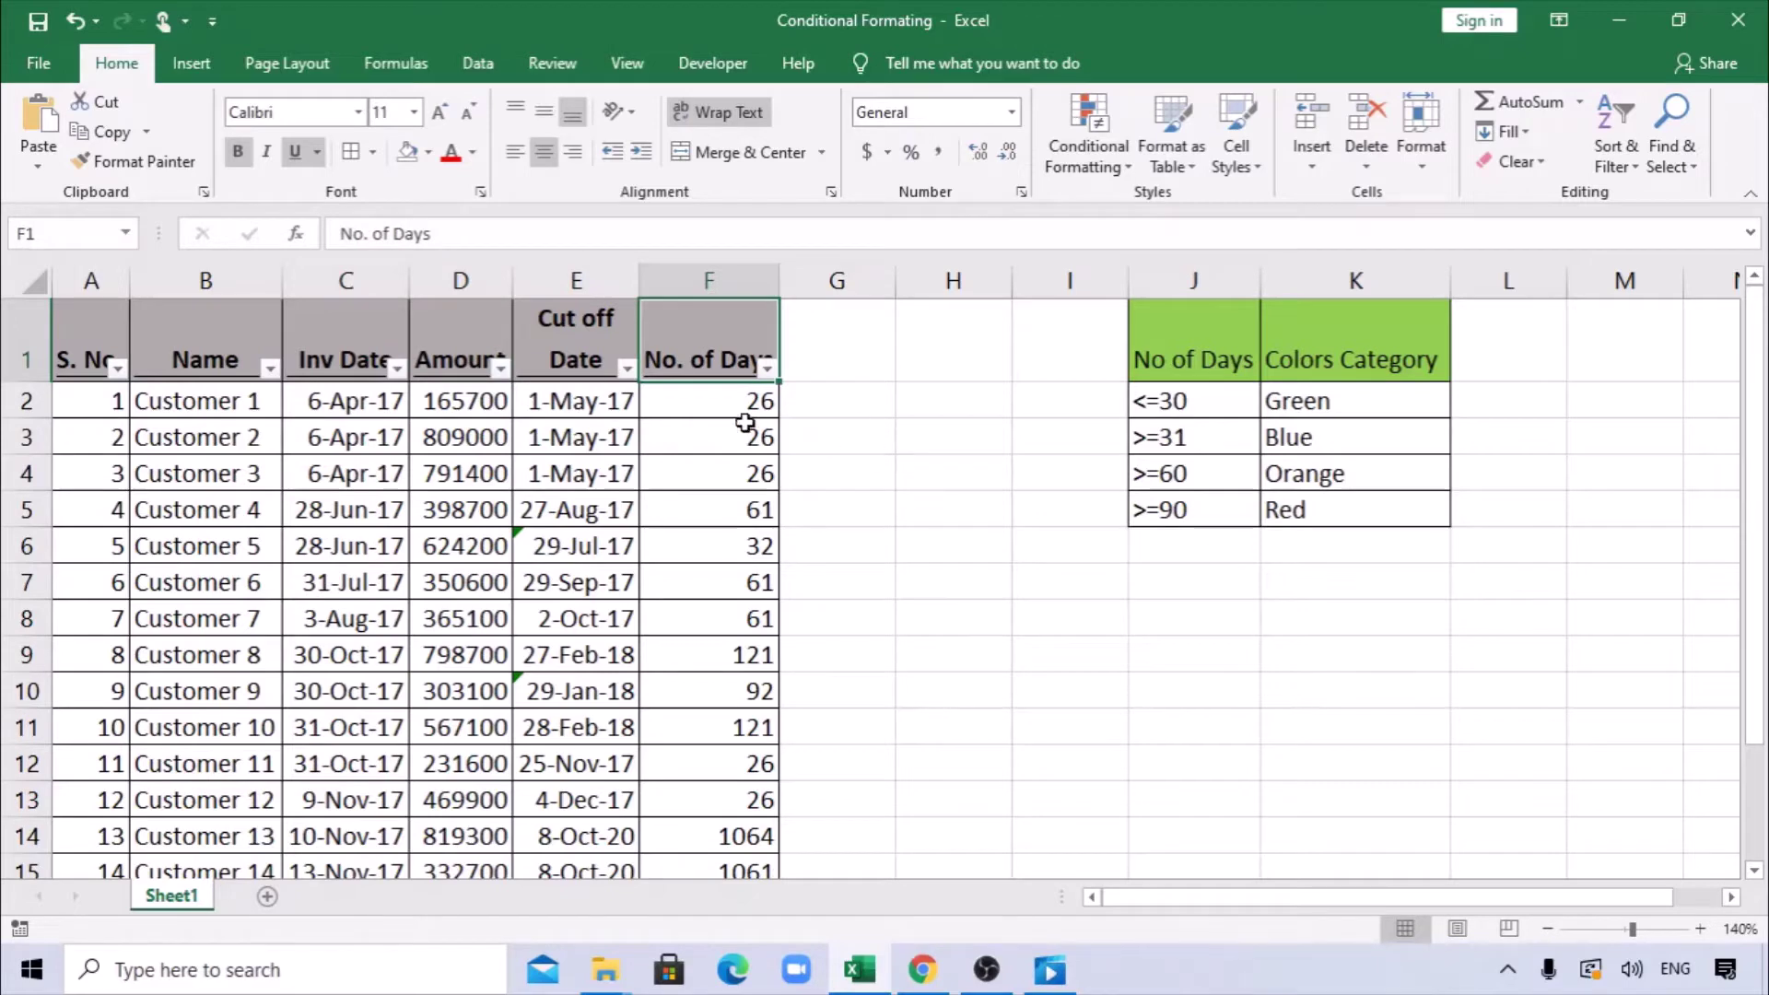
- Examine the formula in F2 and the day counts down the No. of Days column for the customer rows
{"action": "double_click", "coordinate": [719, 400]}
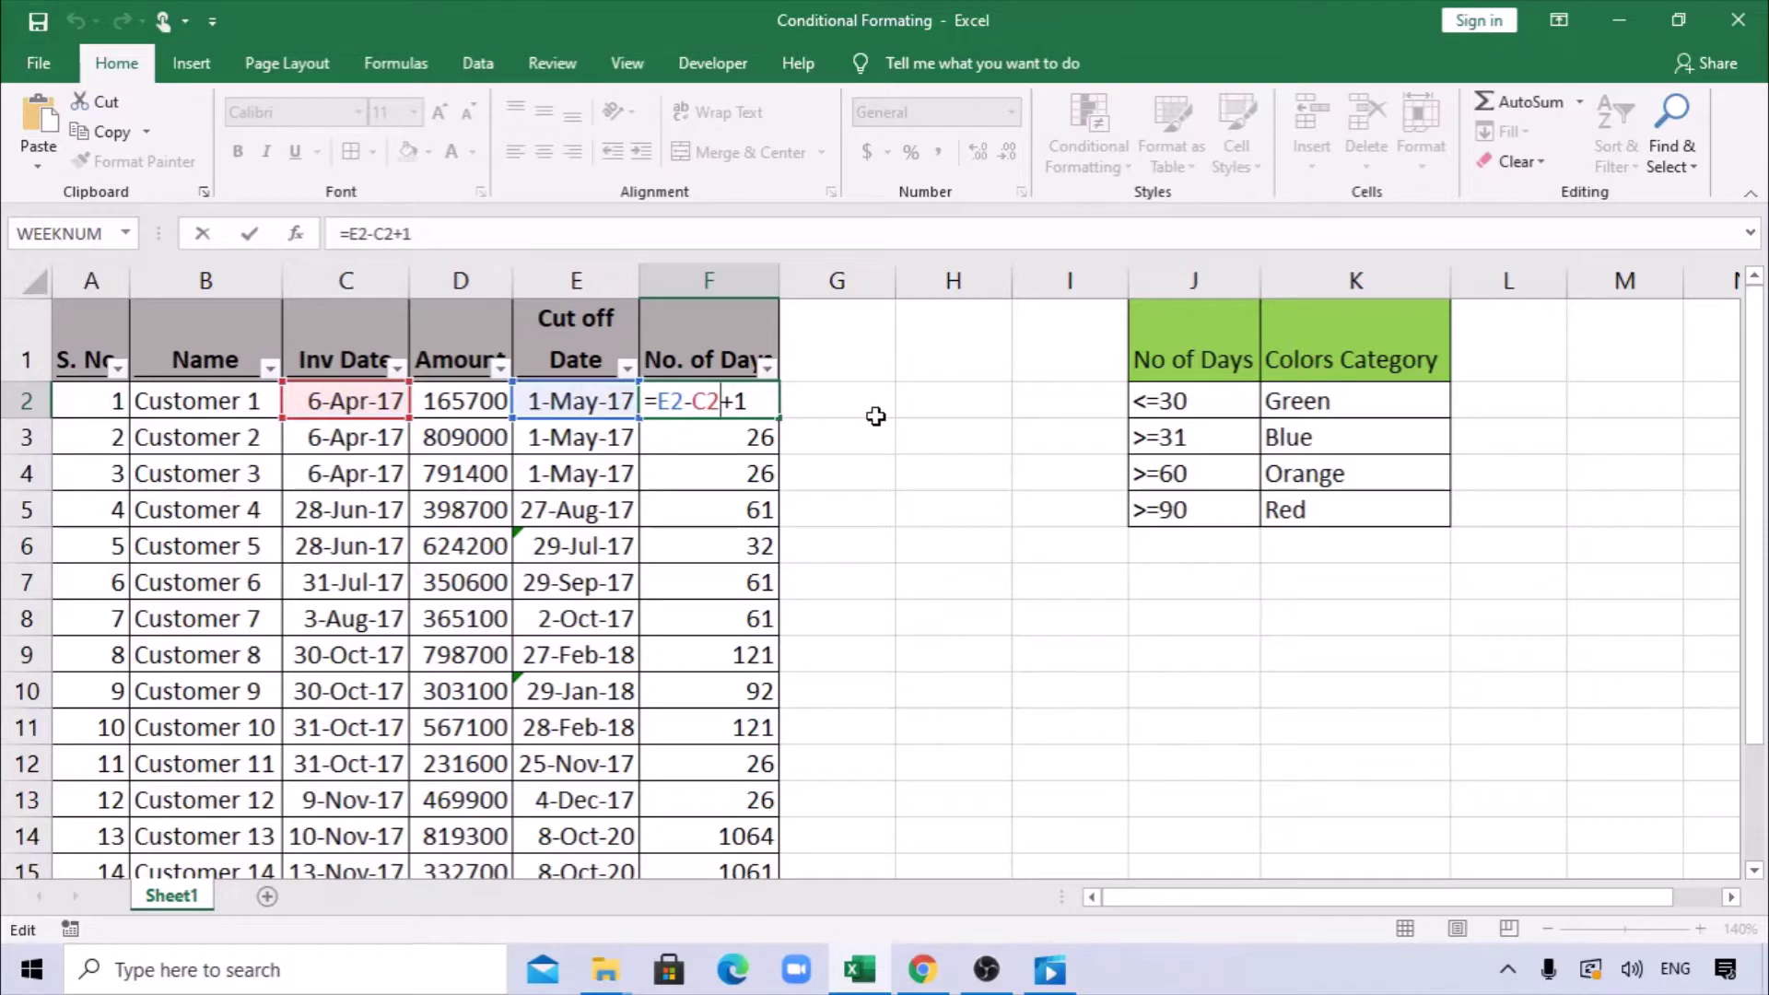
{"action": "left_click", "coordinate": [826, 411]}
{"action": "left_click", "coordinate": [737, 405]}
{"action": "left_click_drag", "start_coordinate": [735, 411], "coordinate": [728, 622]}
{"action": "left_click", "coordinate": [750, 402]}
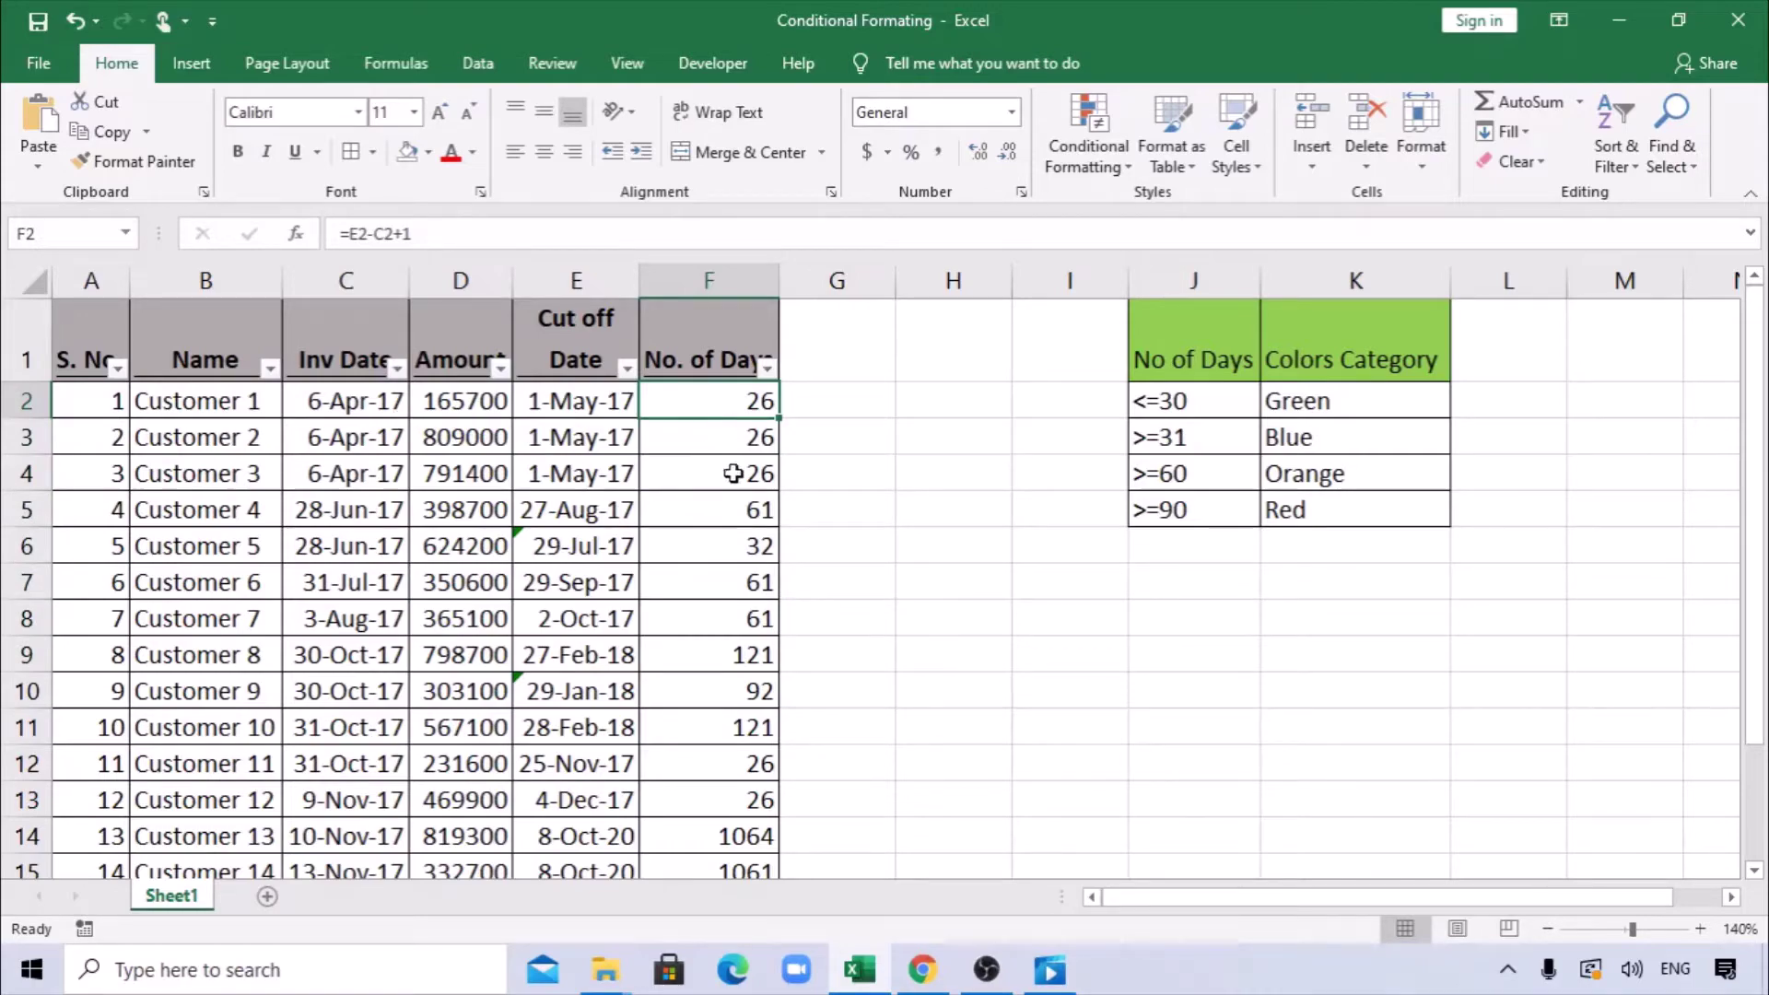
{"action": "left_click", "coordinate": [745, 512]}
{"action": "left_click", "coordinate": [730, 657]}
{"action": "scroll", "coordinate": [735, 673], "scroll_direction": "down", "scroll_amount": 1}
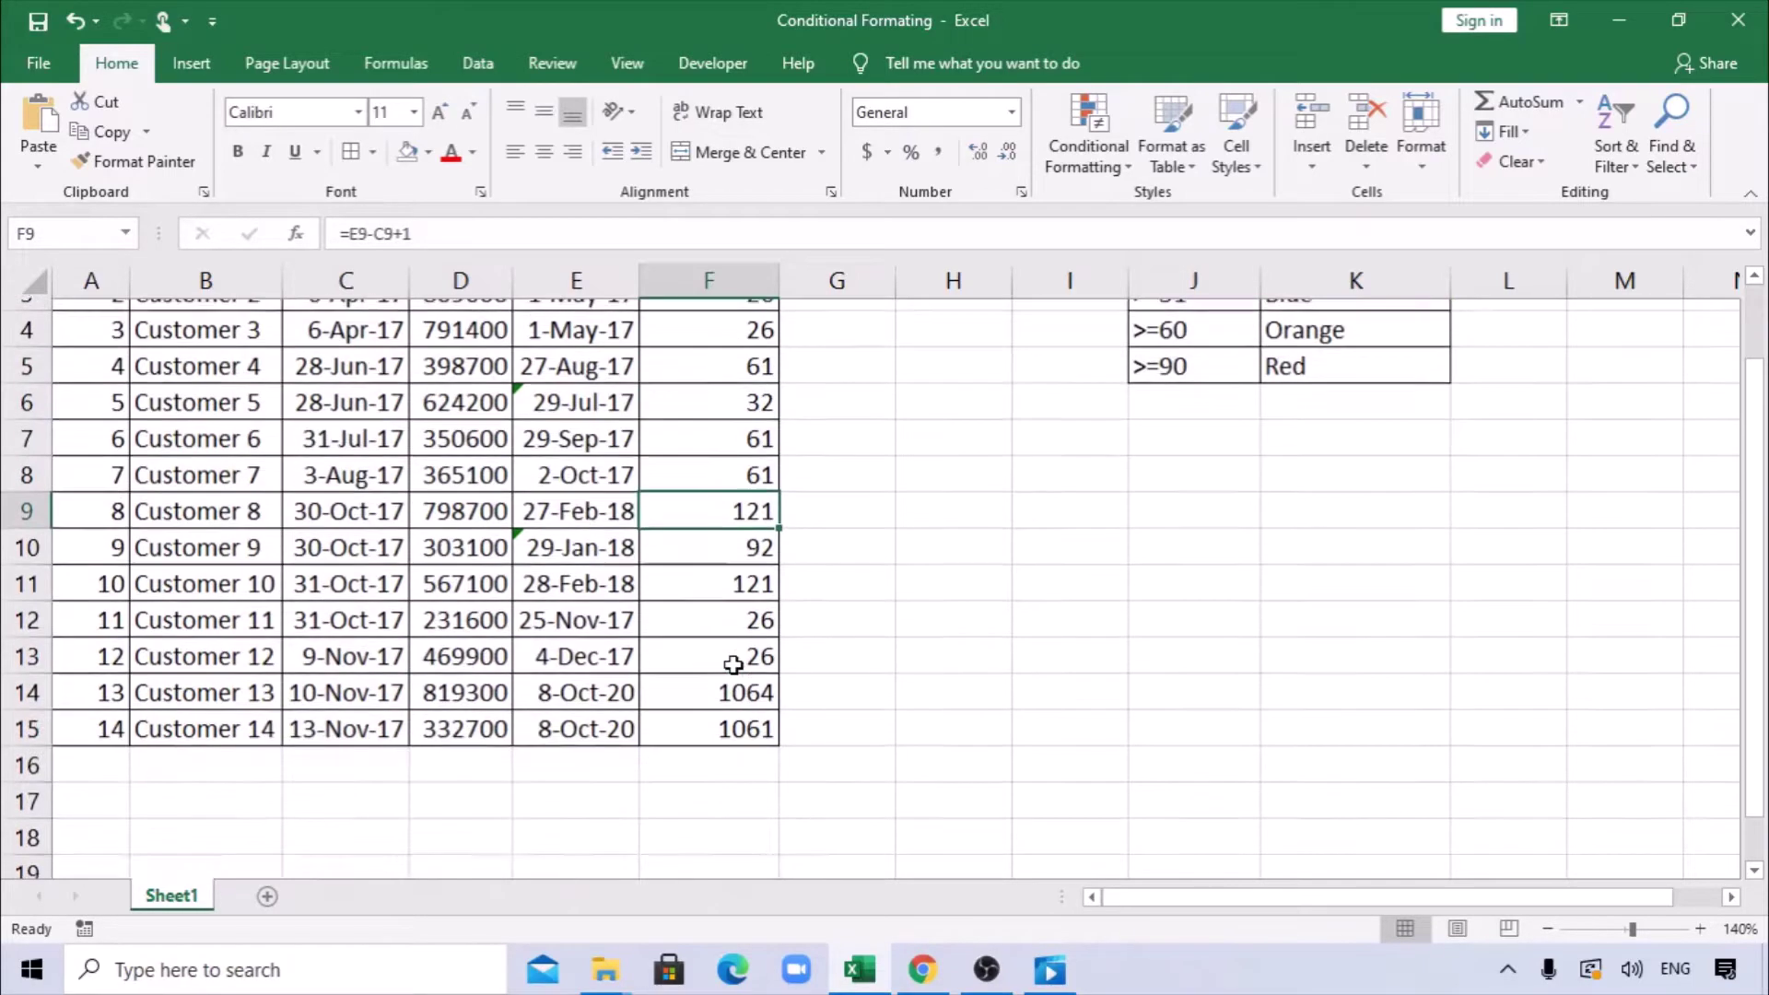
{"action": "scroll", "coordinate": [737, 659], "scroll_direction": "up", "scroll_amount": 1}
{"action": "left_click", "coordinate": [837, 430]}
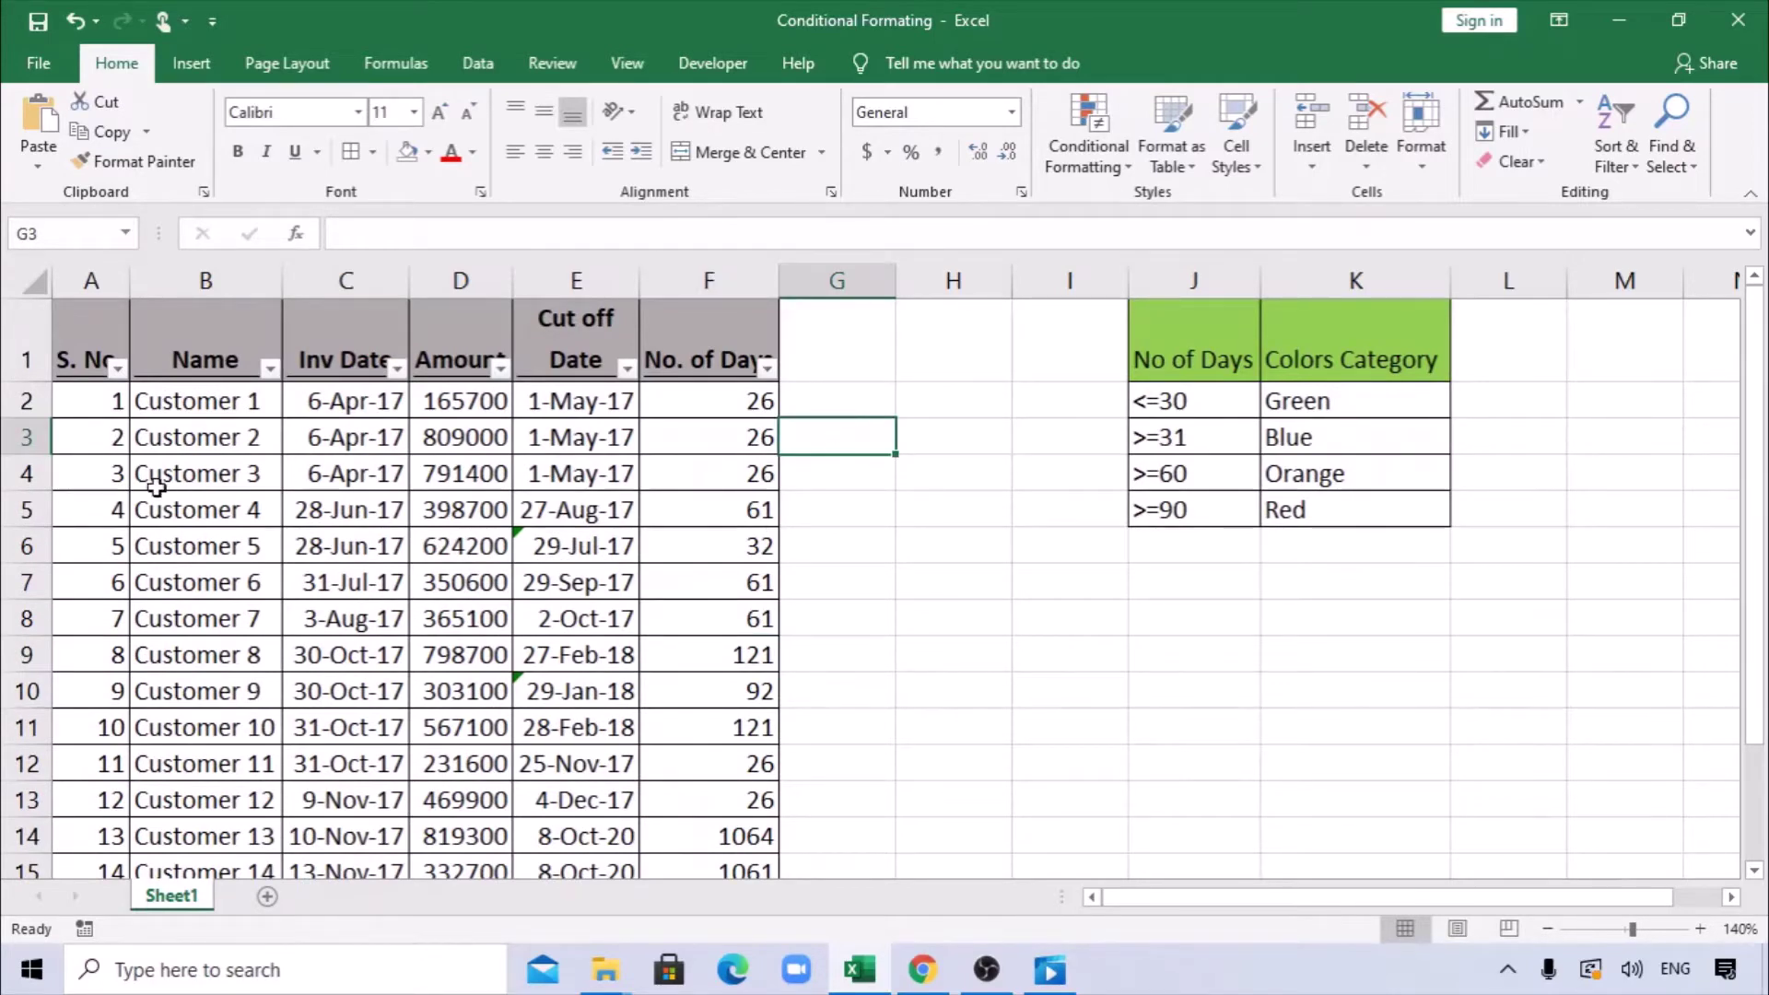
{"action": "left_click_drag", "start_coordinate": [107, 473], "coordinate": [742, 474]}
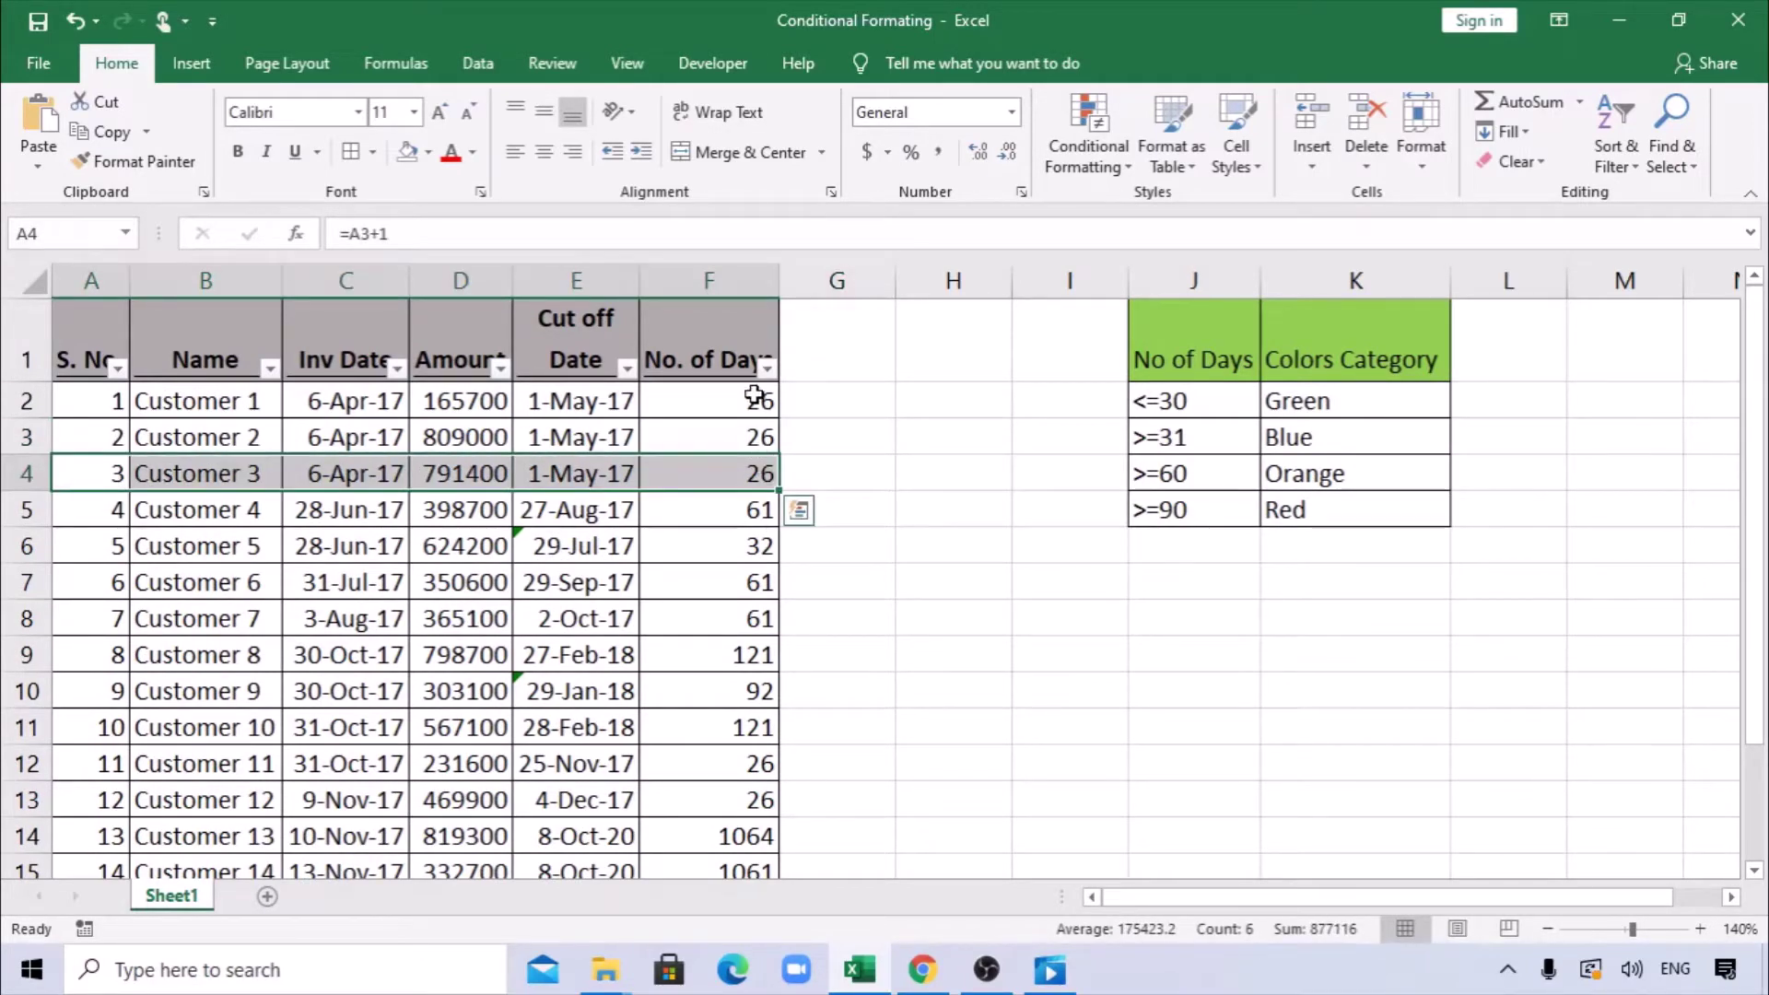
{"action": "left_click_drag", "start_coordinate": [755, 398], "coordinate": [742, 763]}
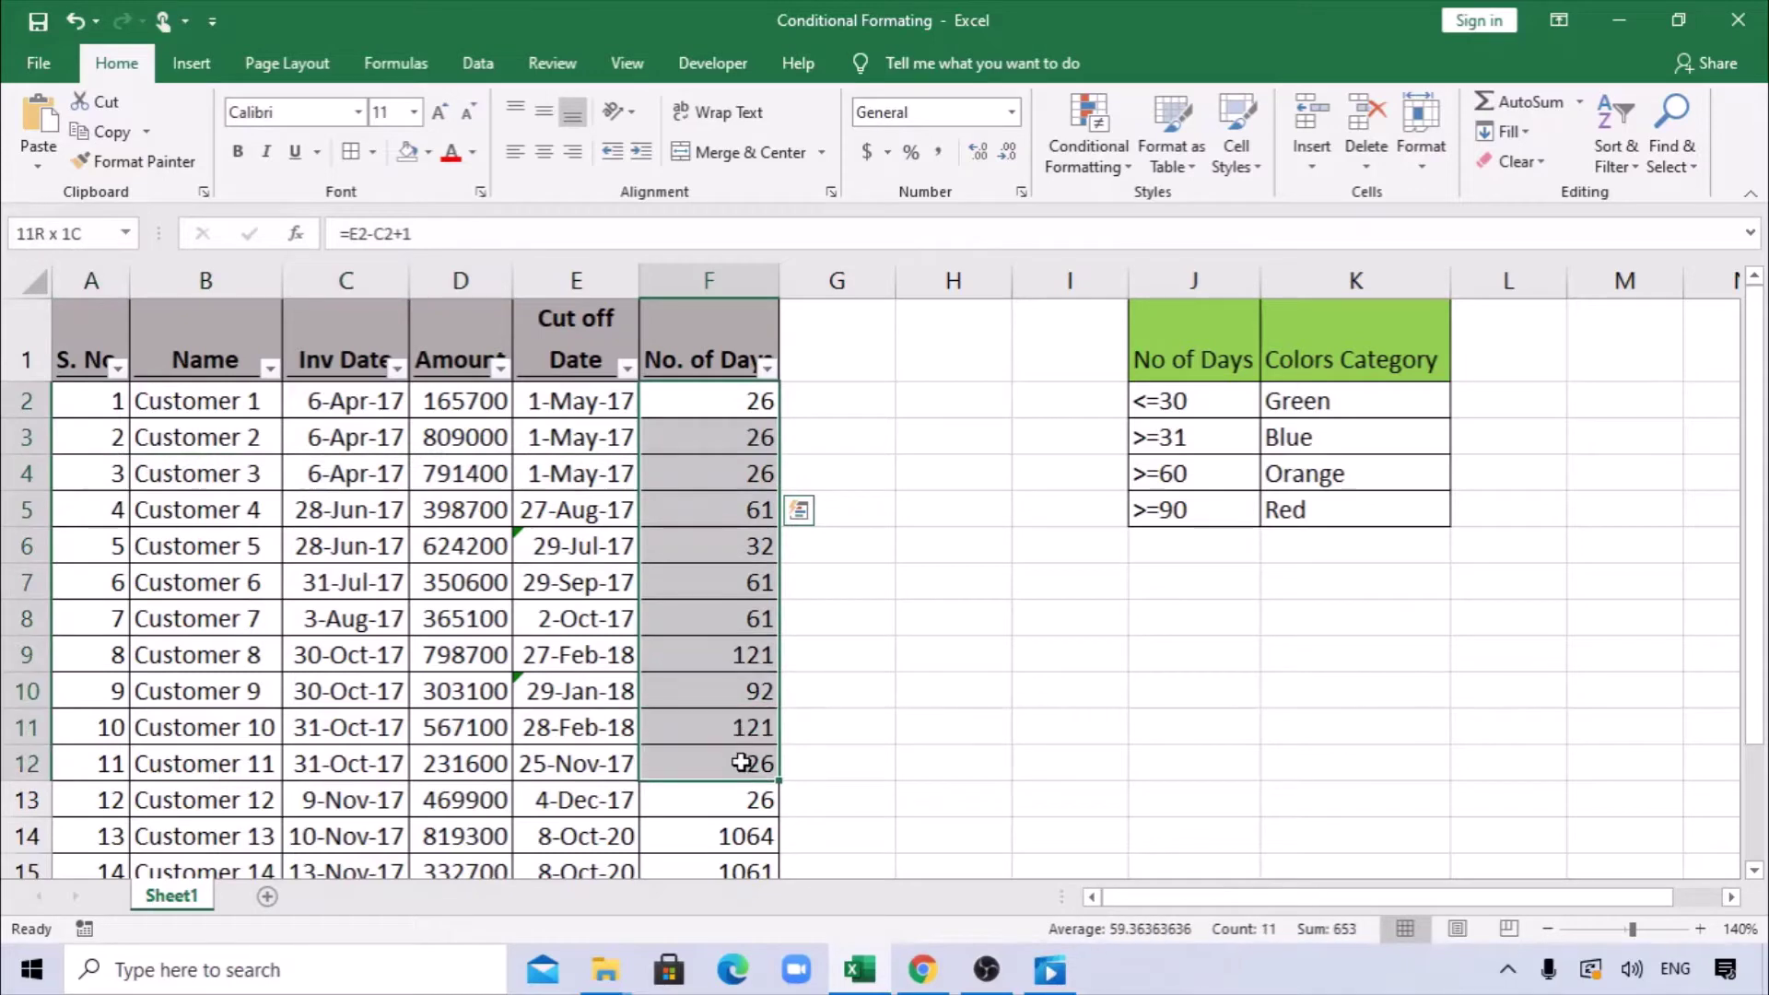
{"action": "left_click", "coordinate": [849, 660]}
- Review the day thresholds and their assigned colors in the Colors Category table, comparing them with the first customer row
{"action": "left_click_drag", "start_coordinate": [1191, 336], "coordinate": [1414, 506]}
{"action": "left_click", "coordinate": [1285, 610]}
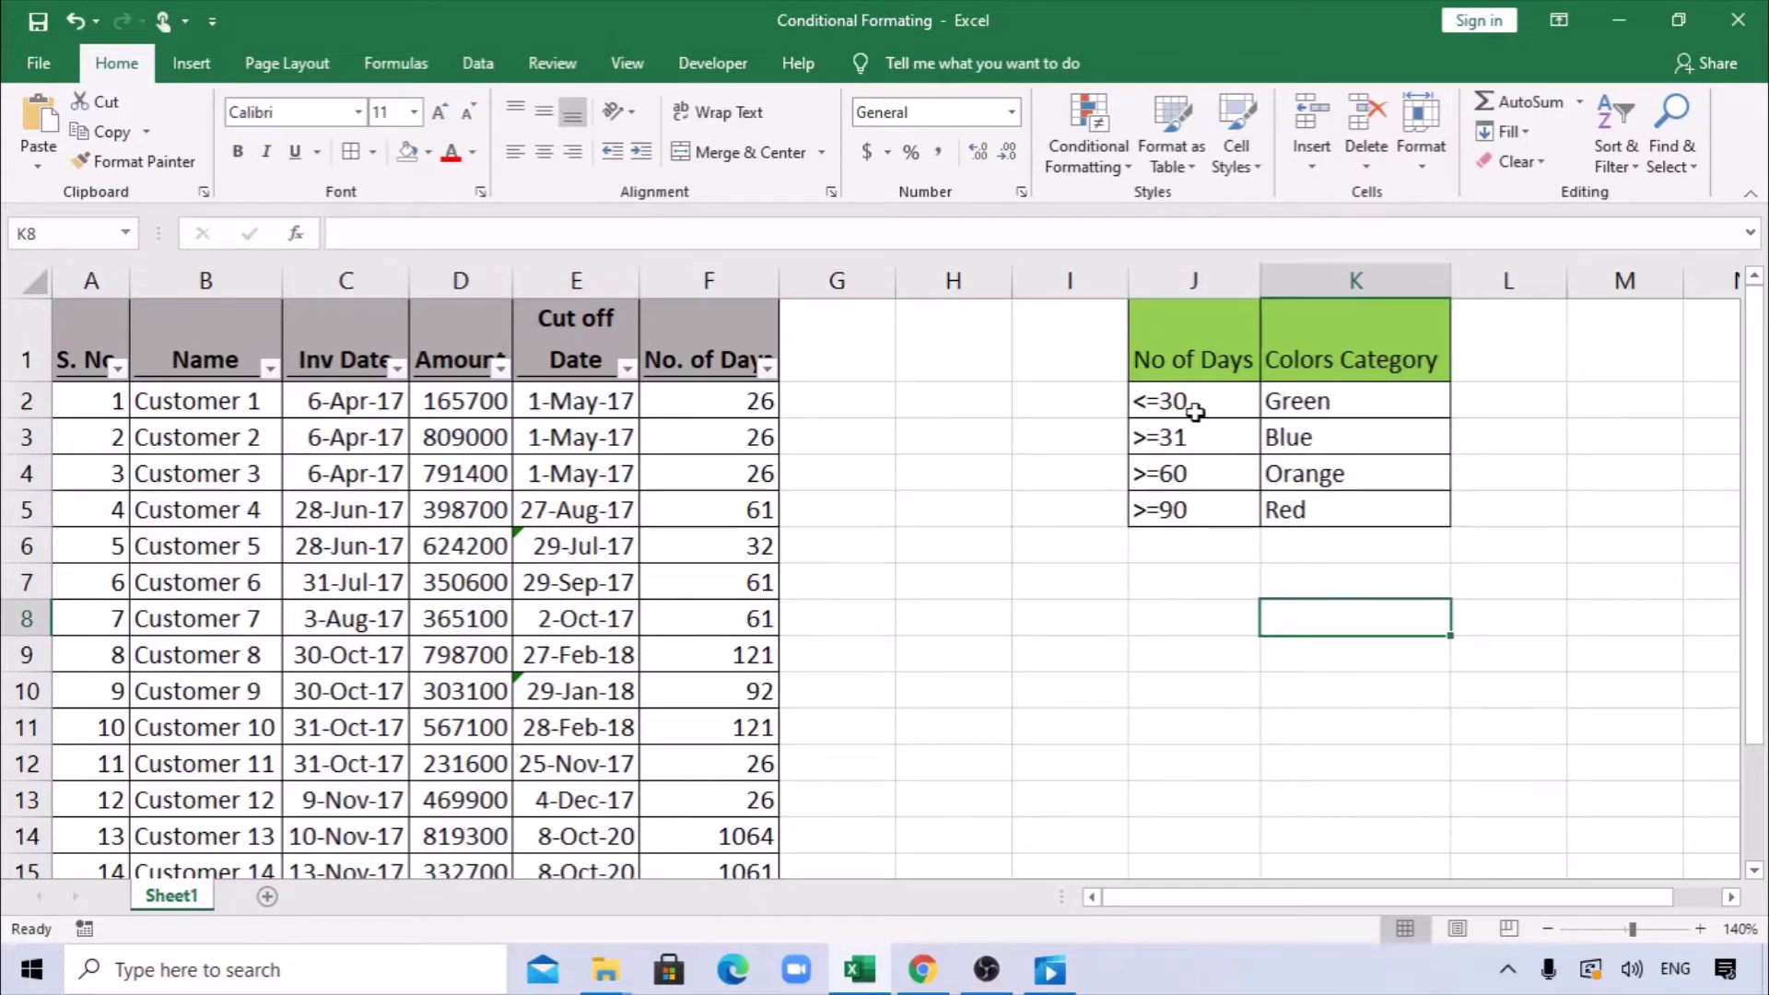
{"action": "left_click", "coordinate": [1328, 412]}
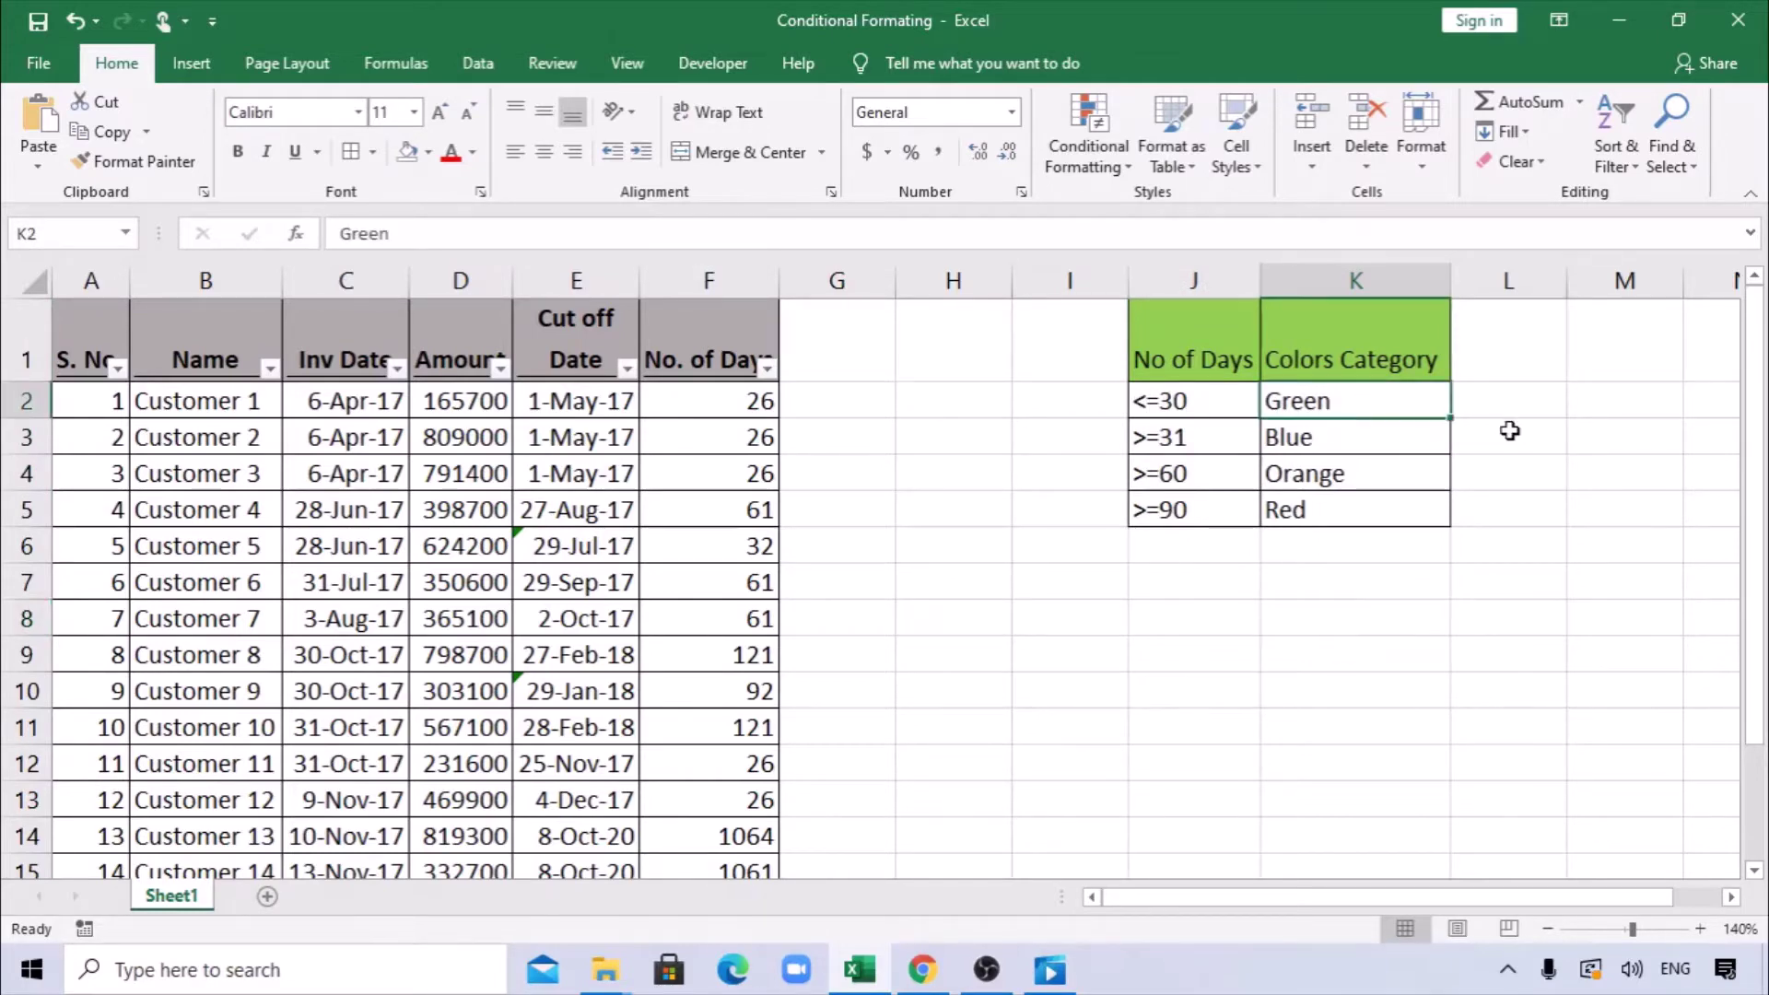
{"action": "left_click_drag", "start_coordinate": [87, 406], "coordinate": [758, 398]}
{"action": "left_click", "coordinate": [758, 398]}
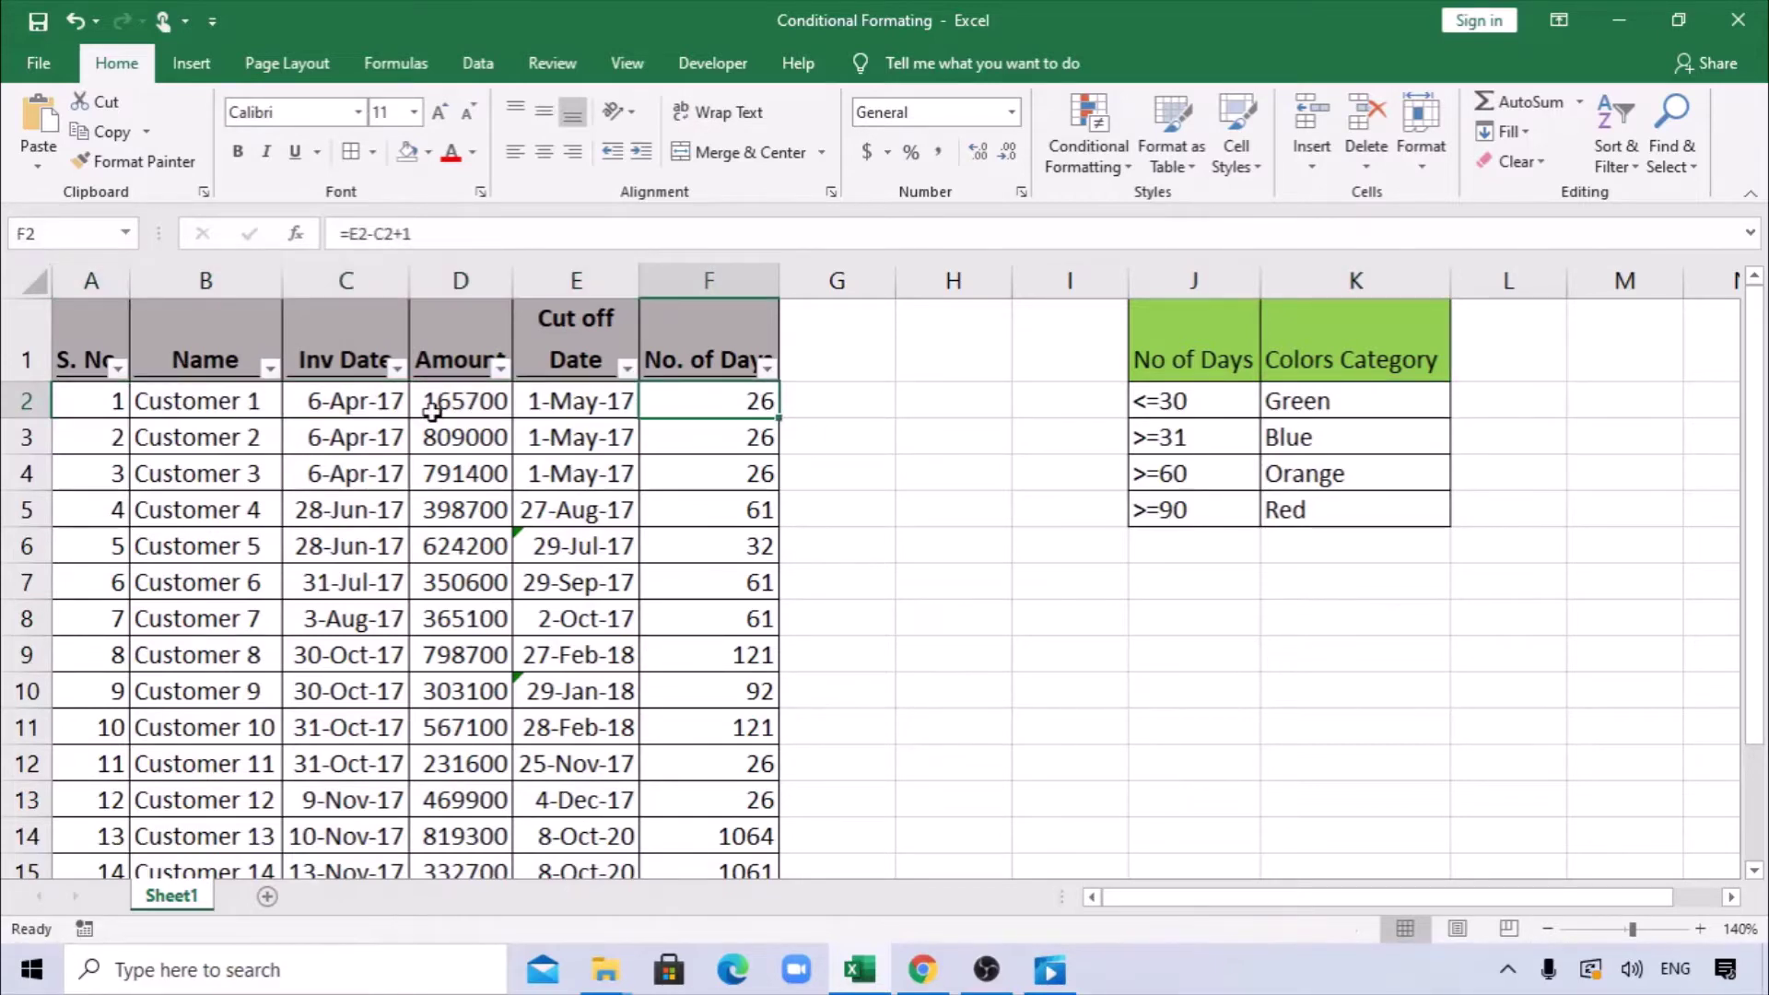
{"action": "left_click_drag", "start_coordinate": [81, 402], "coordinate": [693, 409]}
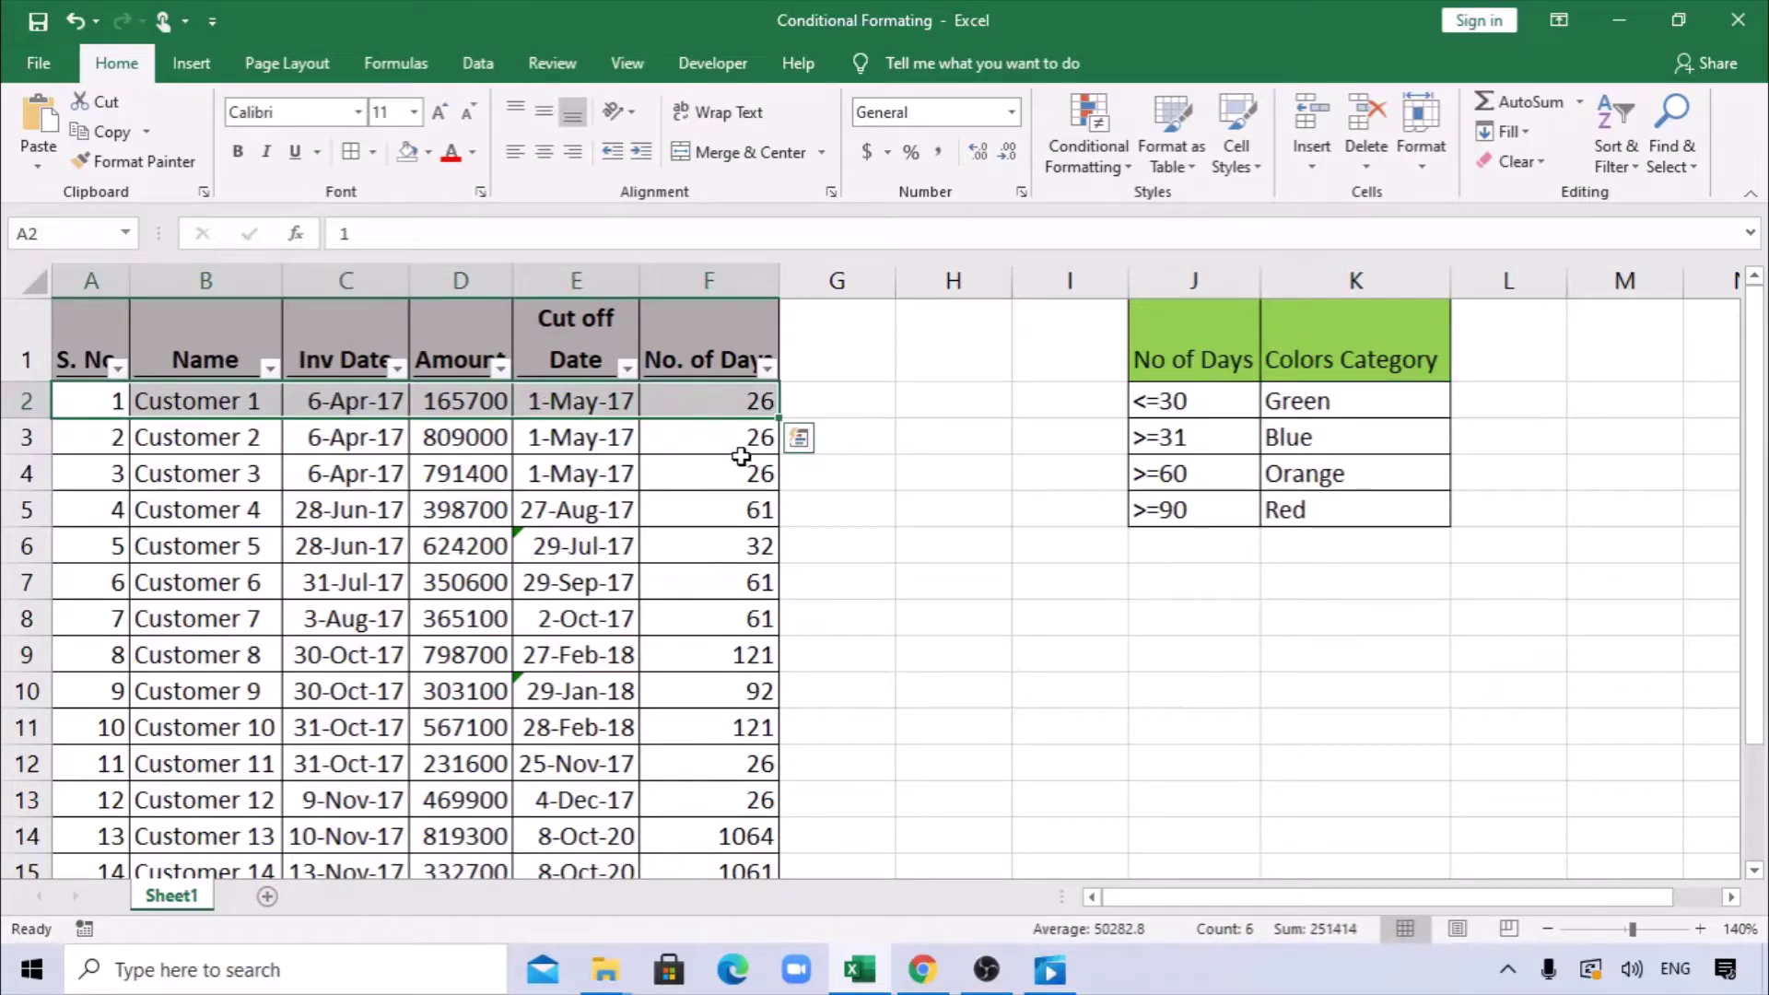
{"action": "left_click", "coordinate": [1189, 448]}
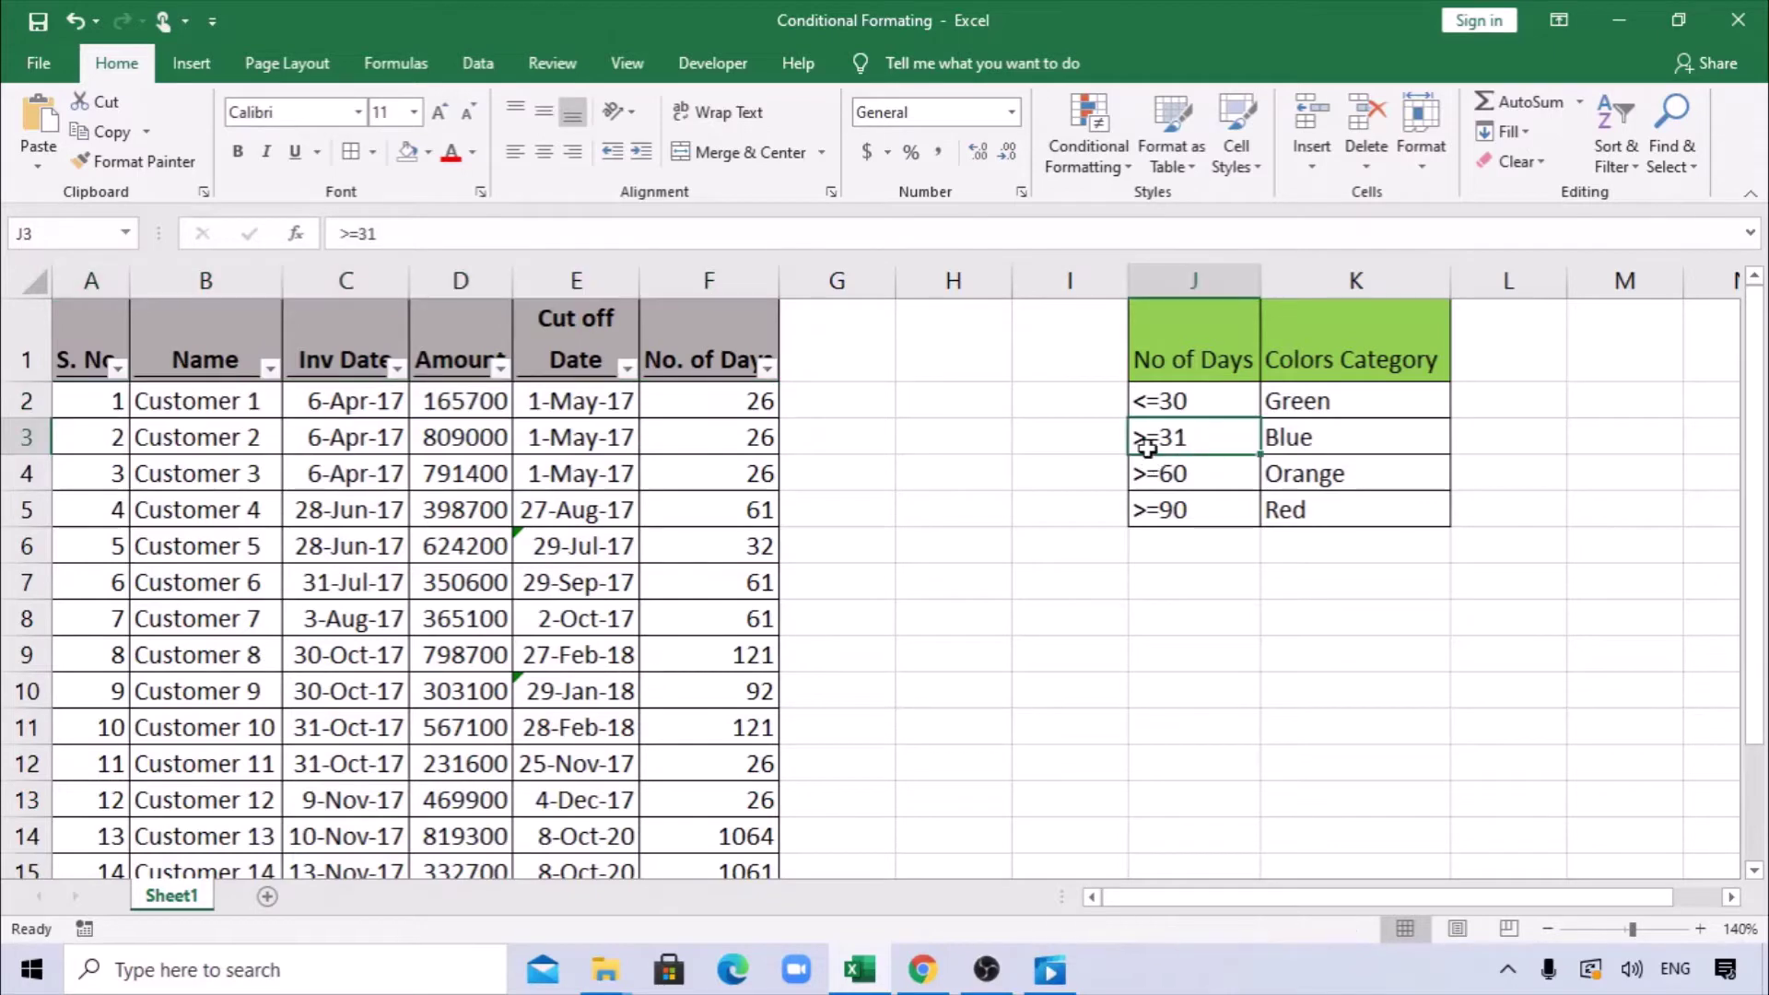
{"action": "left_click", "coordinate": [1327, 444]}
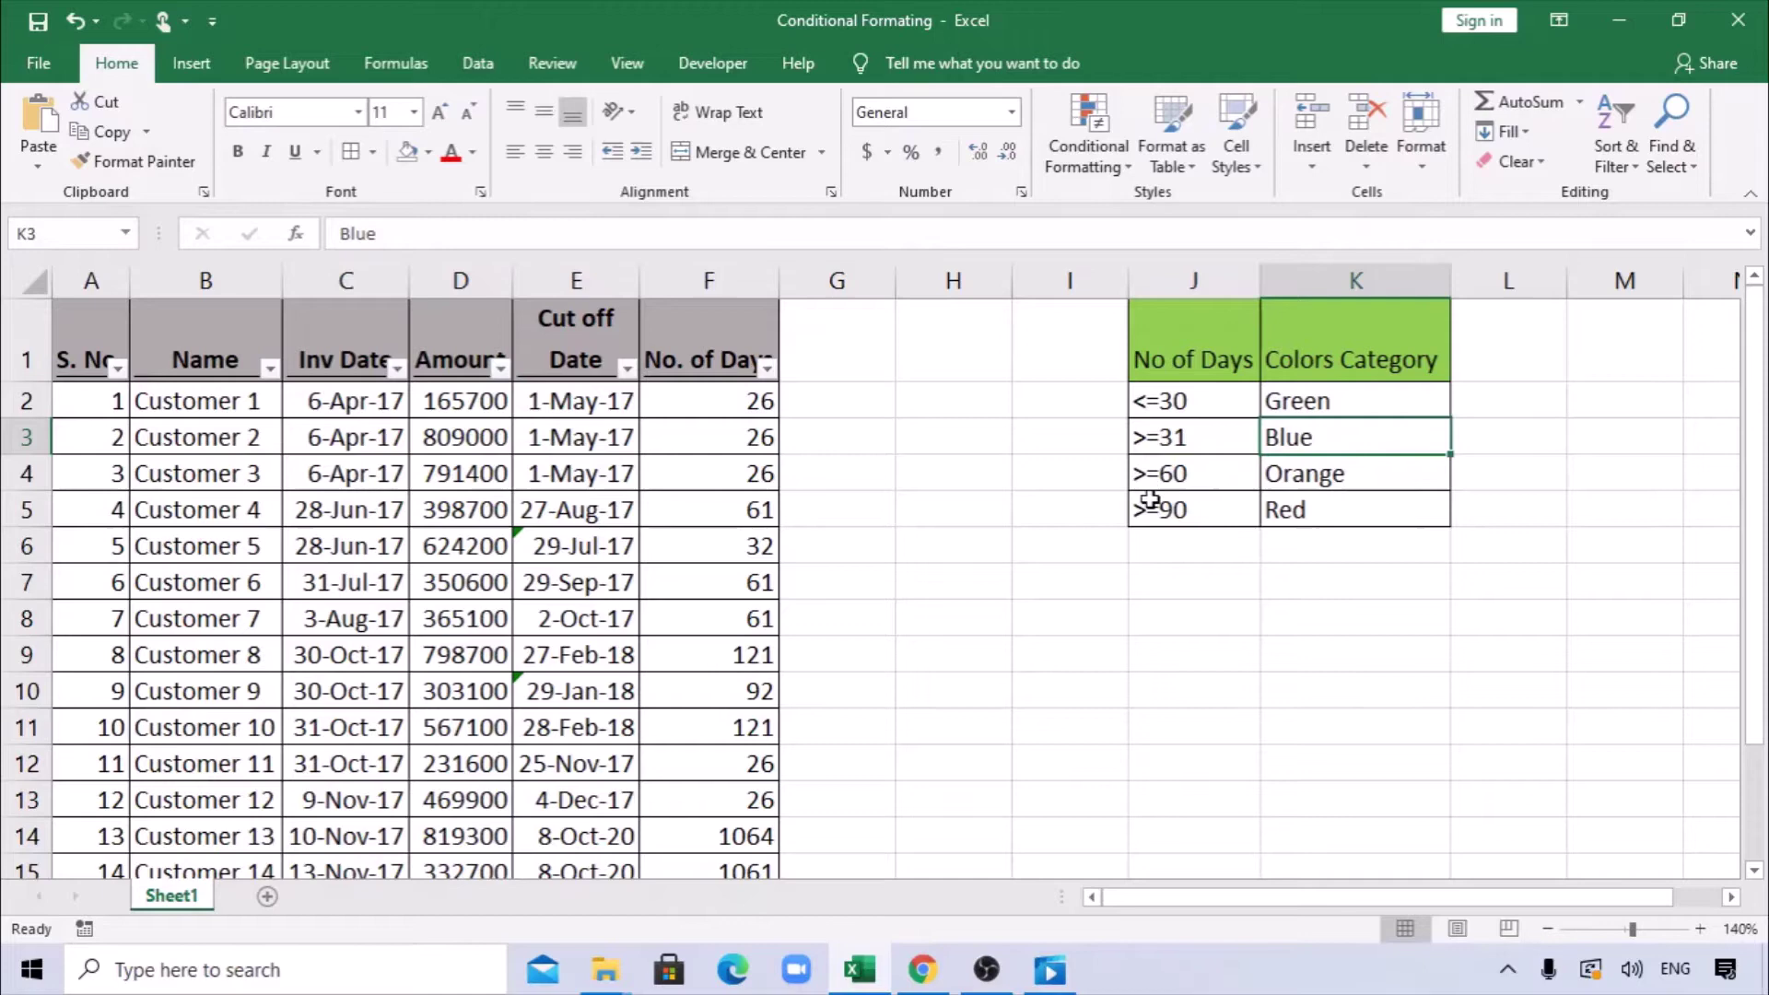
{"action": "left_click", "coordinate": [1318, 485]}
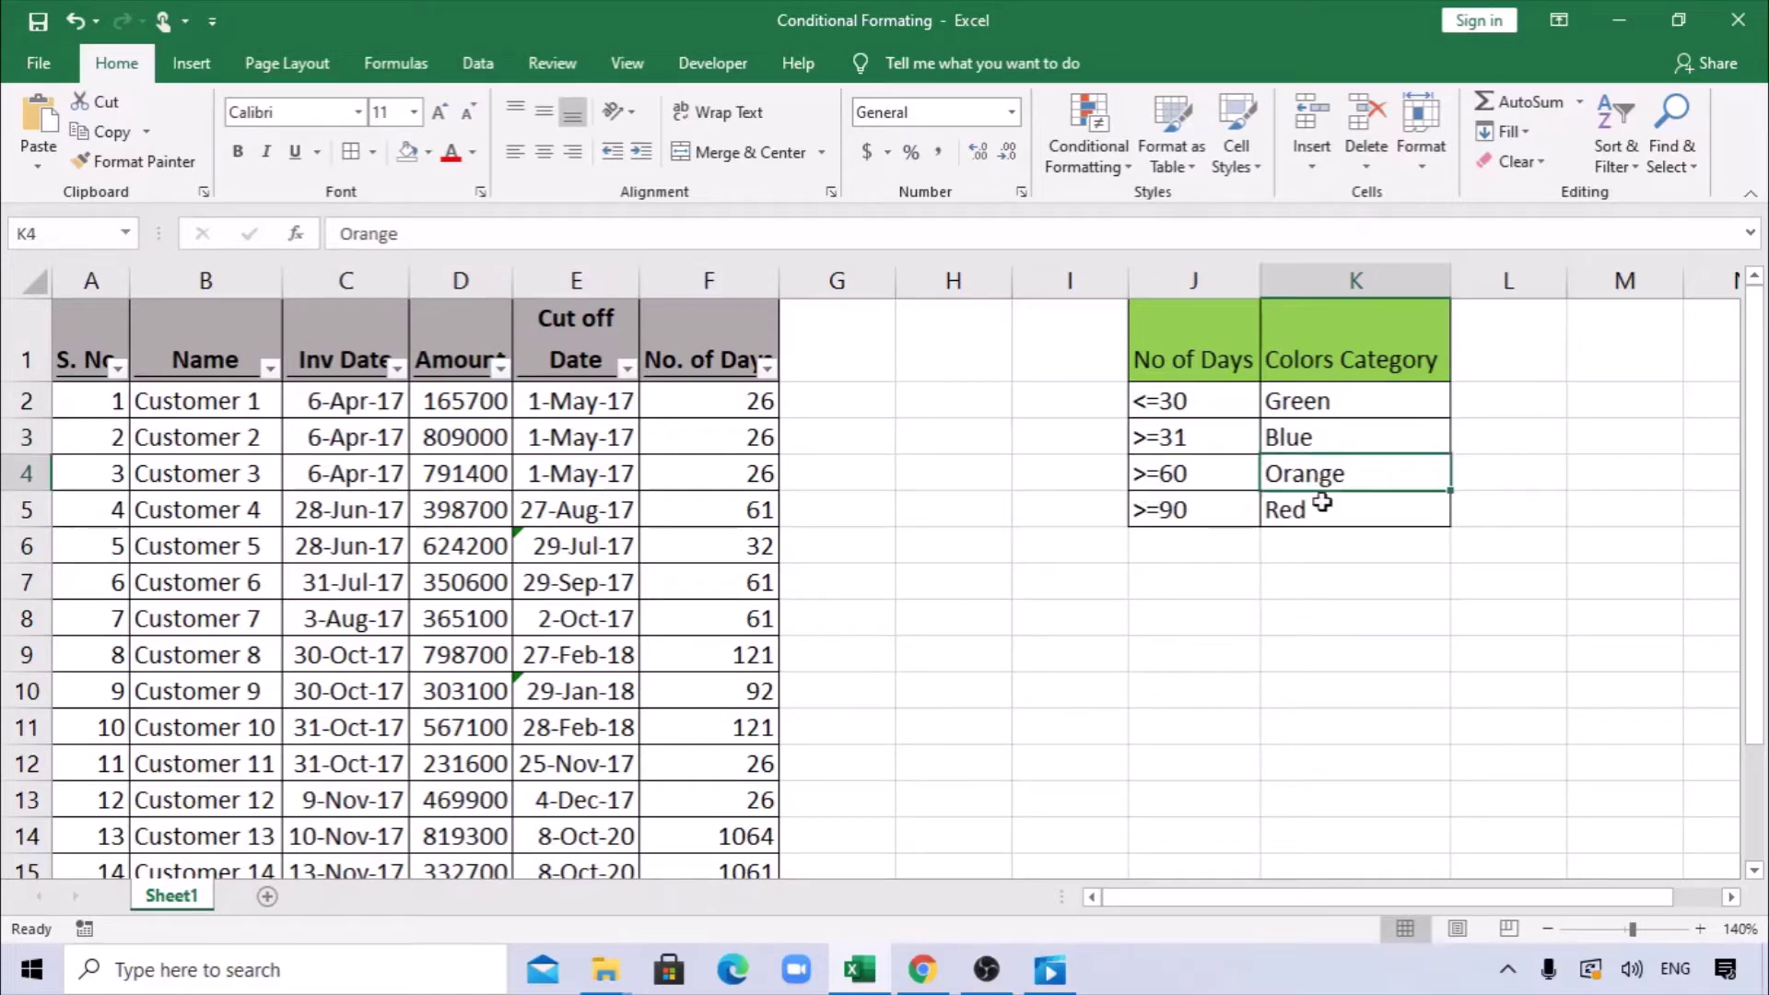
{"action": "left_click", "coordinate": [1169, 513]}
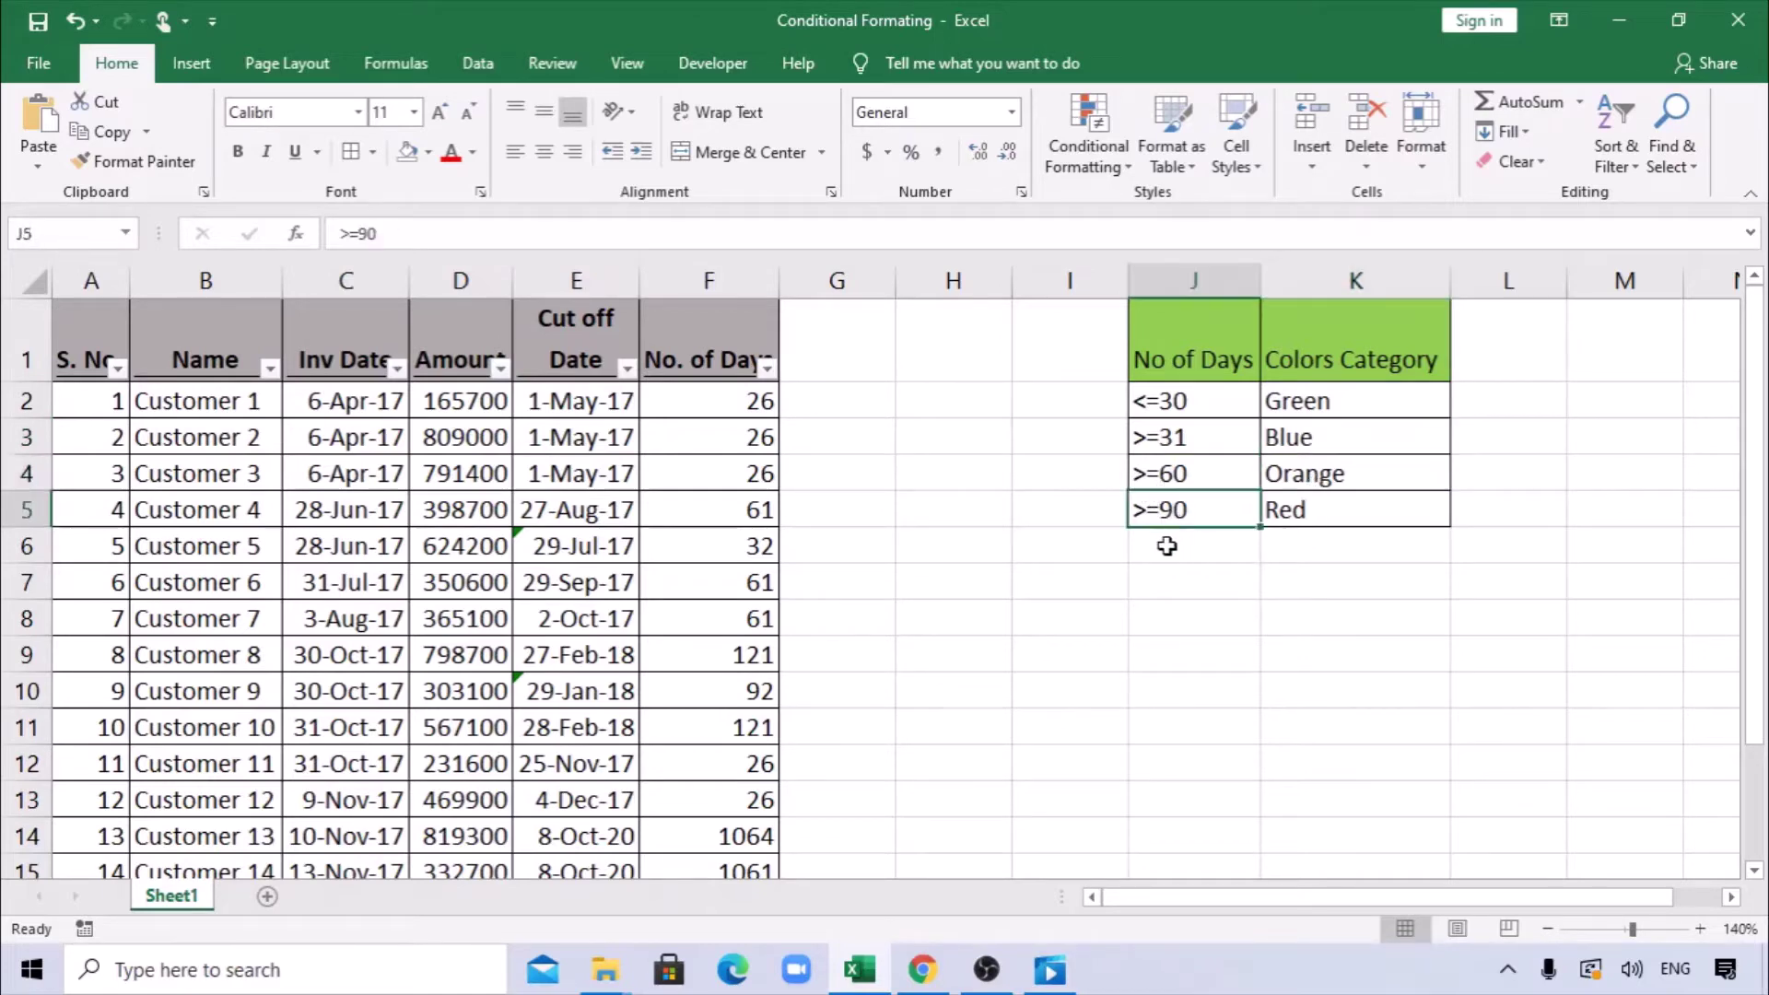
{"action": "left_click", "coordinate": [1294, 511]}
{"action": "left_click_drag", "start_coordinate": [1180, 400], "coordinate": [1355, 546]}
{"action": "left_click", "coordinate": [1222, 409]}
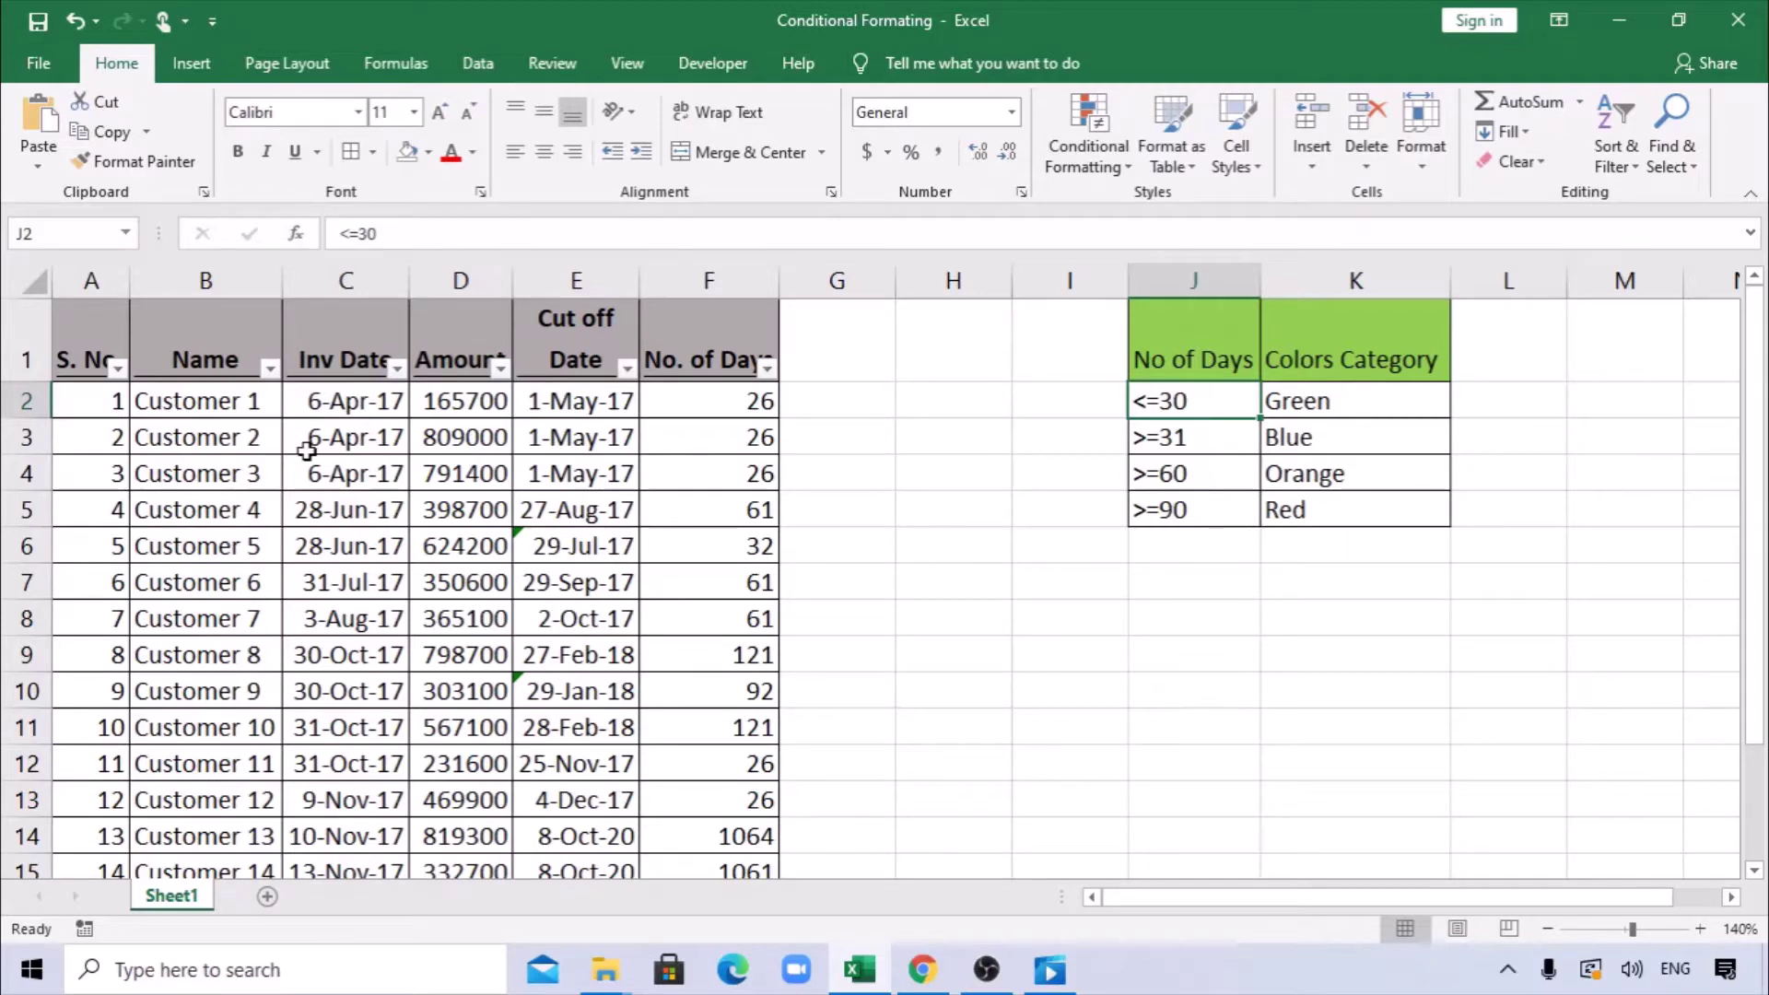
- Select the customer data A2:F15 and start a new conditional formatting rule that uses a formula to determine which cells to format
{"action": "left_click", "coordinate": [69, 399]}
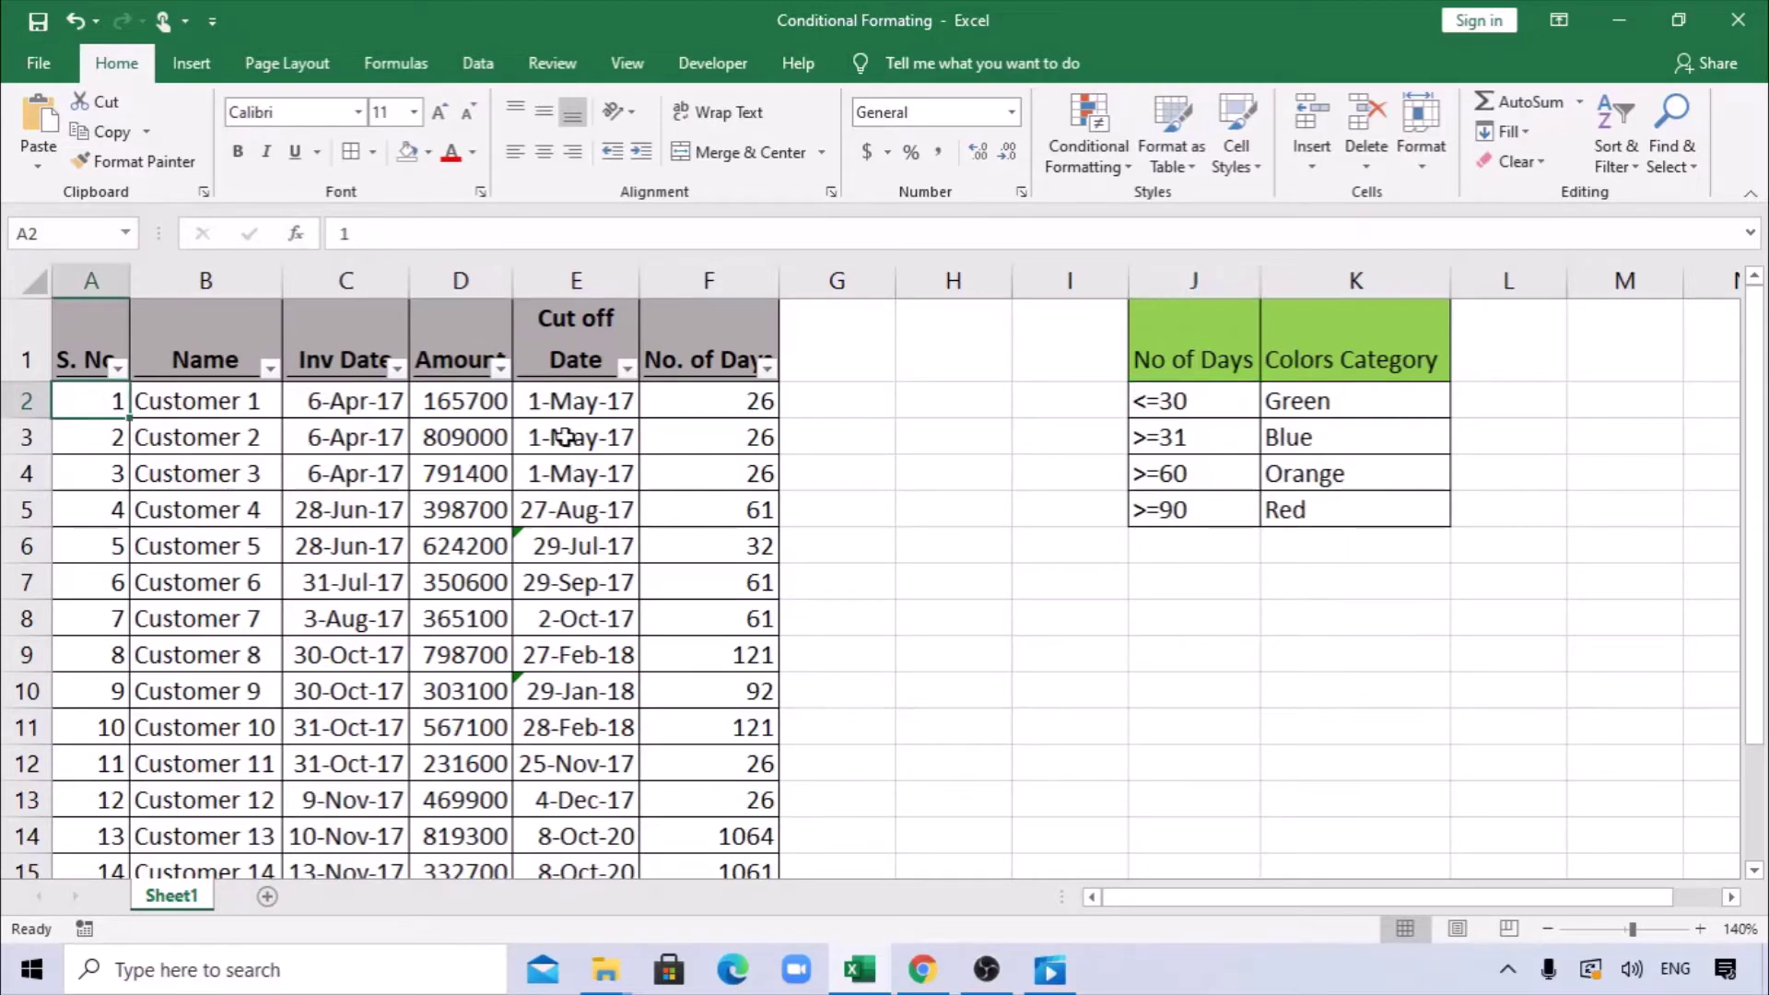
{"action": "key", "text": "ctrl+shift+Right"}
{"action": "key", "text": "ctrl+shift+Down"}
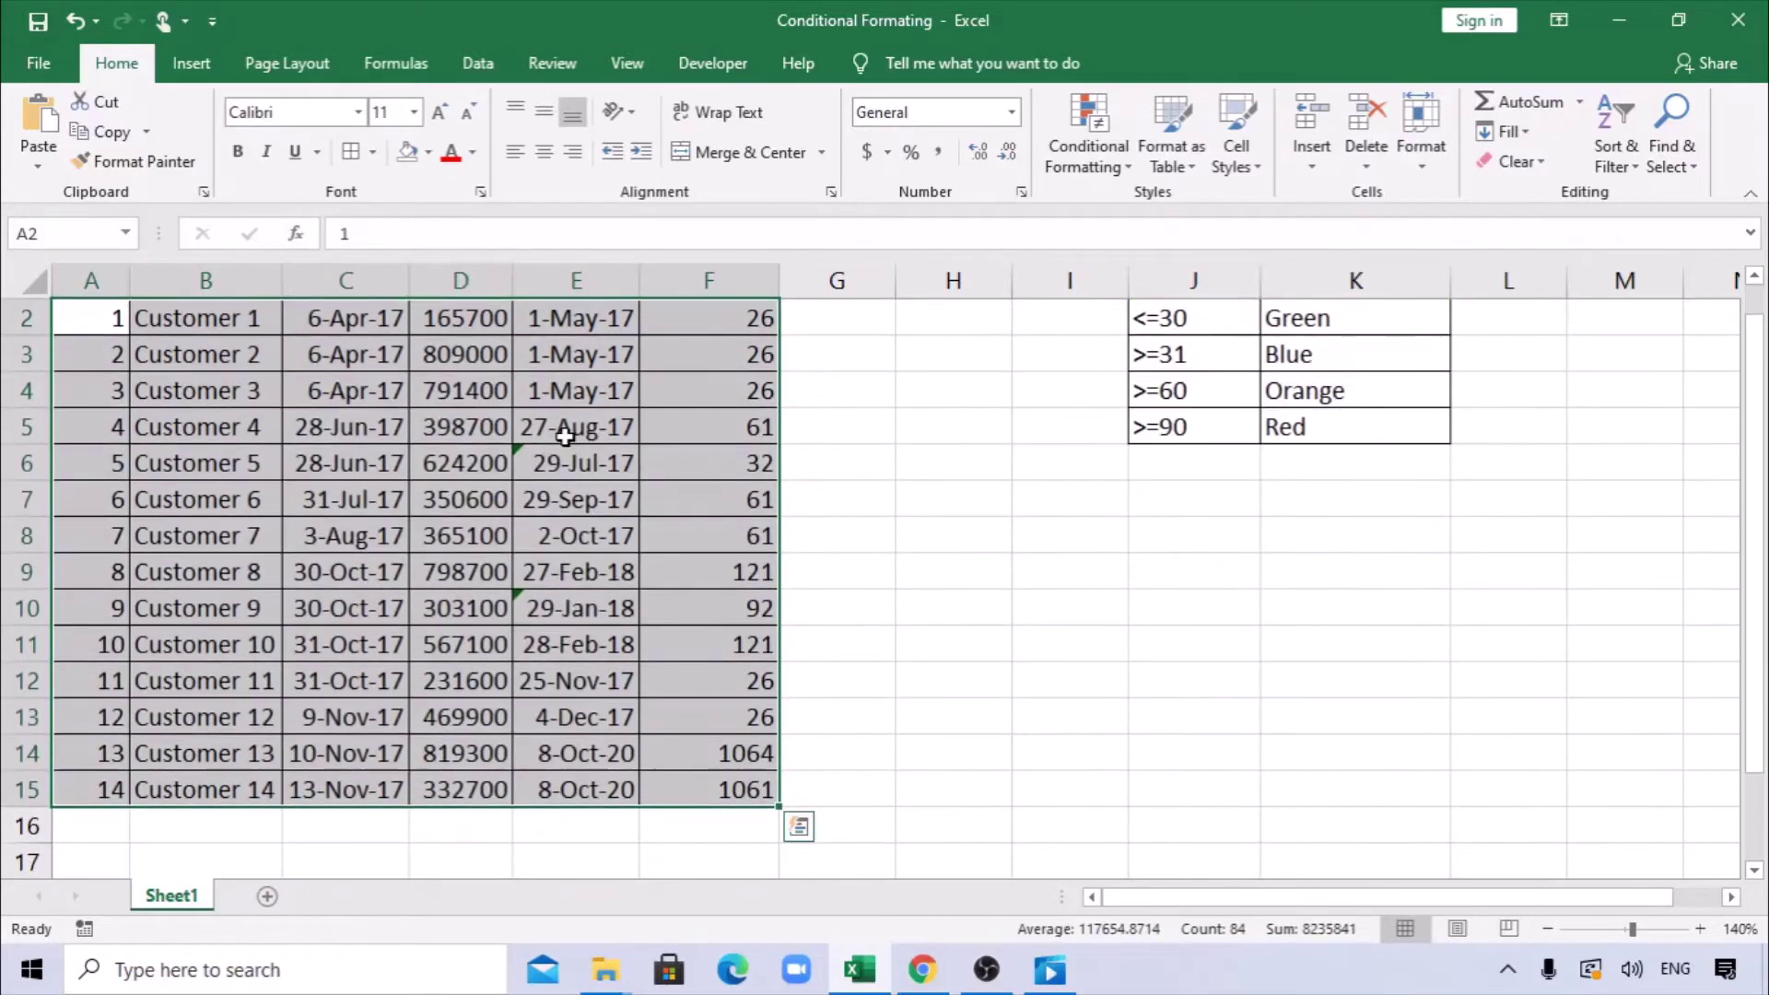
{"action": "scroll", "coordinate": [590, 544], "scroll_direction": "up", "scroll_amount": 1}
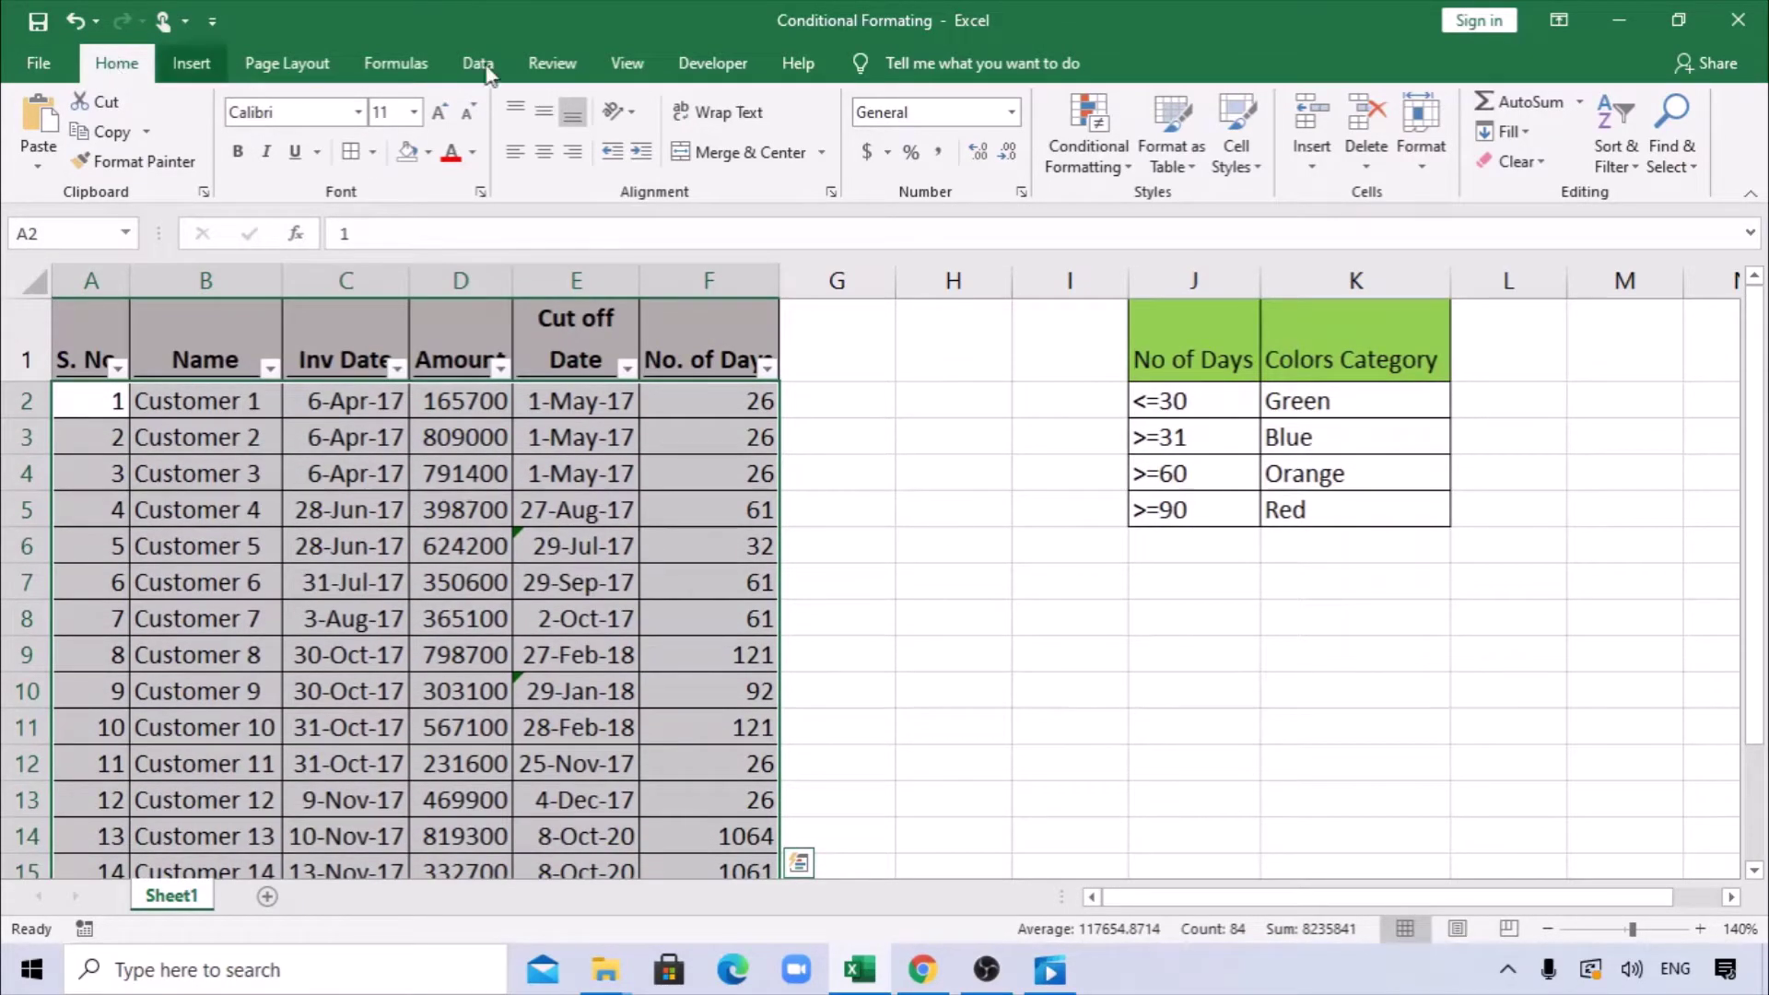
{"action": "left_click", "coordinate": [1088, 154]}
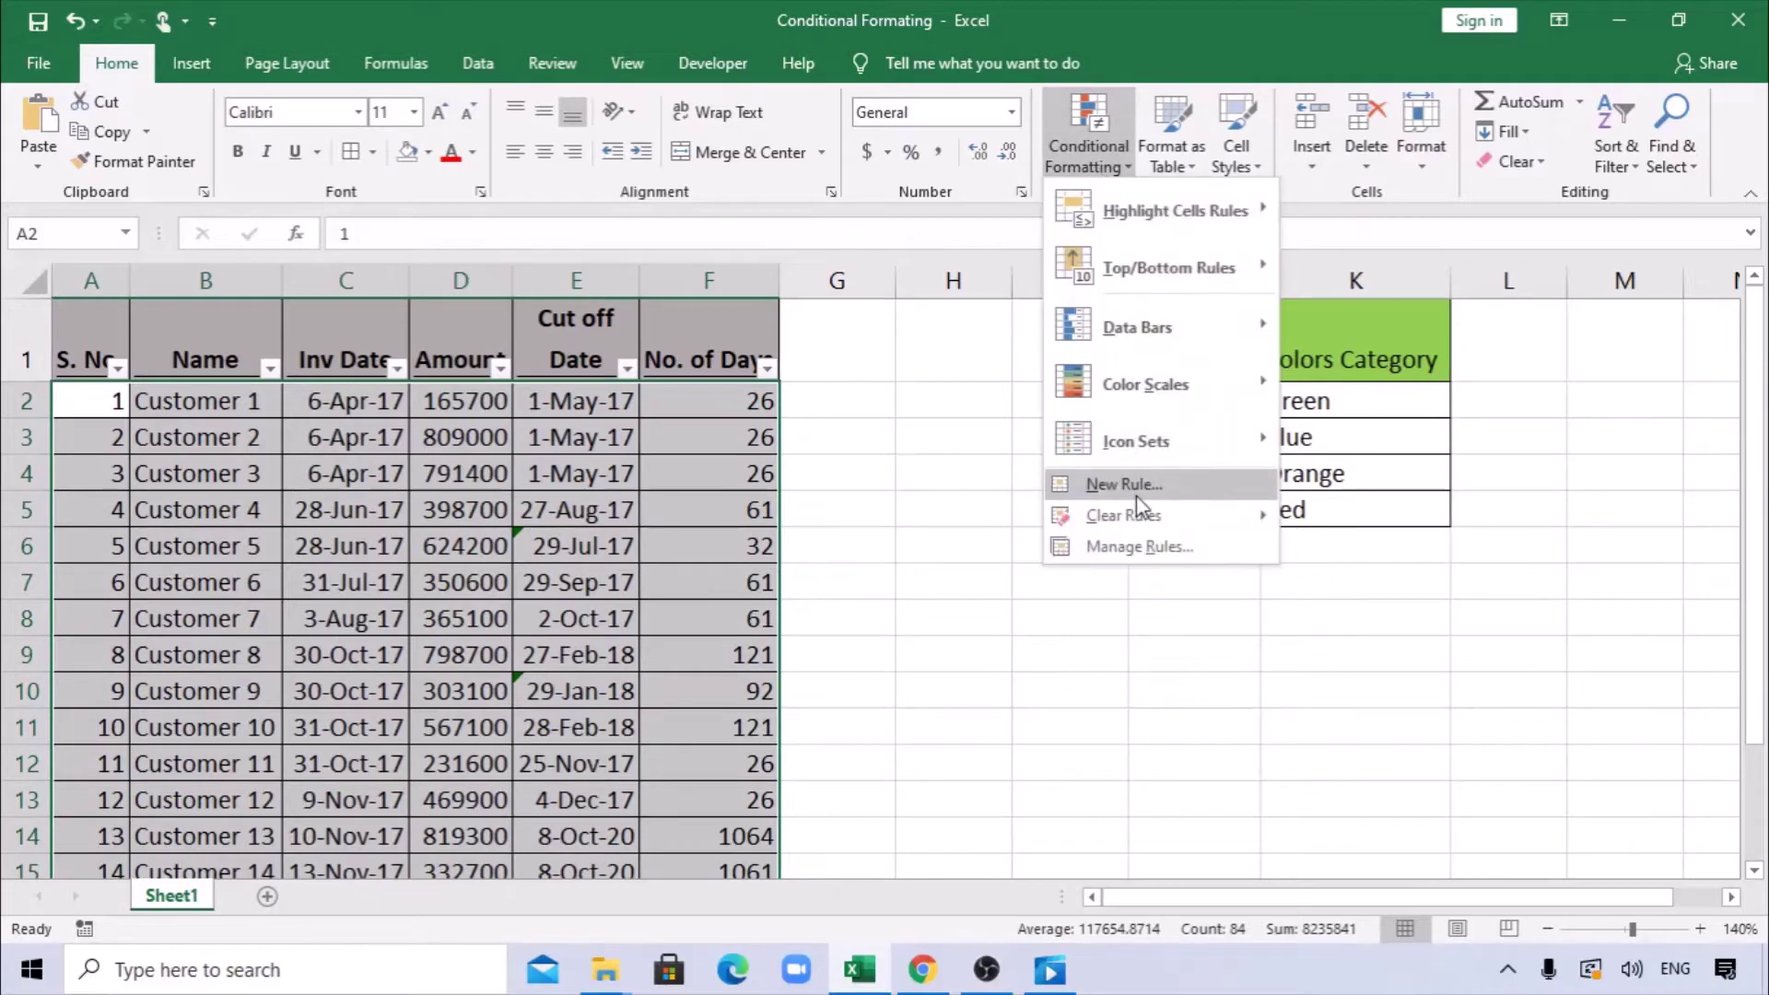
{"action": "left_click", "coordinate": [1126, 486]}
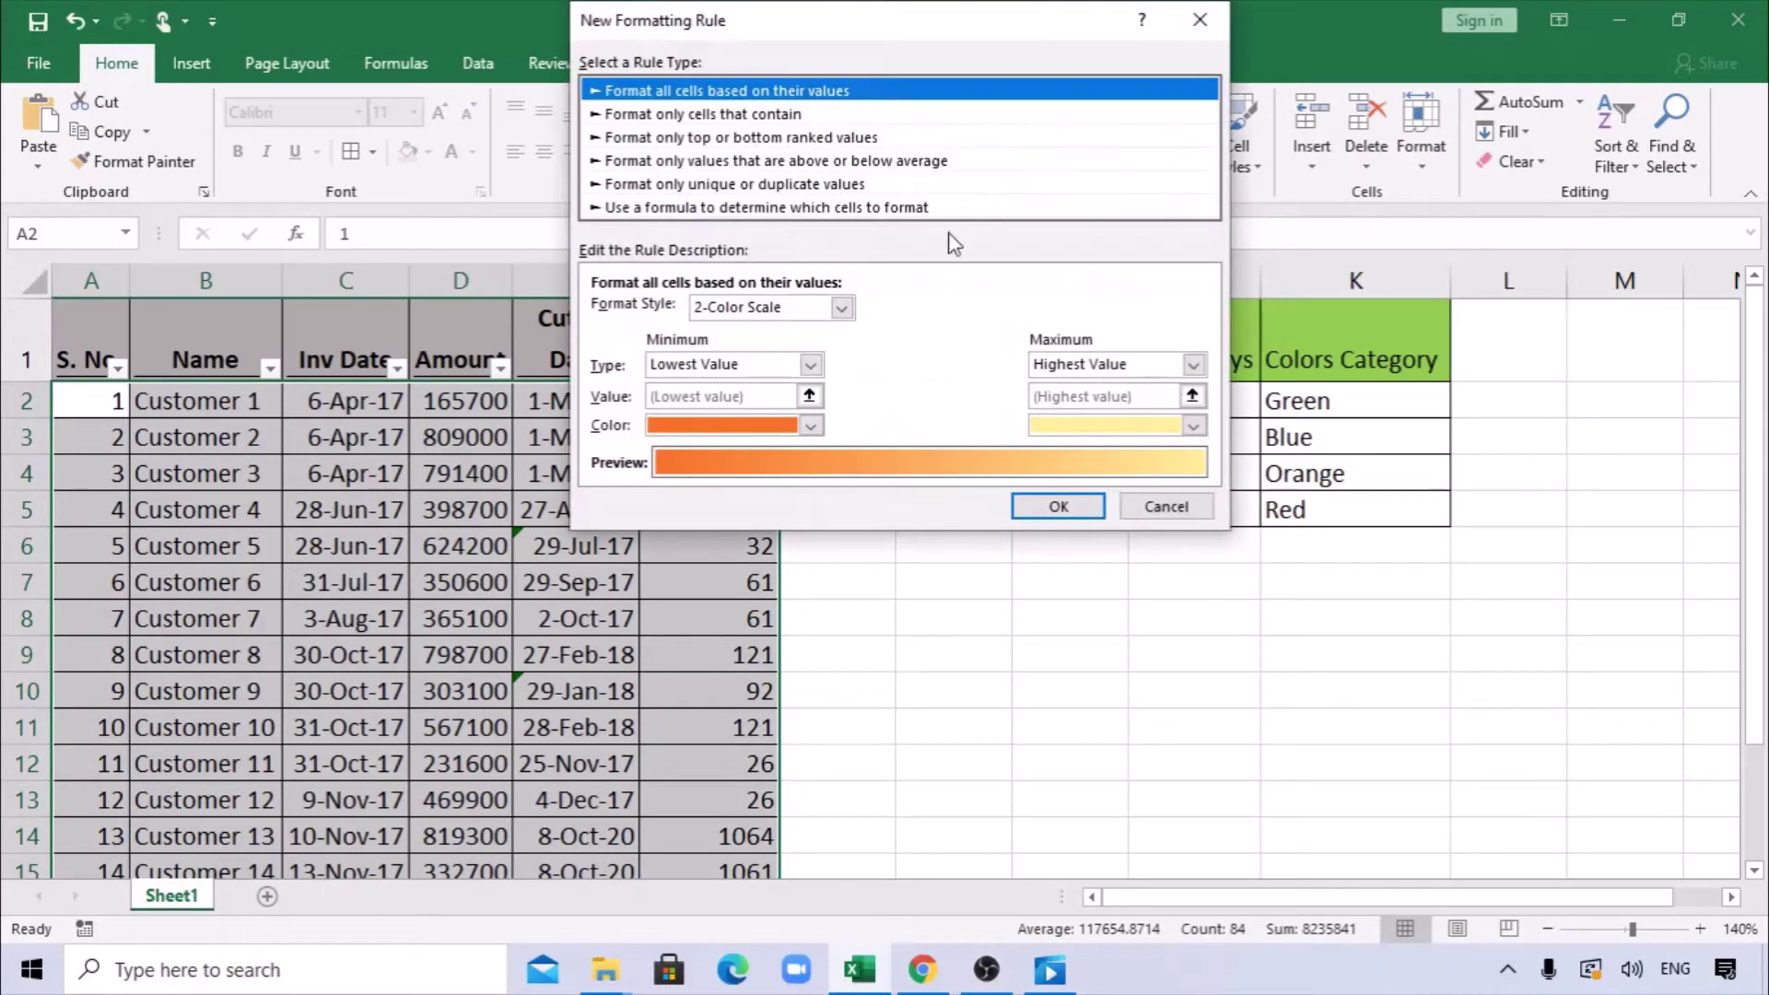
{"action": "left_click", "coordinate": [770, 210]}
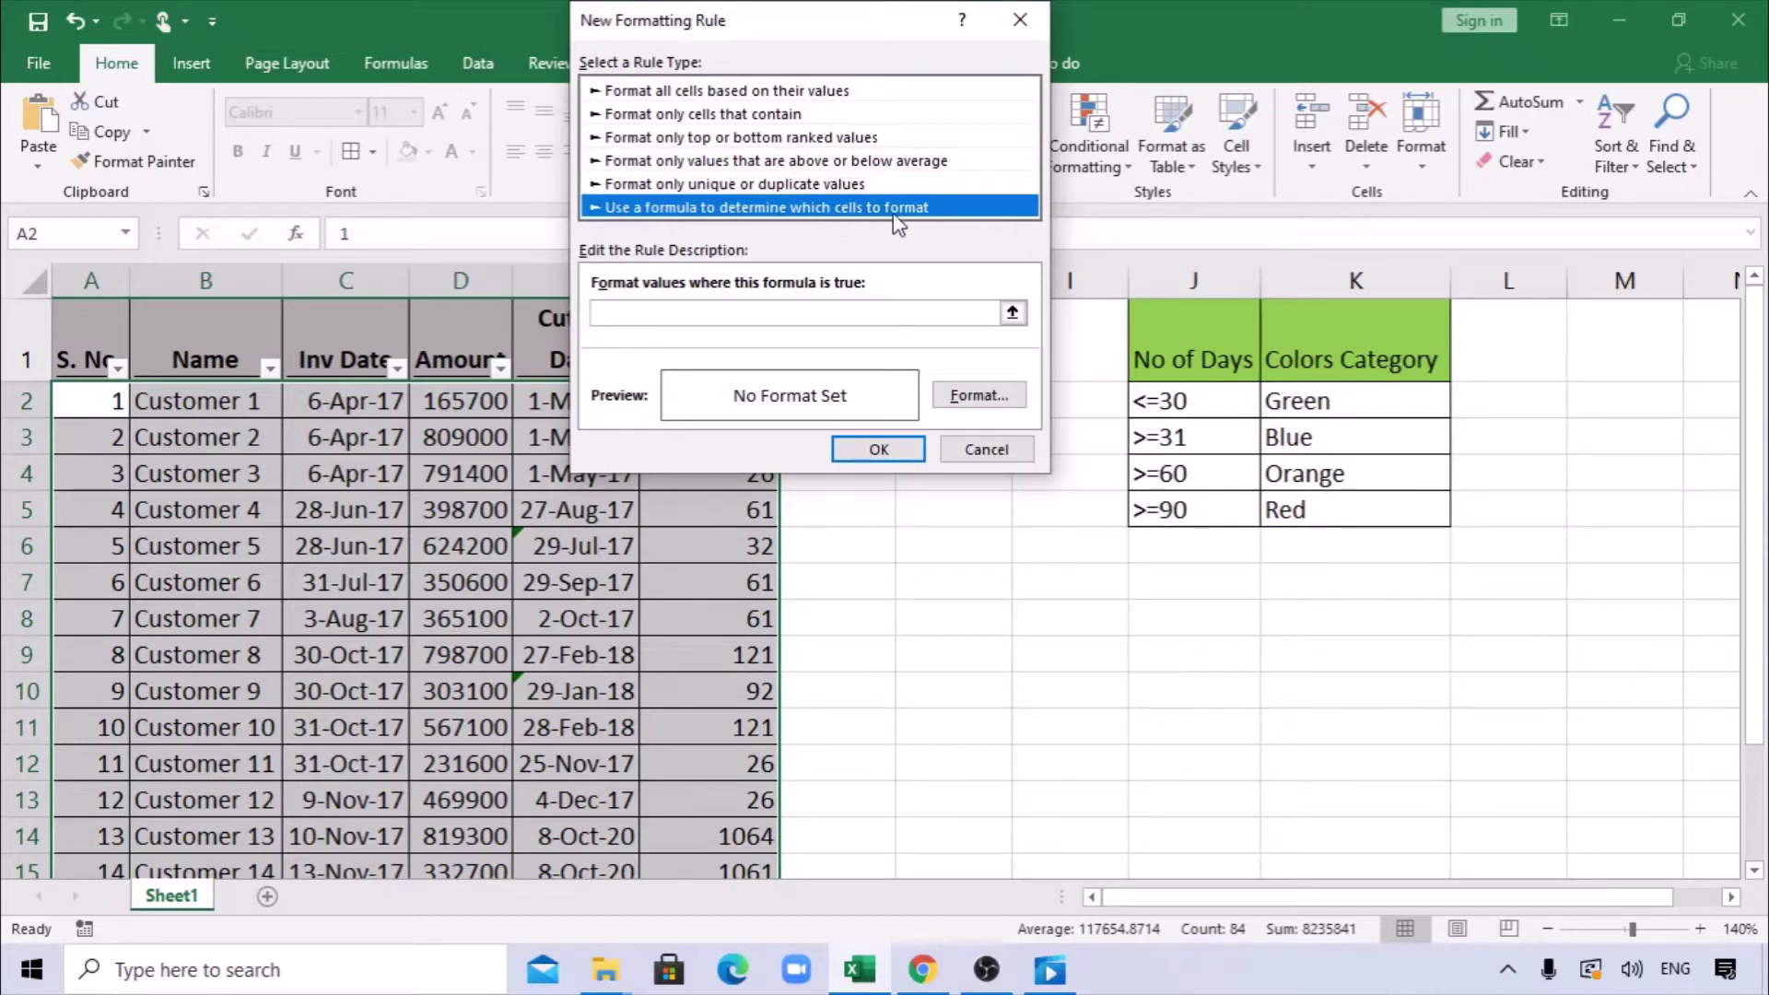
- Enter =$F2<=30 as the formatting rule's formula, keeping the worksheet data in view
{"action": "left_click", "coordinate": [762, 313]}
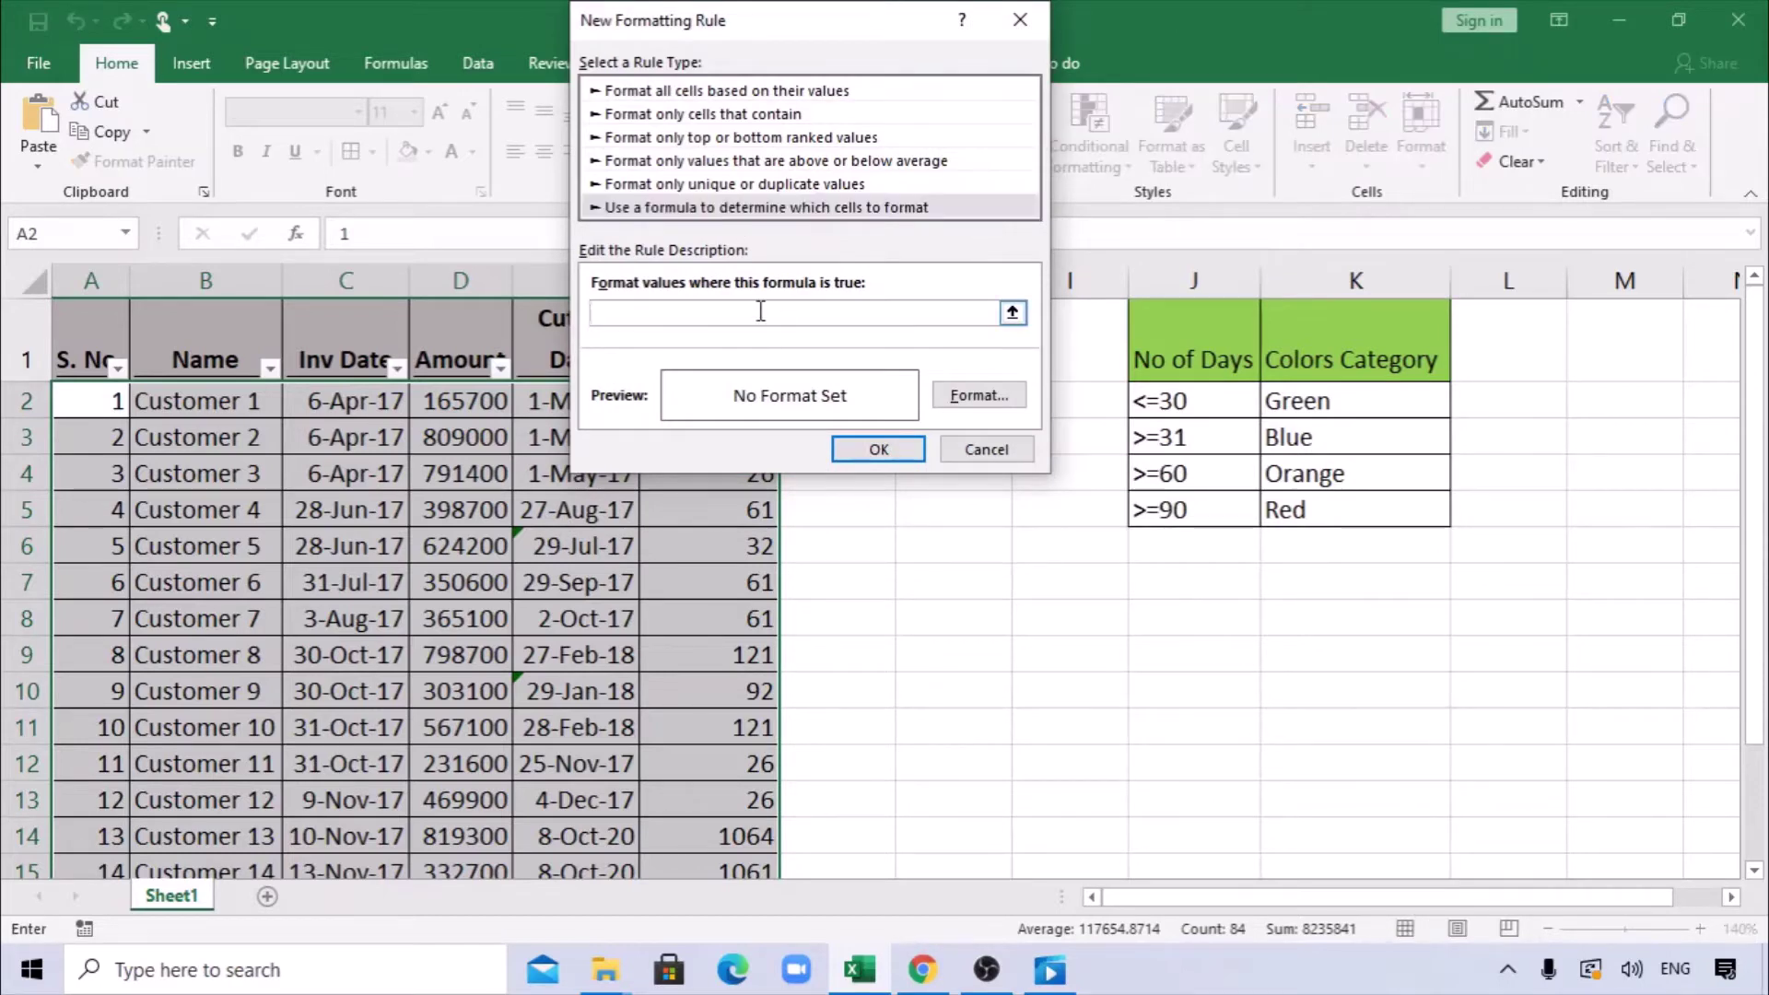
{"action": "left_click_drag", "start_coordinate": [790, 14], "coordinate": [1212, 236]}
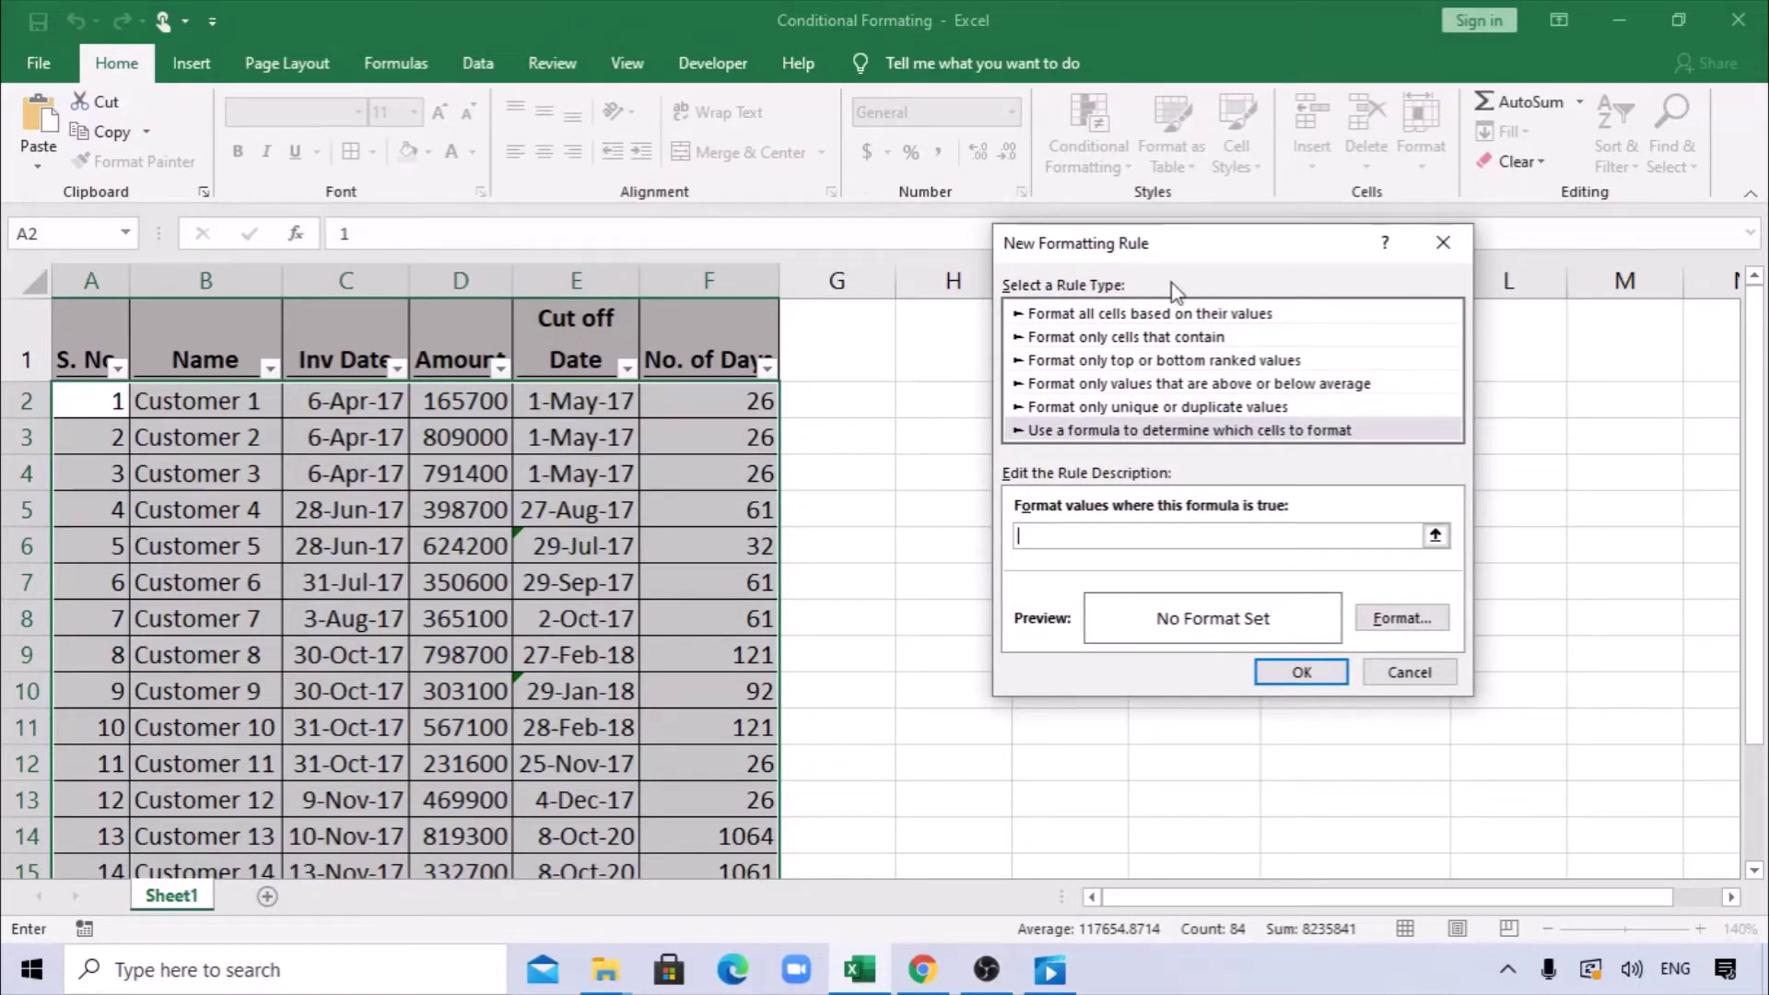
{"action": "left_click_drag", "start_coordinate": [1168, 251], "coordinate": [1105, 225]}
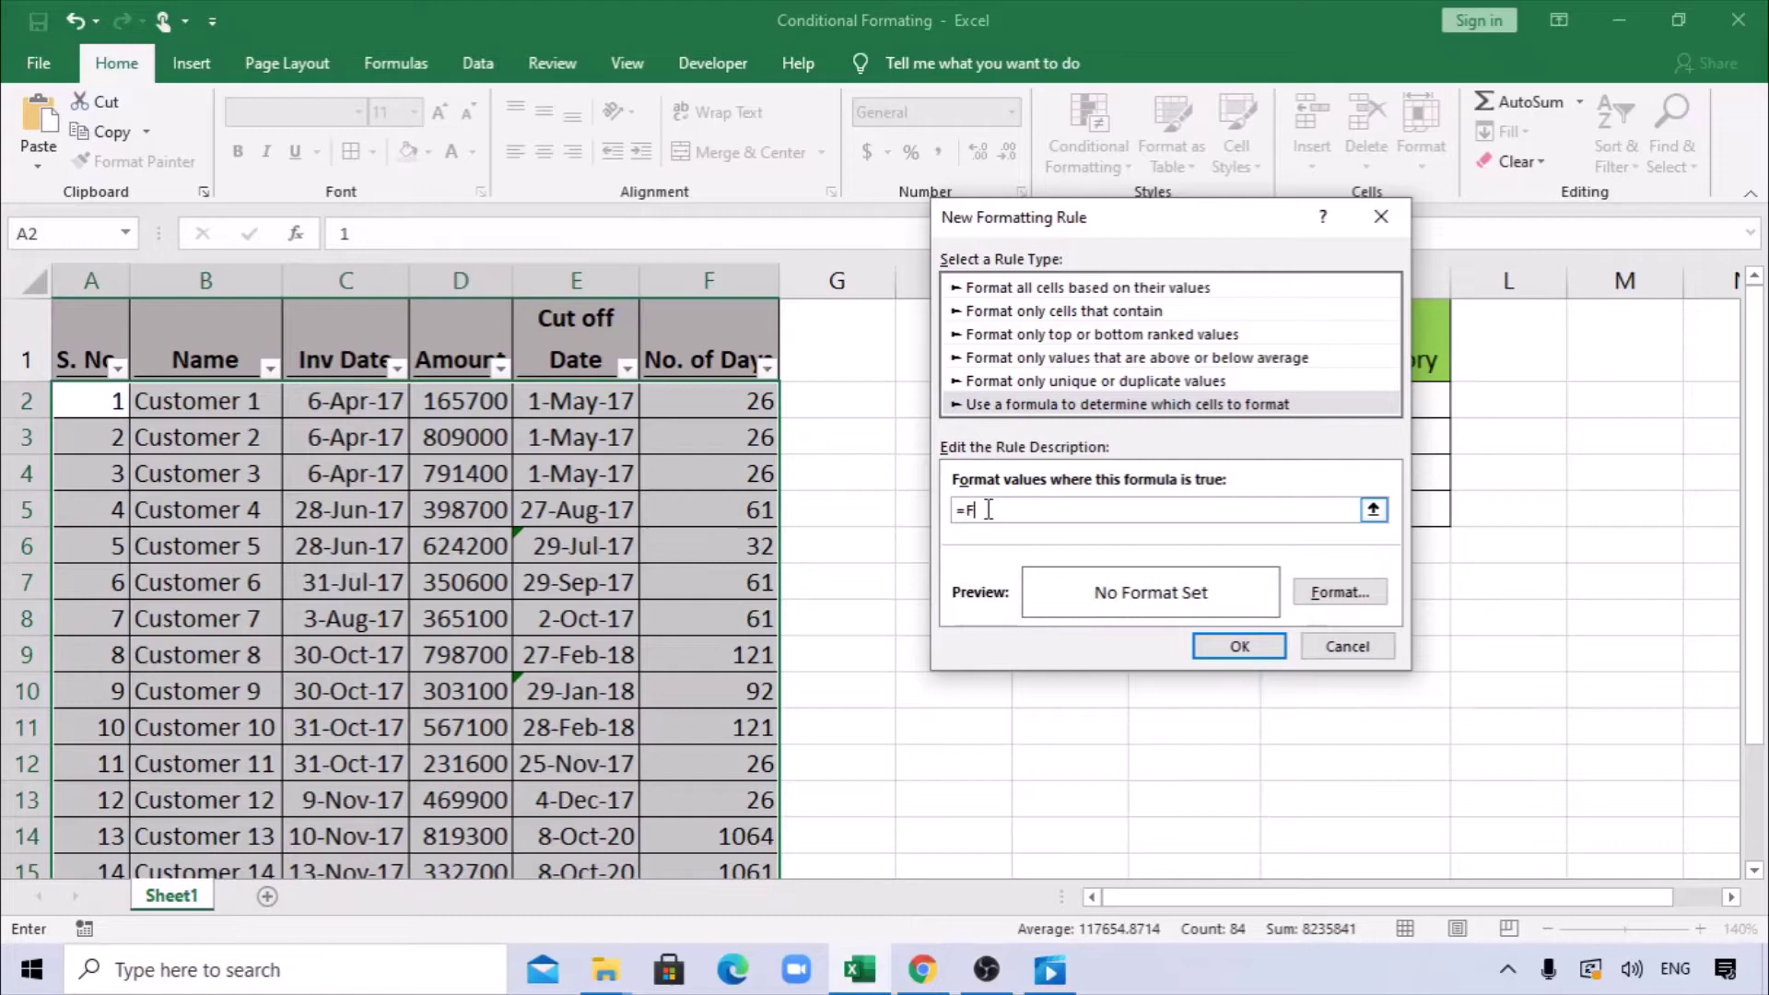
{"action": "type", "text": "2"}
{"action": "left_click_drag", "start_coordinate": [1153, 222], "coordinate": [778, 215]}
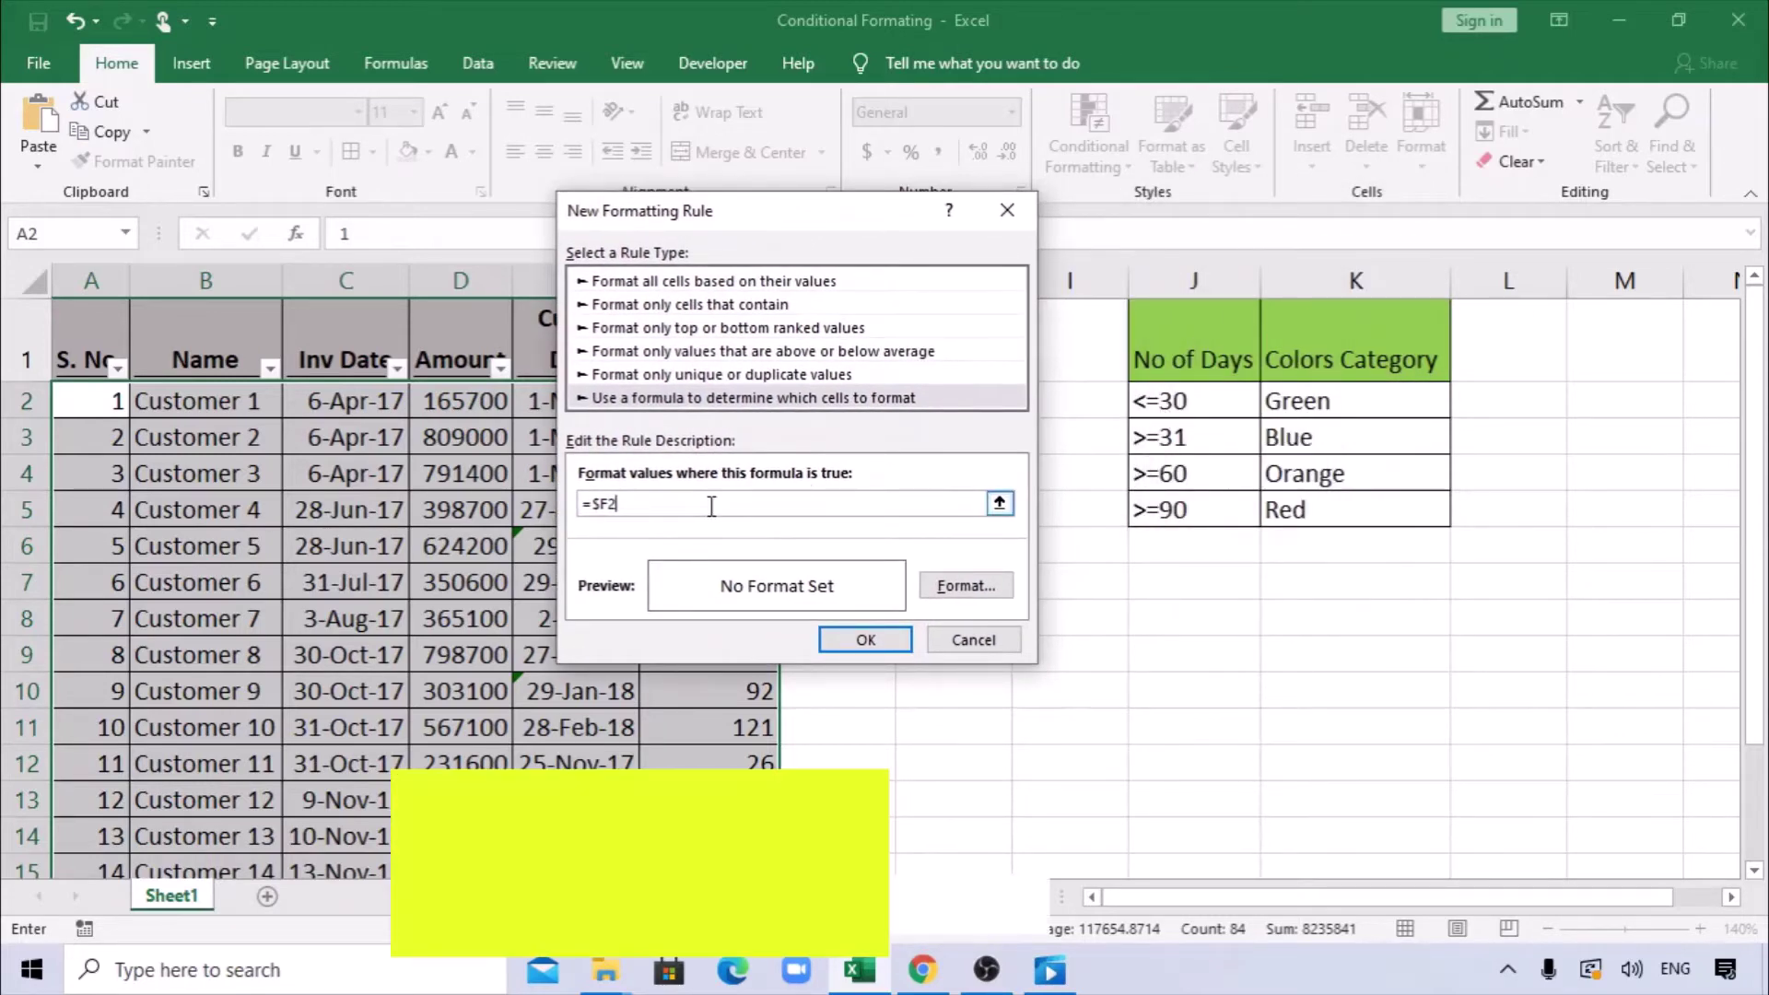
{"action": "type", "text": "<="}
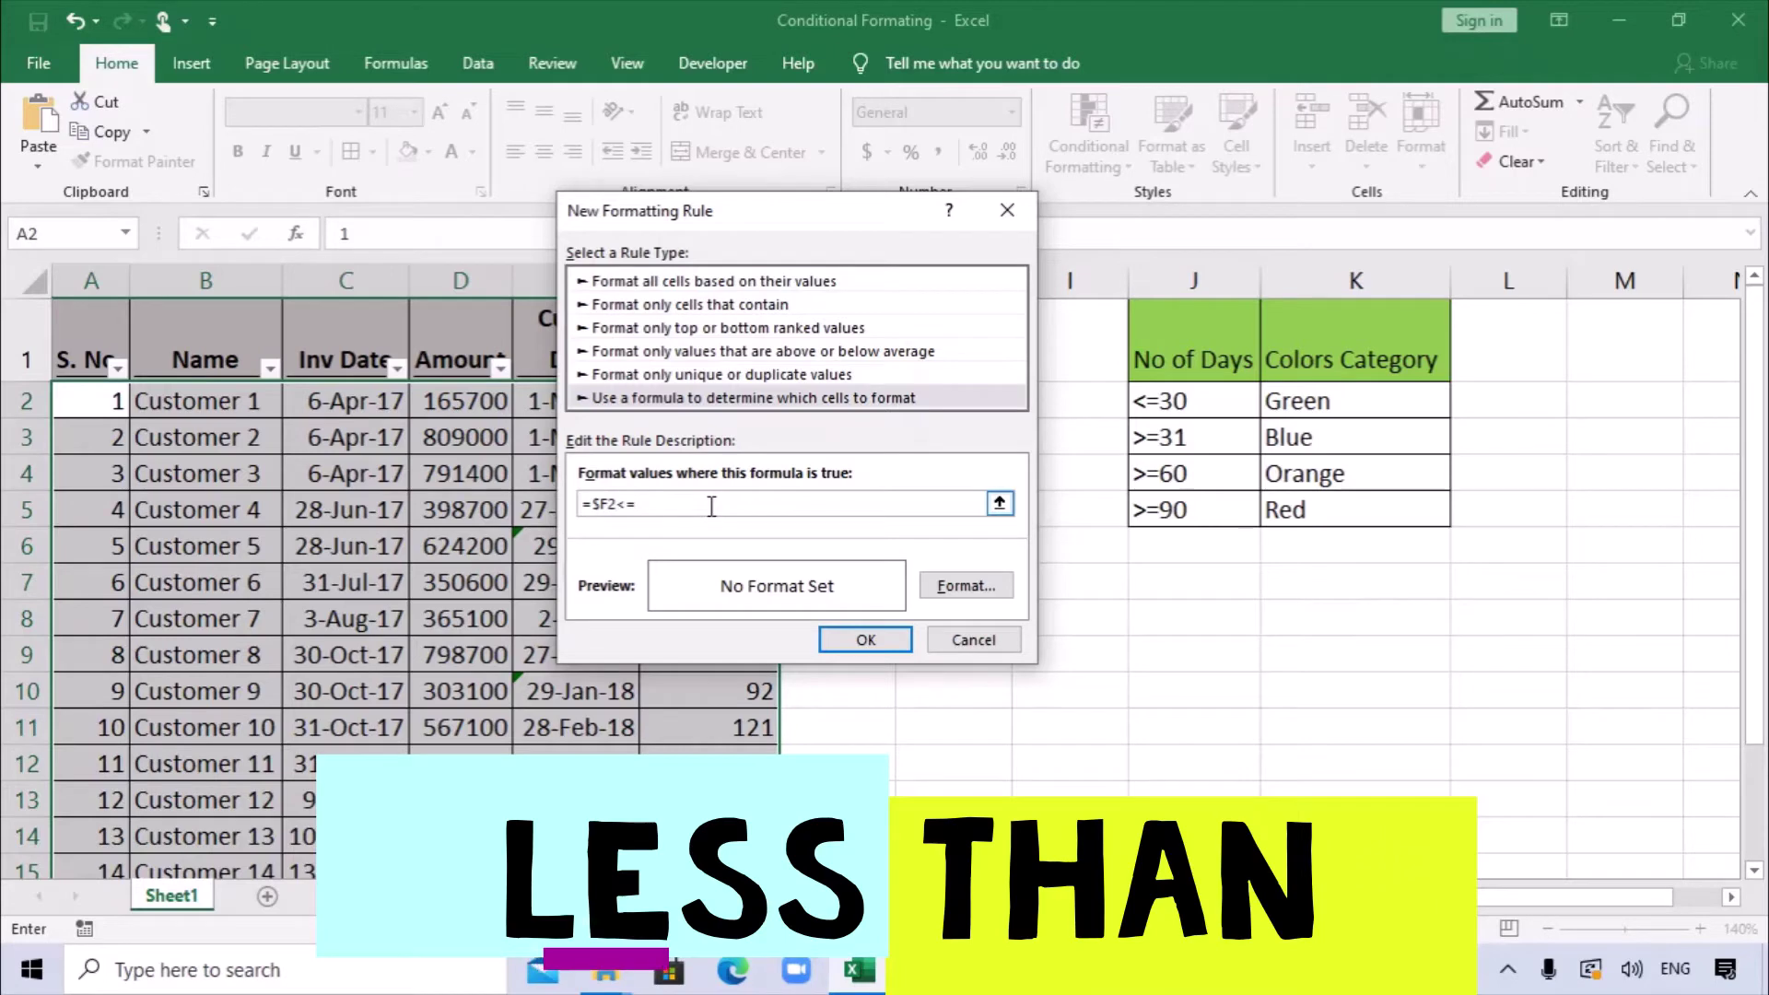
{"action": "type", "text": "30"}
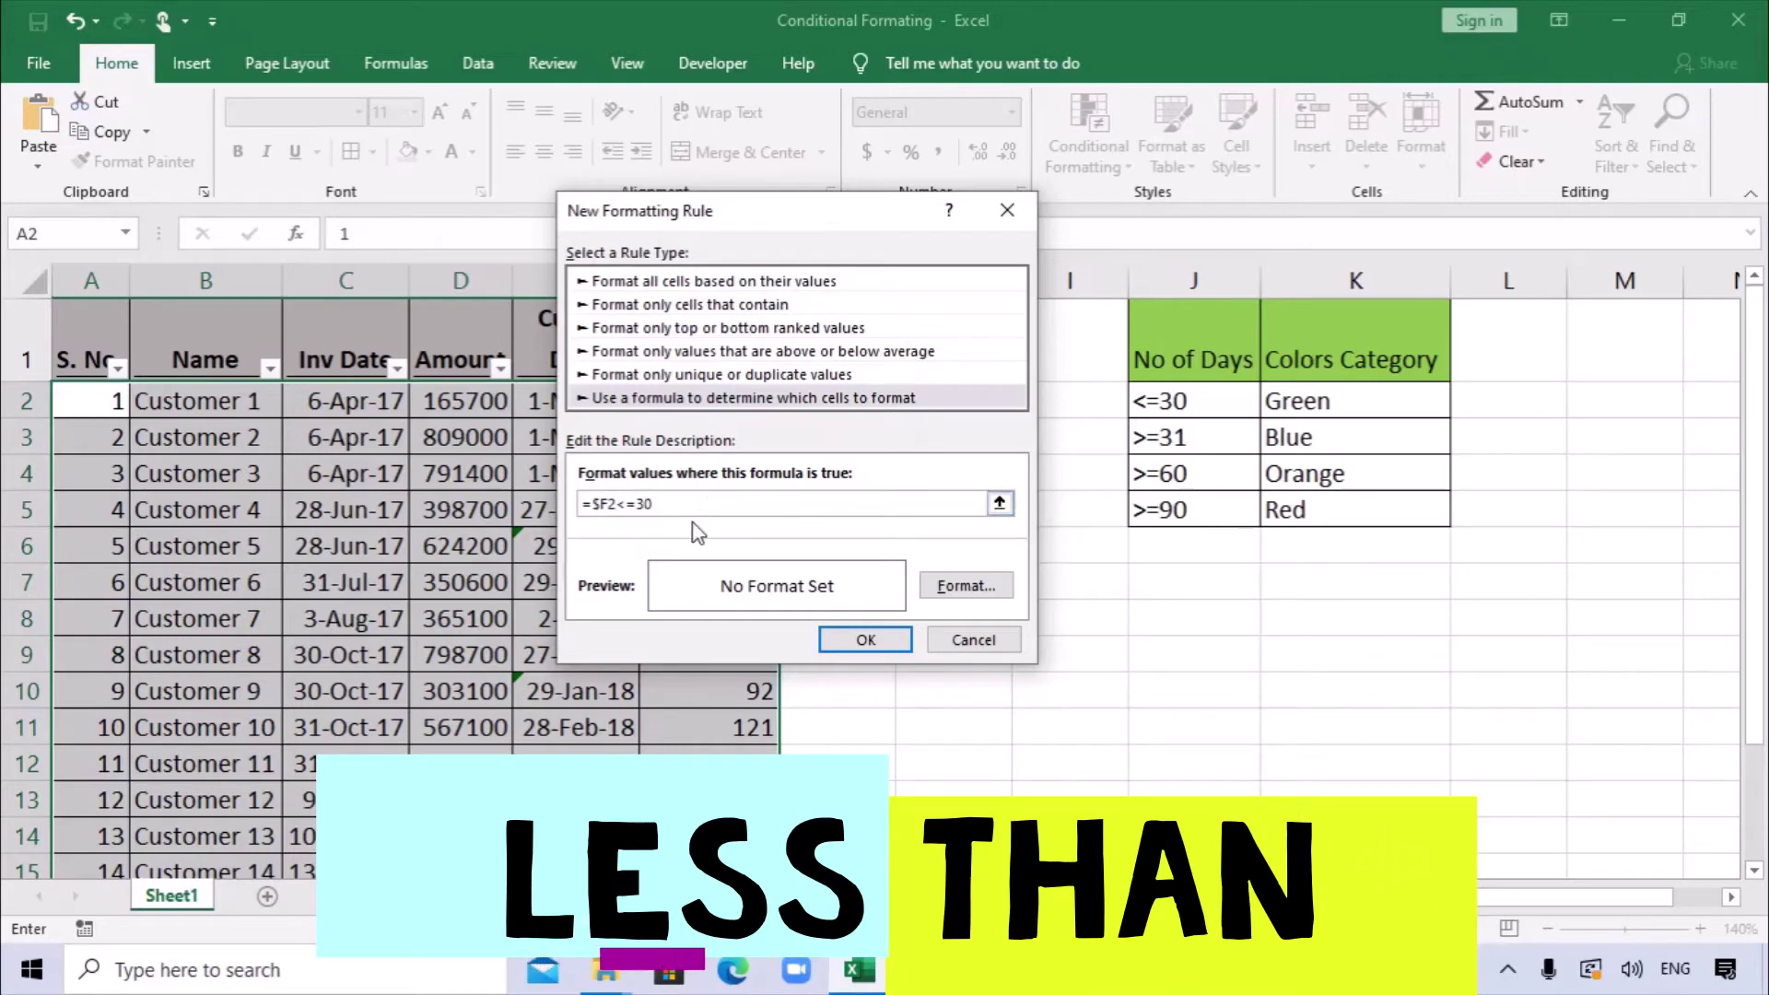
- Set the rule's format to a light green background fill
{"action": "left_click", "coordinate": [966, 586]}
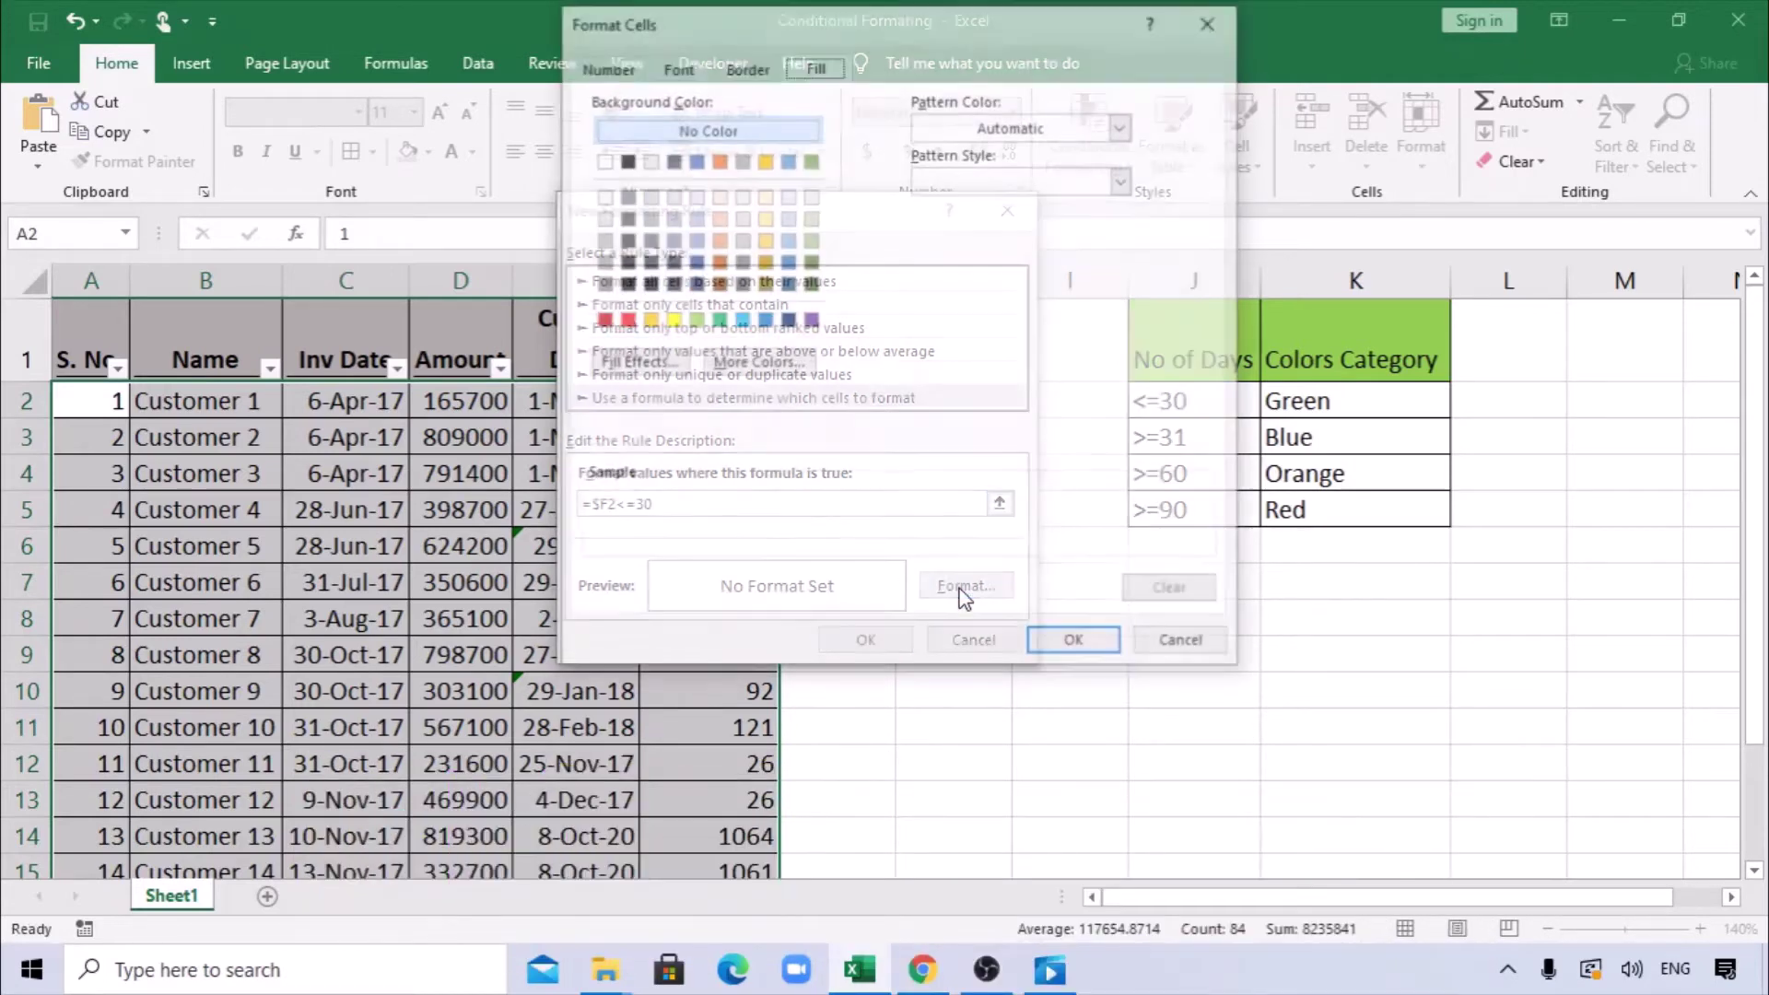
{"action": "left_click", "coordinate": [1185, 645]}
{"action": "left_click", "coordinate": [972, 586]}
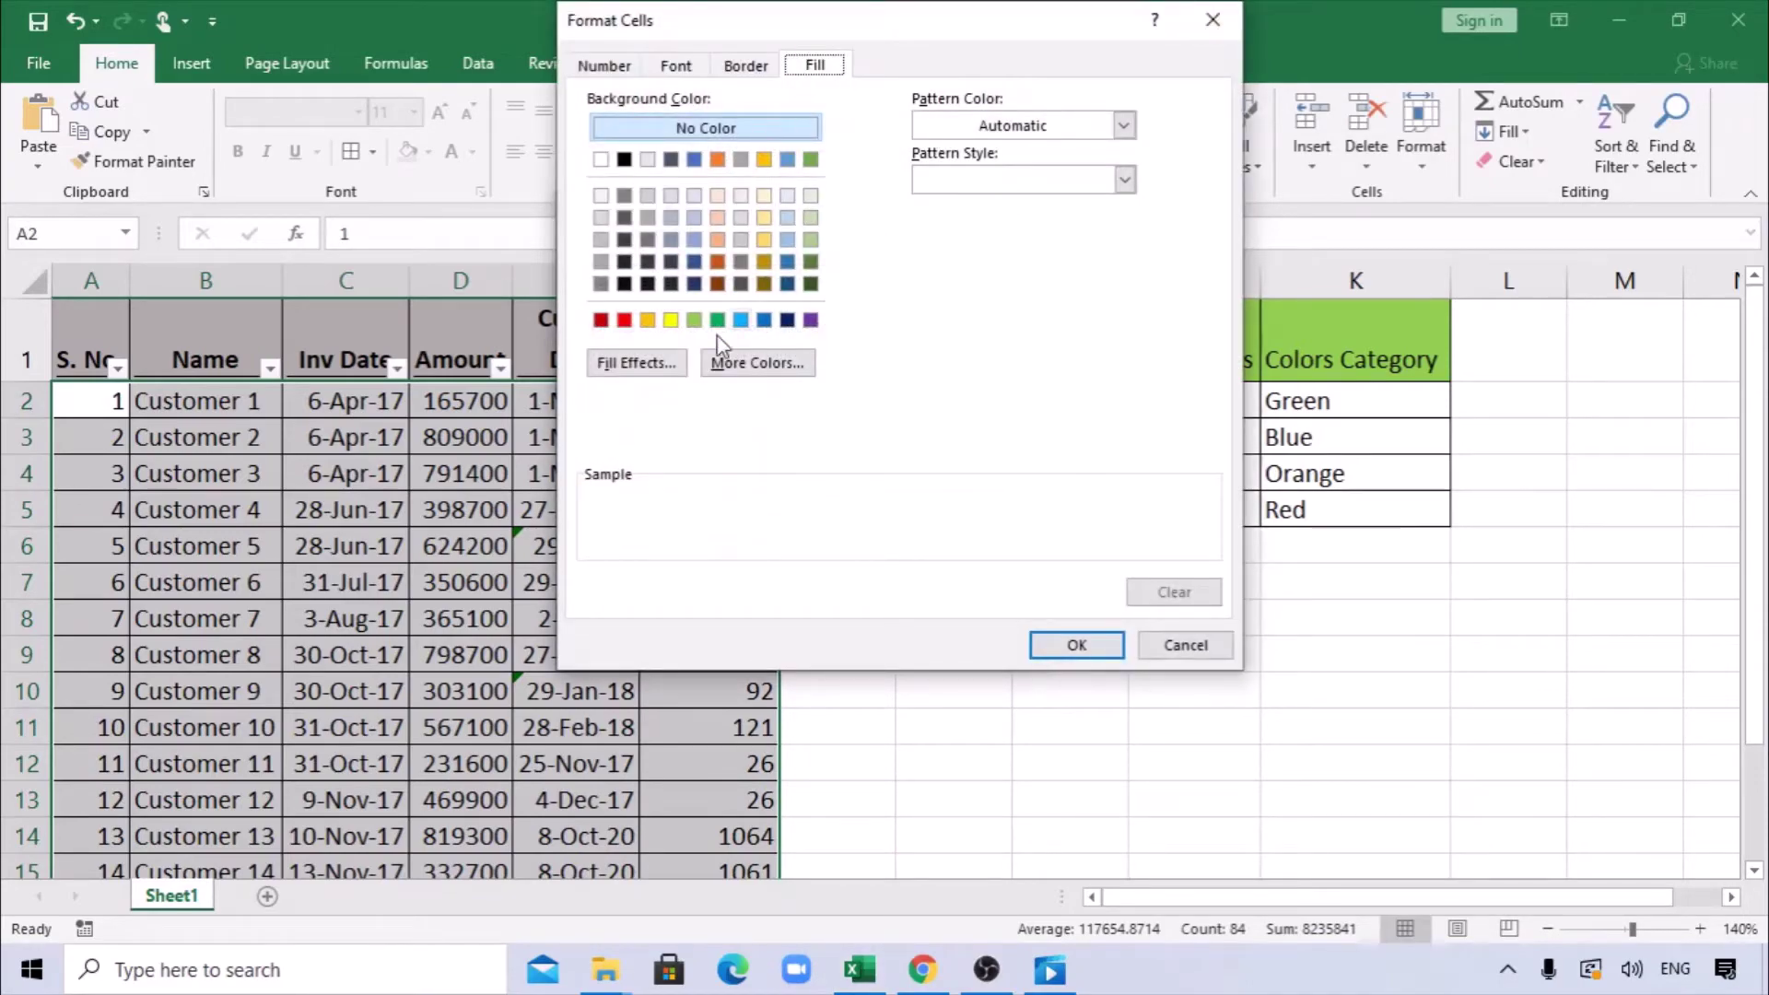
{"action": "left_click", "coordinate": [694, 319]}
{"action": "left_click", "coordinate": [1074, 645]}
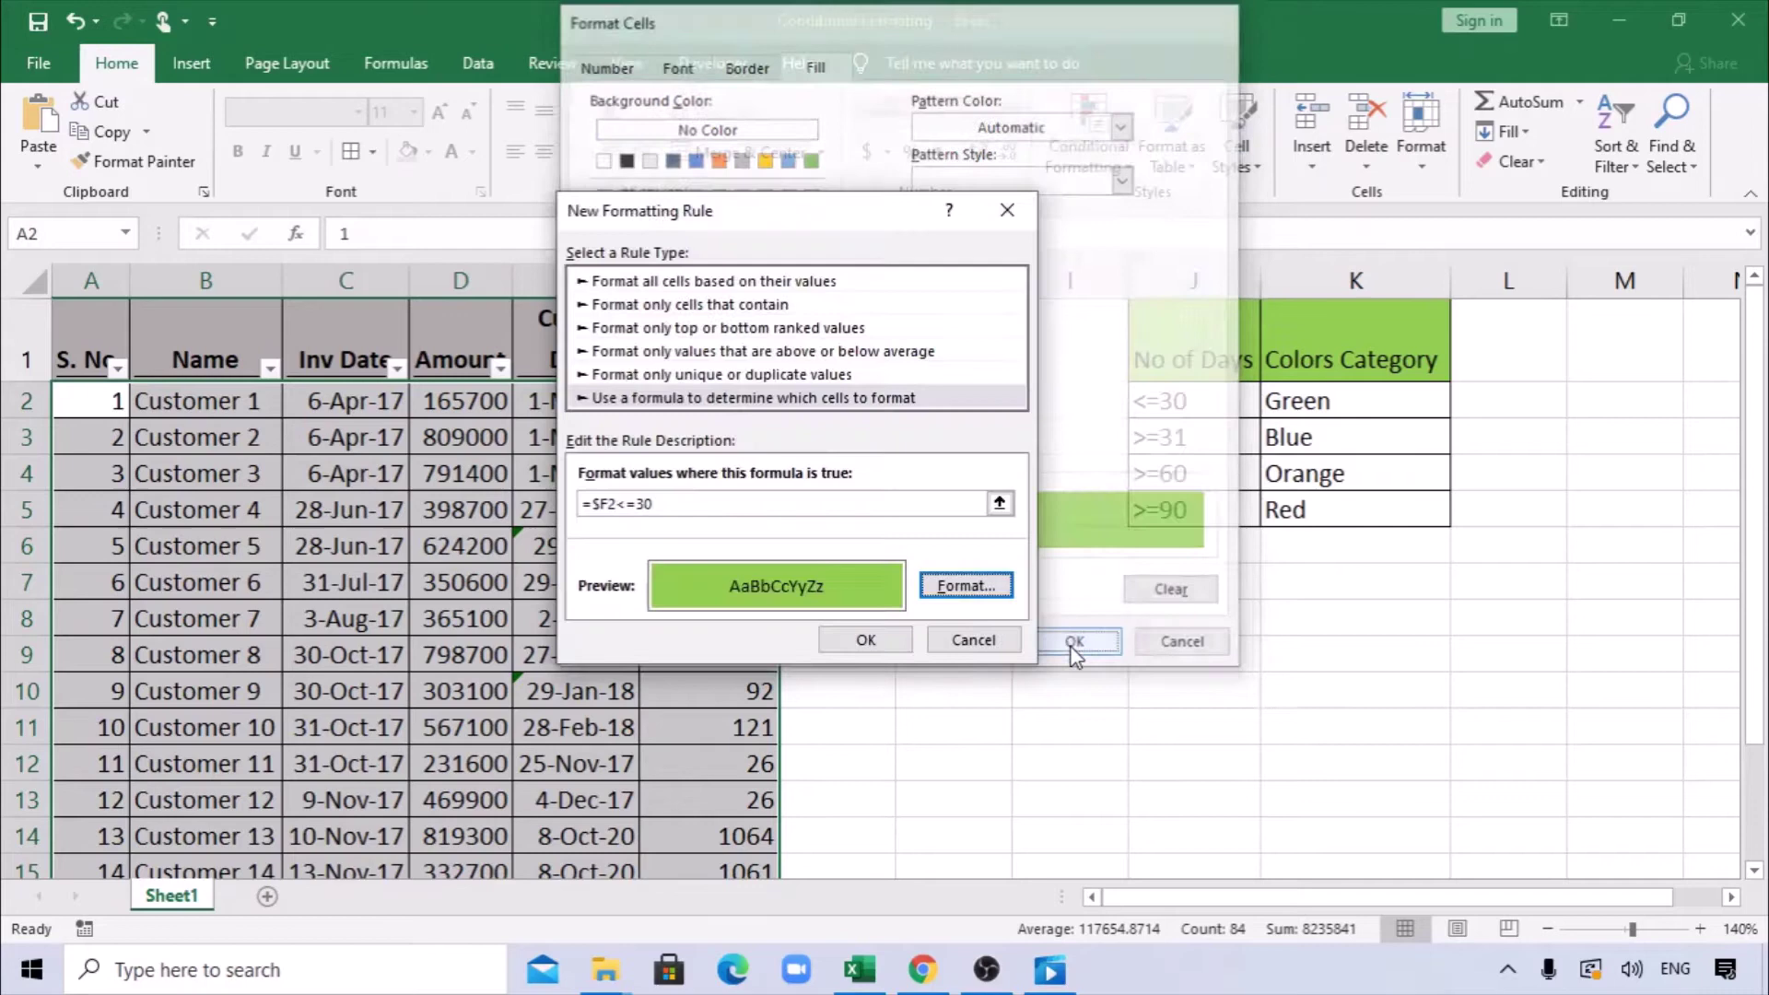
- Confirm the green rule and start a second formula-based formatting rule for the same range with the formula =$F2>=31
{"action": "left_click", "coordinate": [867, 640]}
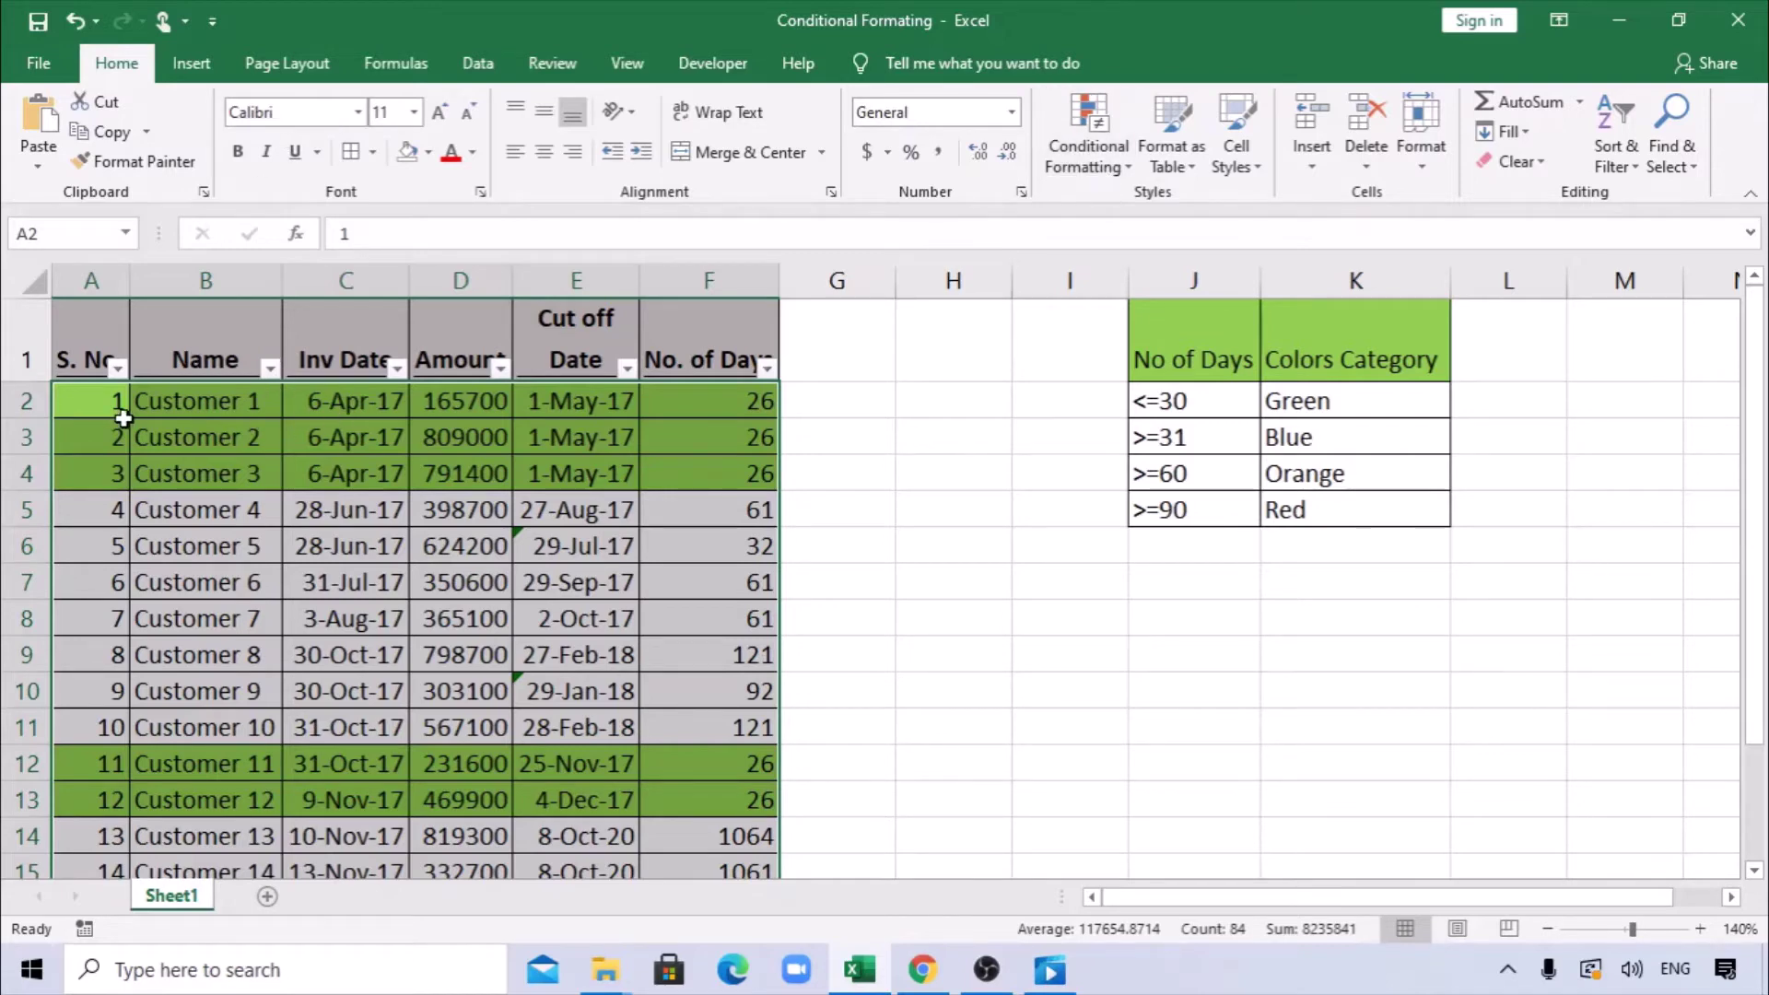
{"action": "left_click", "coordinate": [1095, 164]}
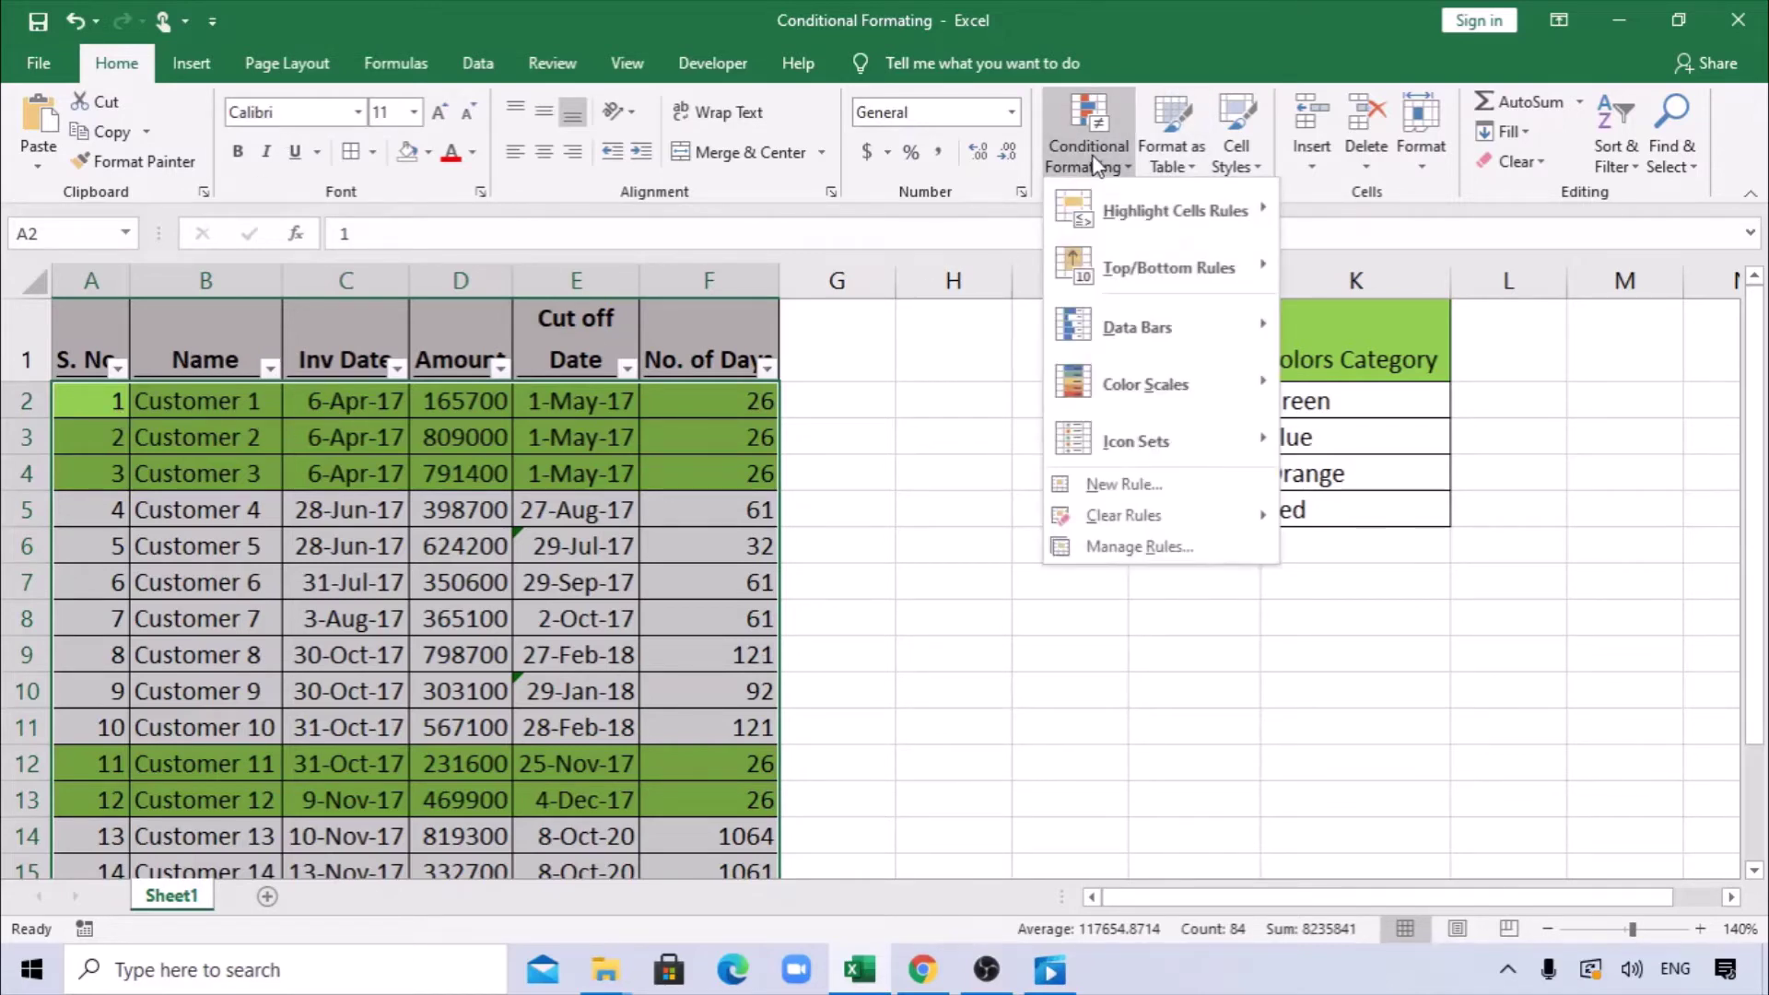
{"action": "left_click", "coordinate": [1132, 486]}
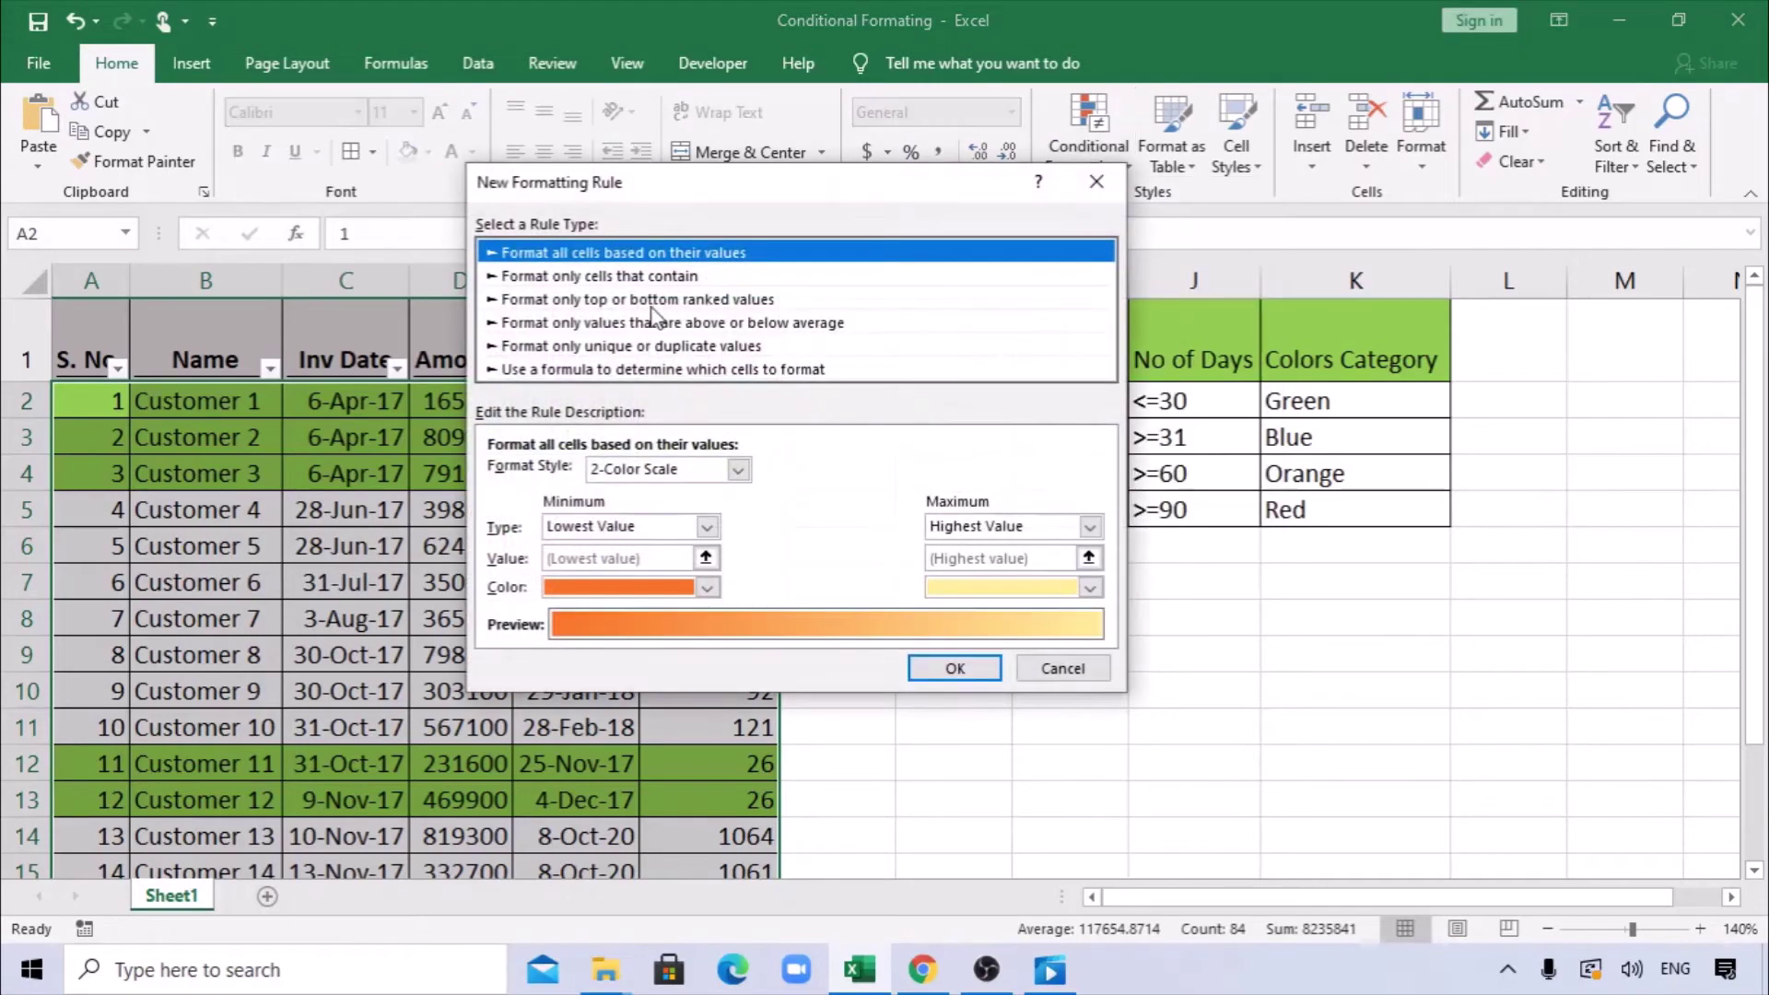
{"action": "left_click", "coordinate": [642, 369]}
{"action": "left_click", "coordinate": [568, 475]}
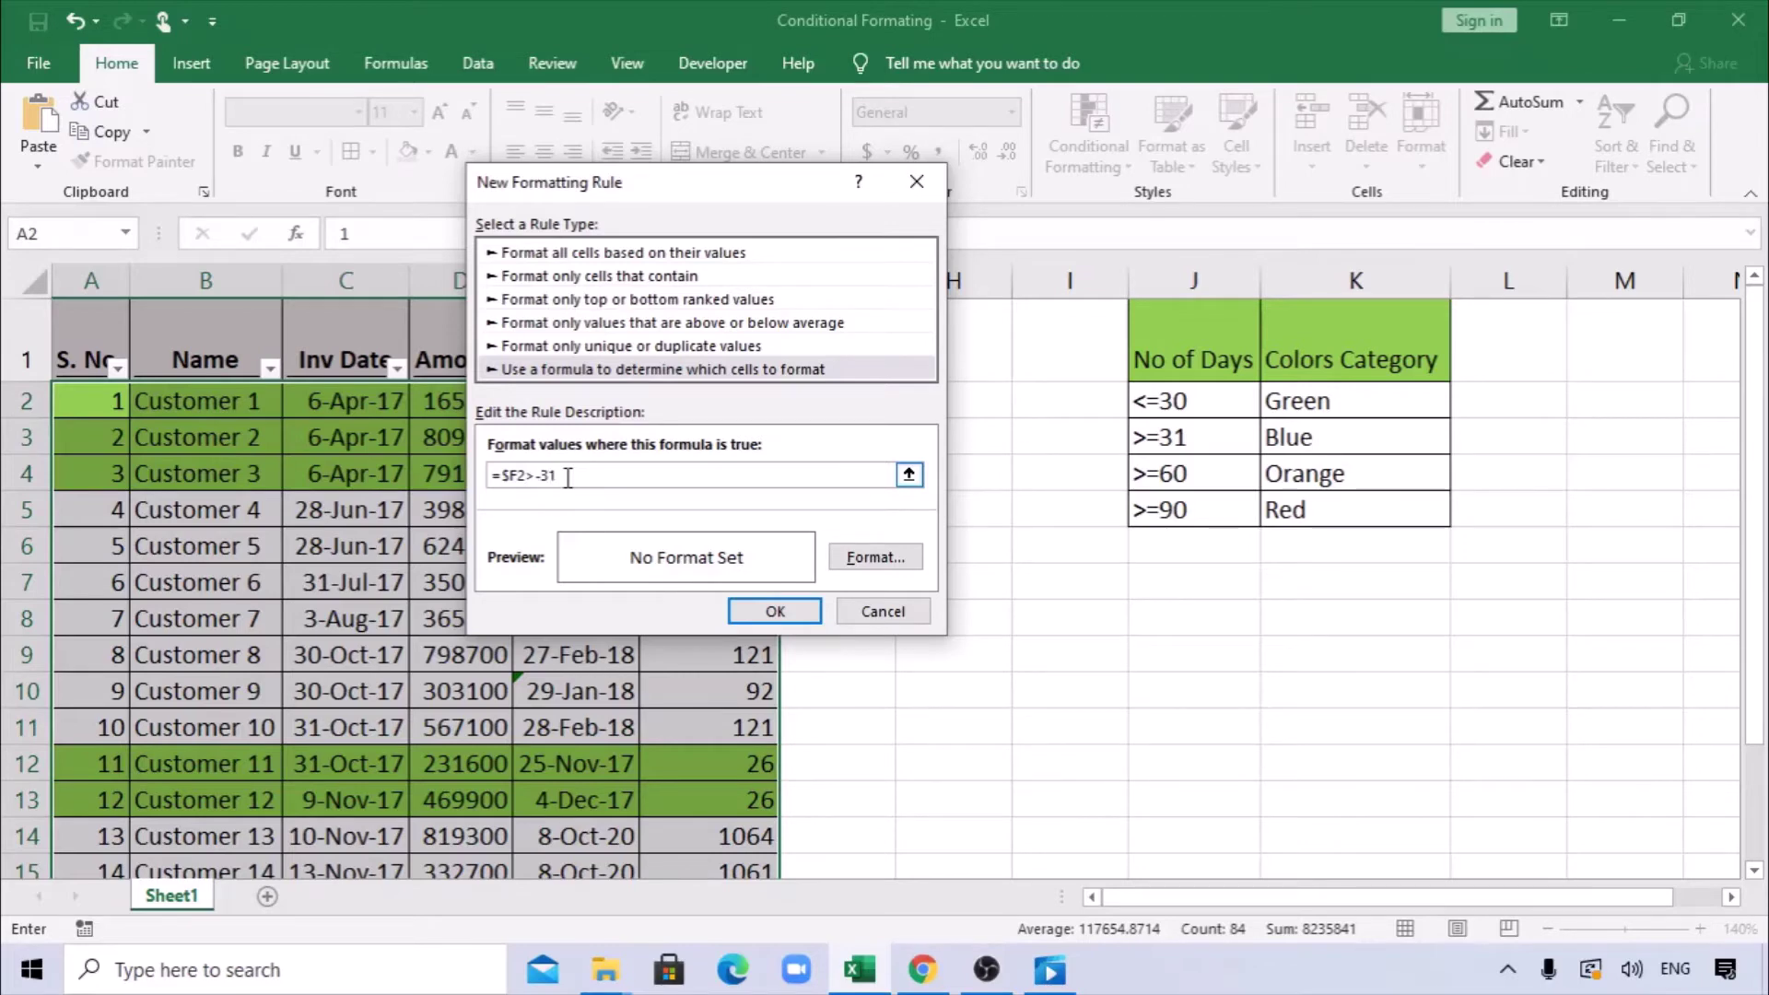
{"action": "key", "text": "BackSpace"}
{"action": "type", "text": "=31"}
- Give the =$F2>=31 rule a light blue background fill and add it to the customer data
{"action": "left_click", "coordinate": [875, 556]}
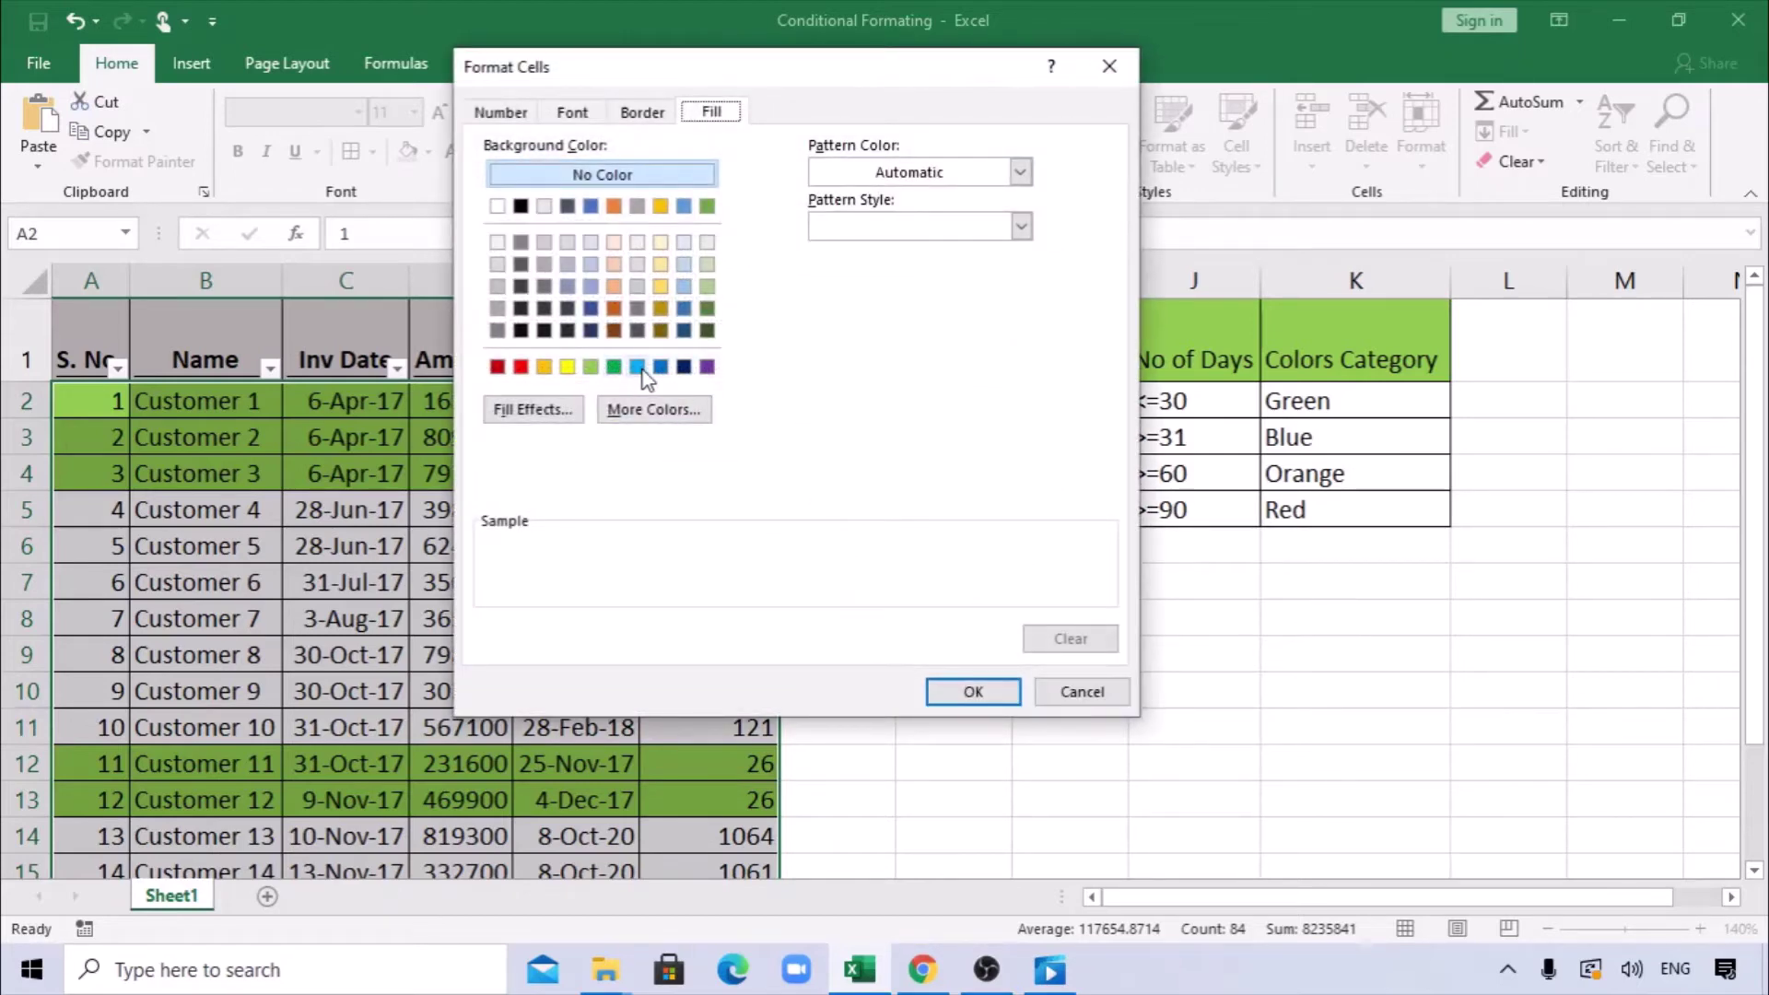
{"action": "left_click", "coordinate": [642, 369]}
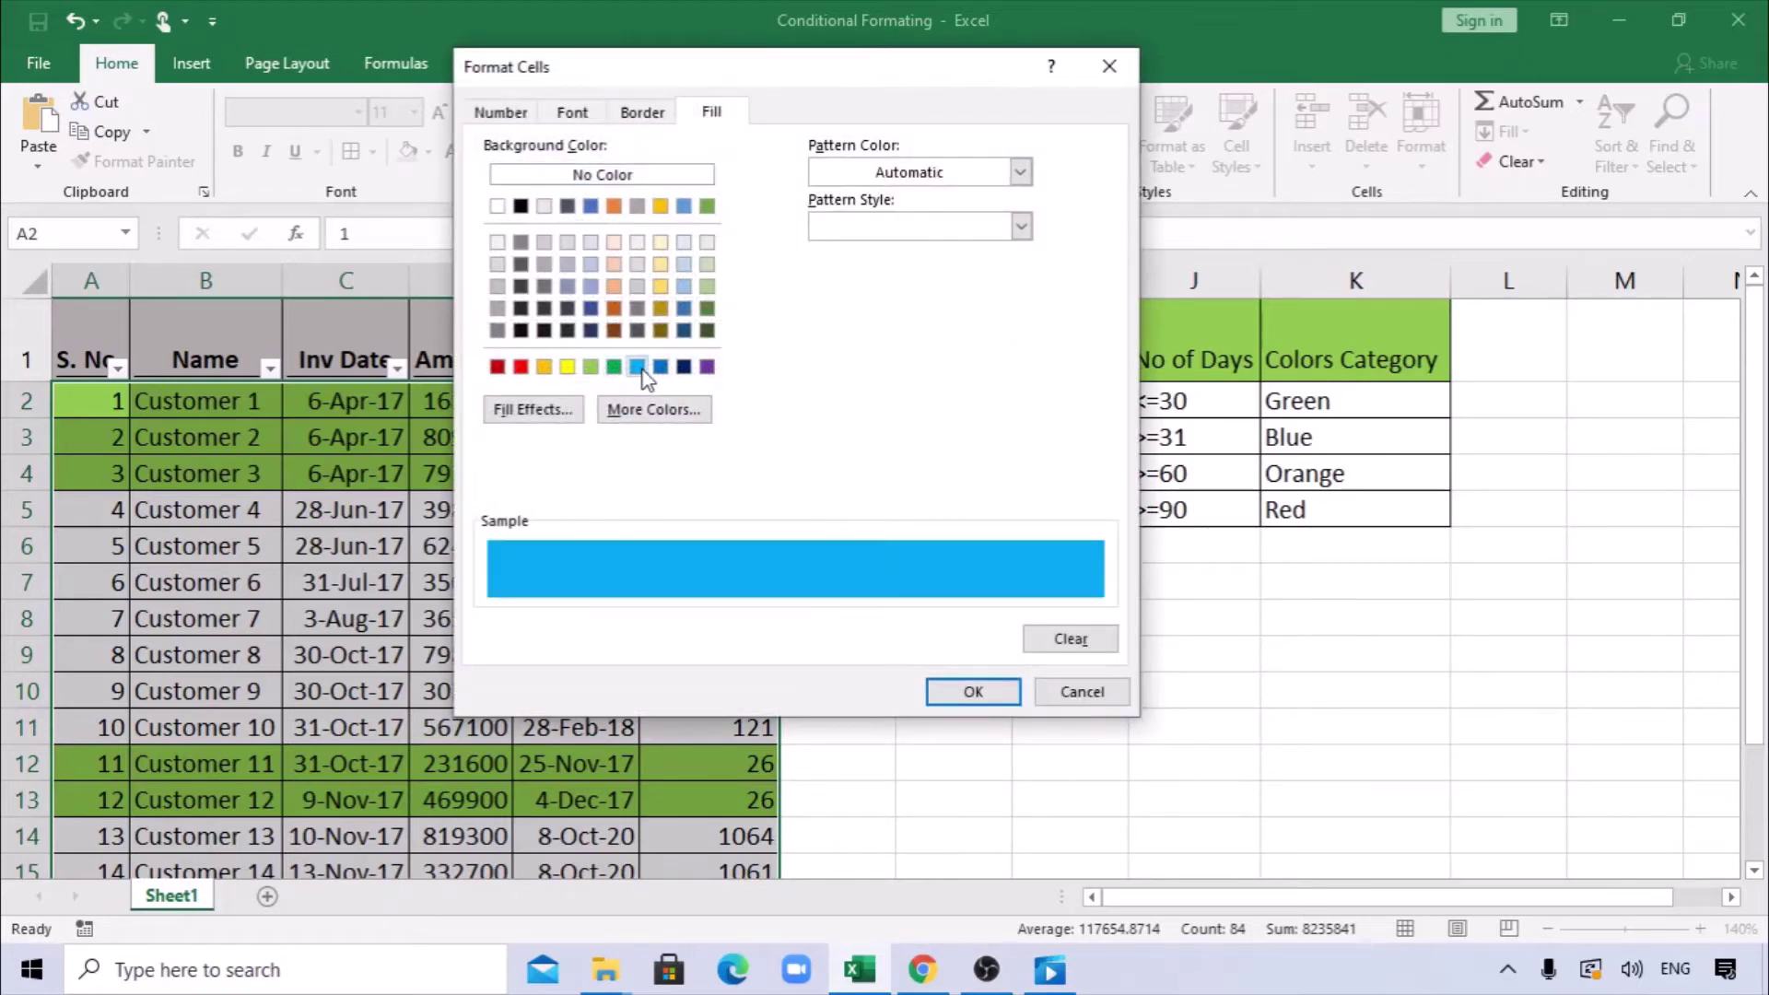
{"action": "left_click", "coordinate": [941, 696]}
{"action": "left_click", "coordinate": [810, 606]}
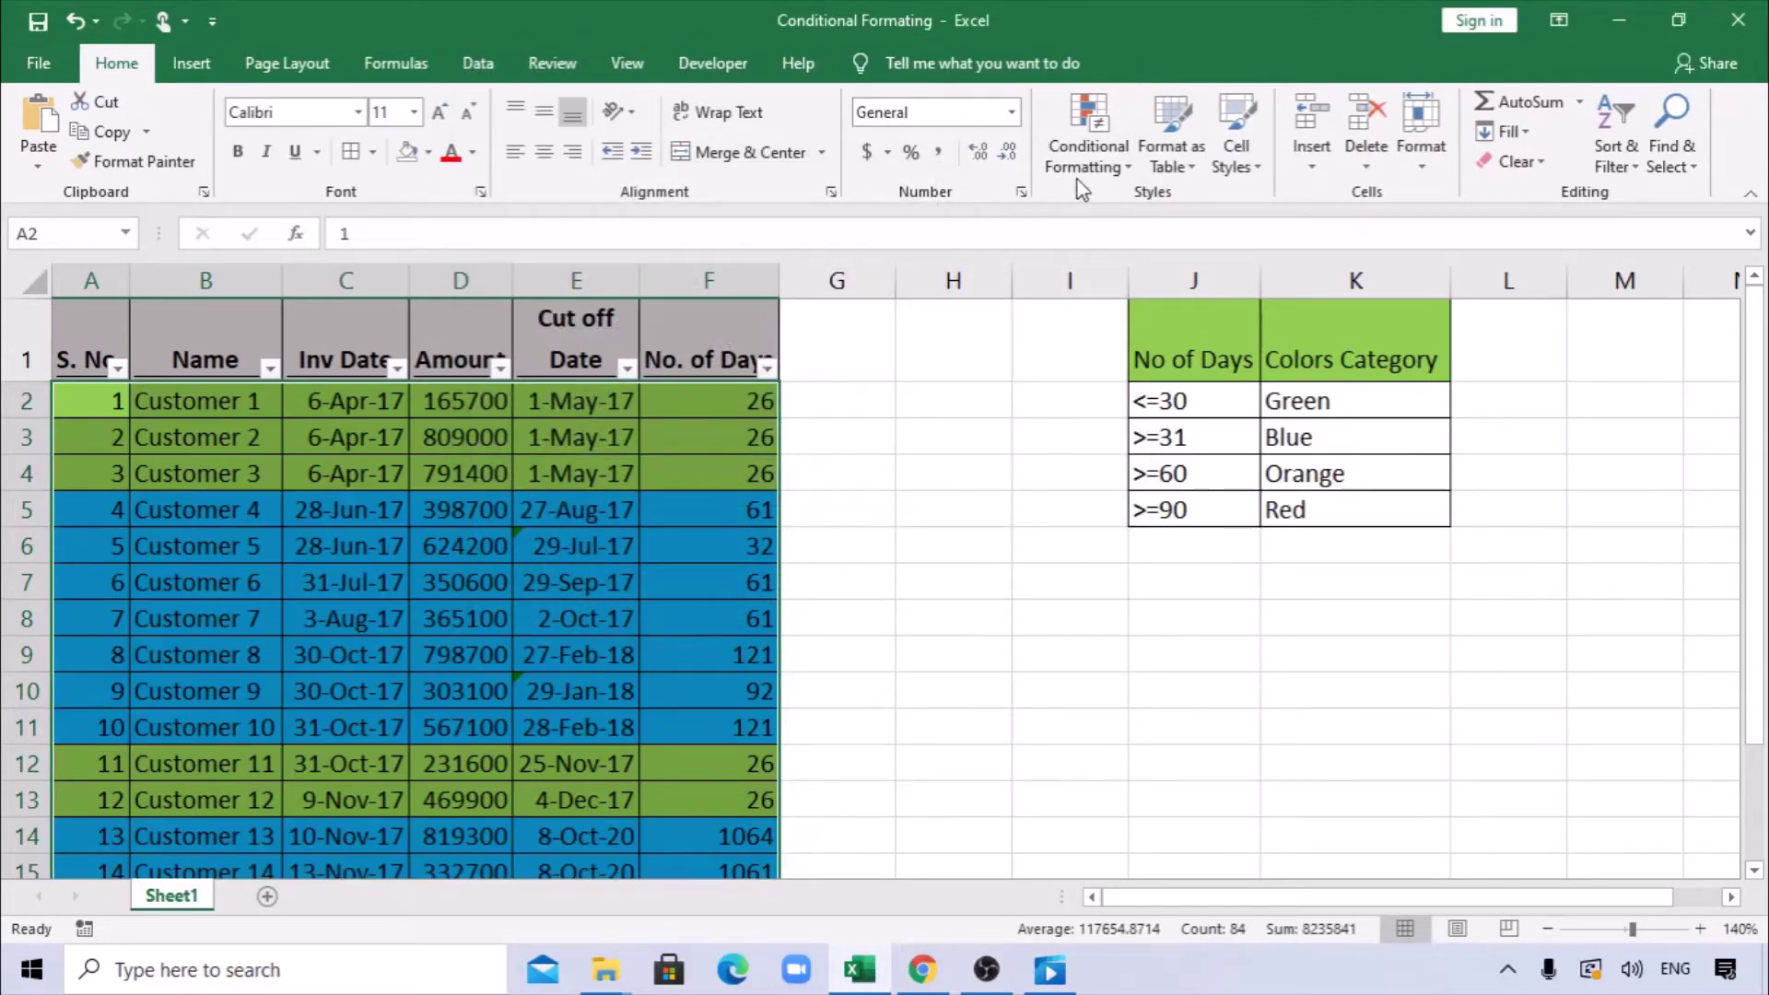
- Start a third formatting rule that uses a formula and enter =F2>=60 as its condition
{"action": "left_click", "coordinate": [1084, 175]}
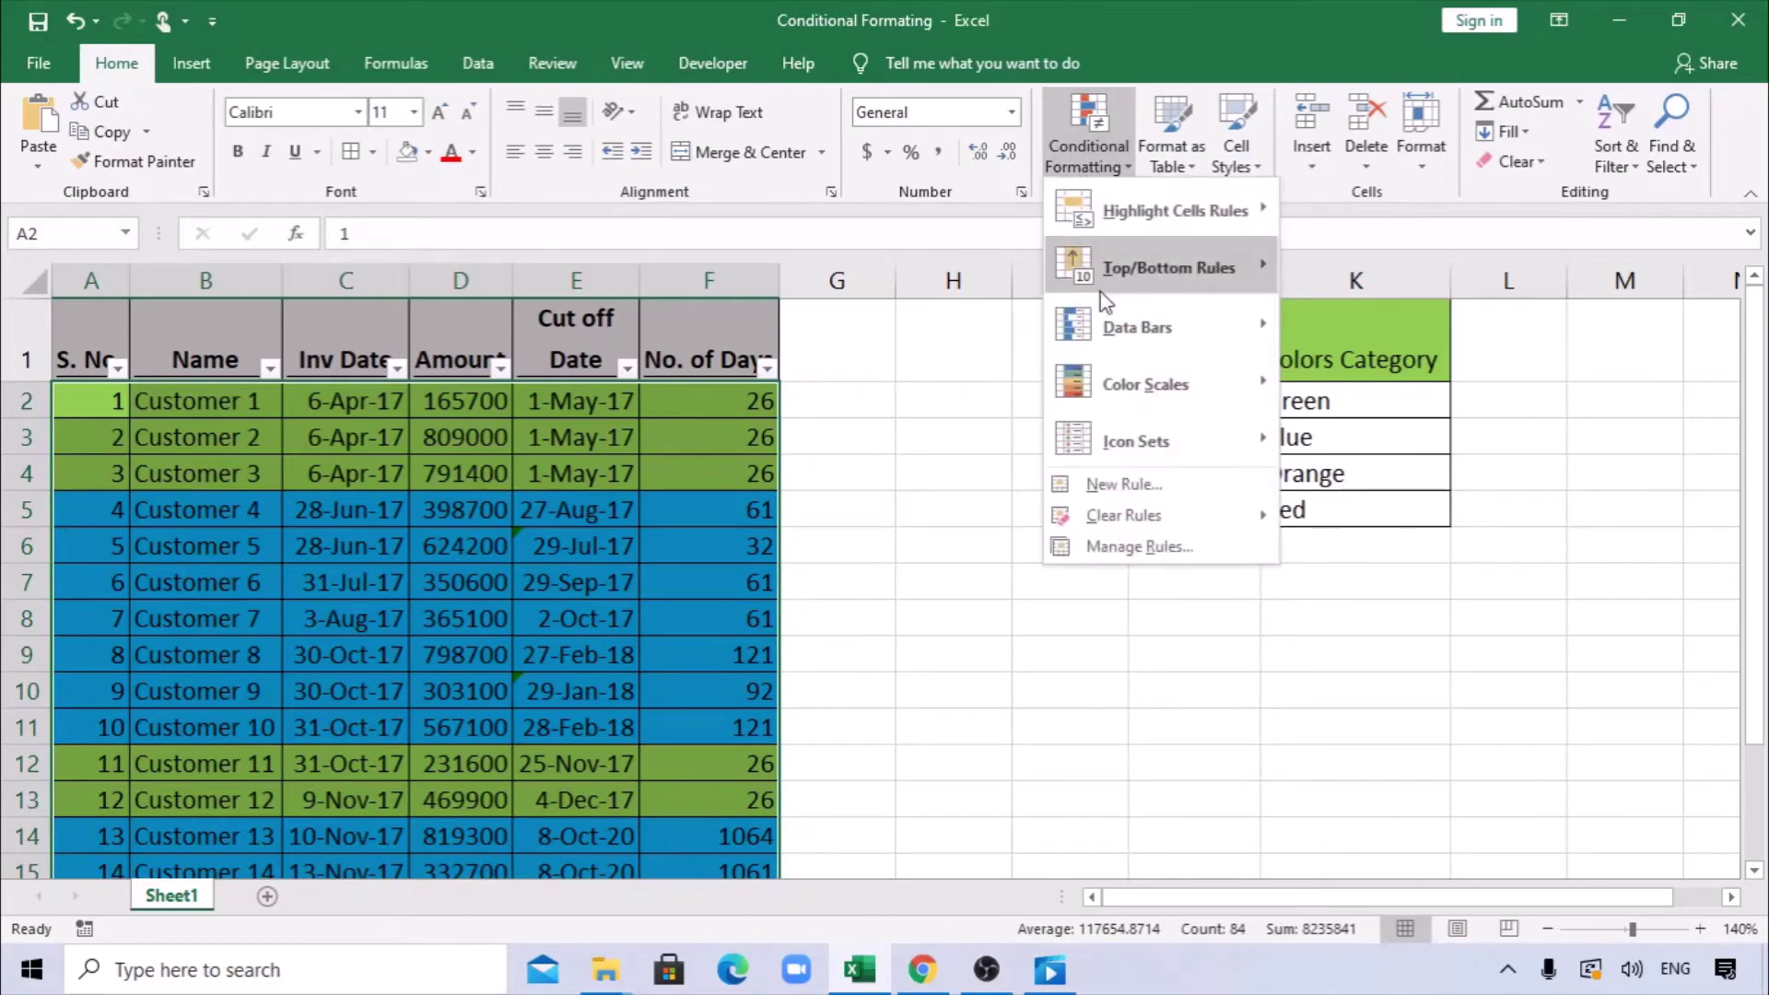
{"action": "left_click", "coordinate": [1111, 486]}
{"action": "left_click", "coordinate": [517, 340]}
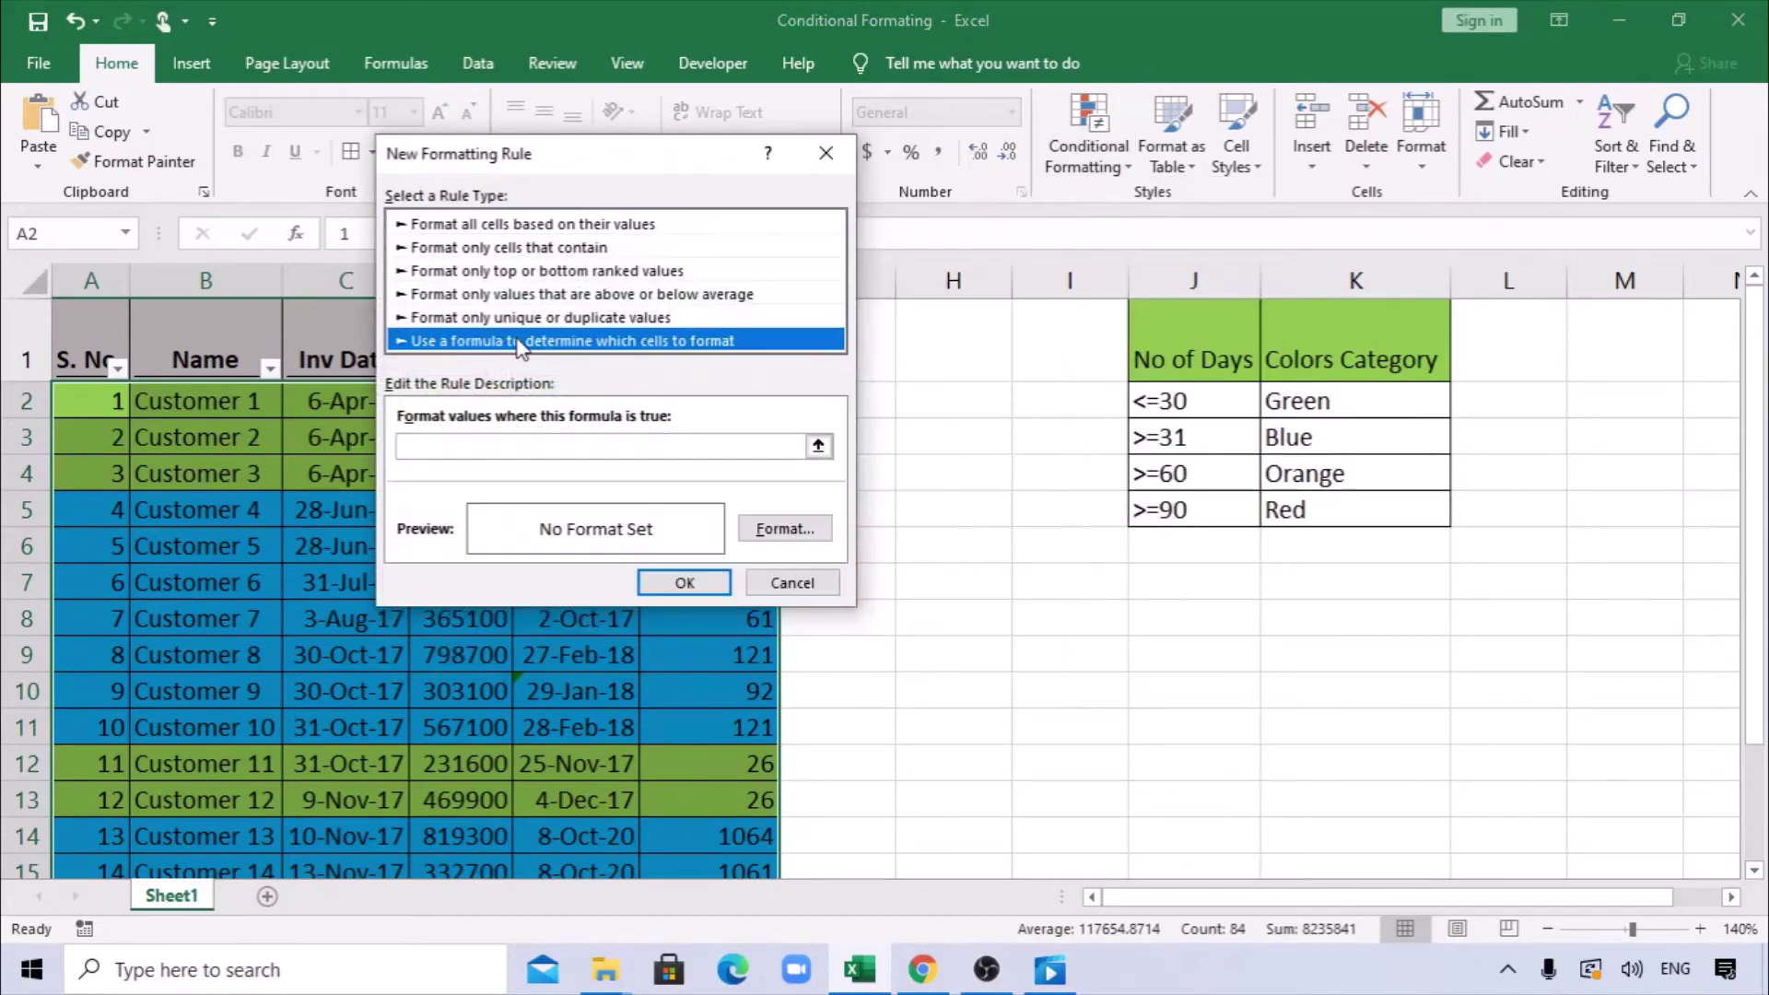
{"action": "left_click", "coordinate": [477, 448]}
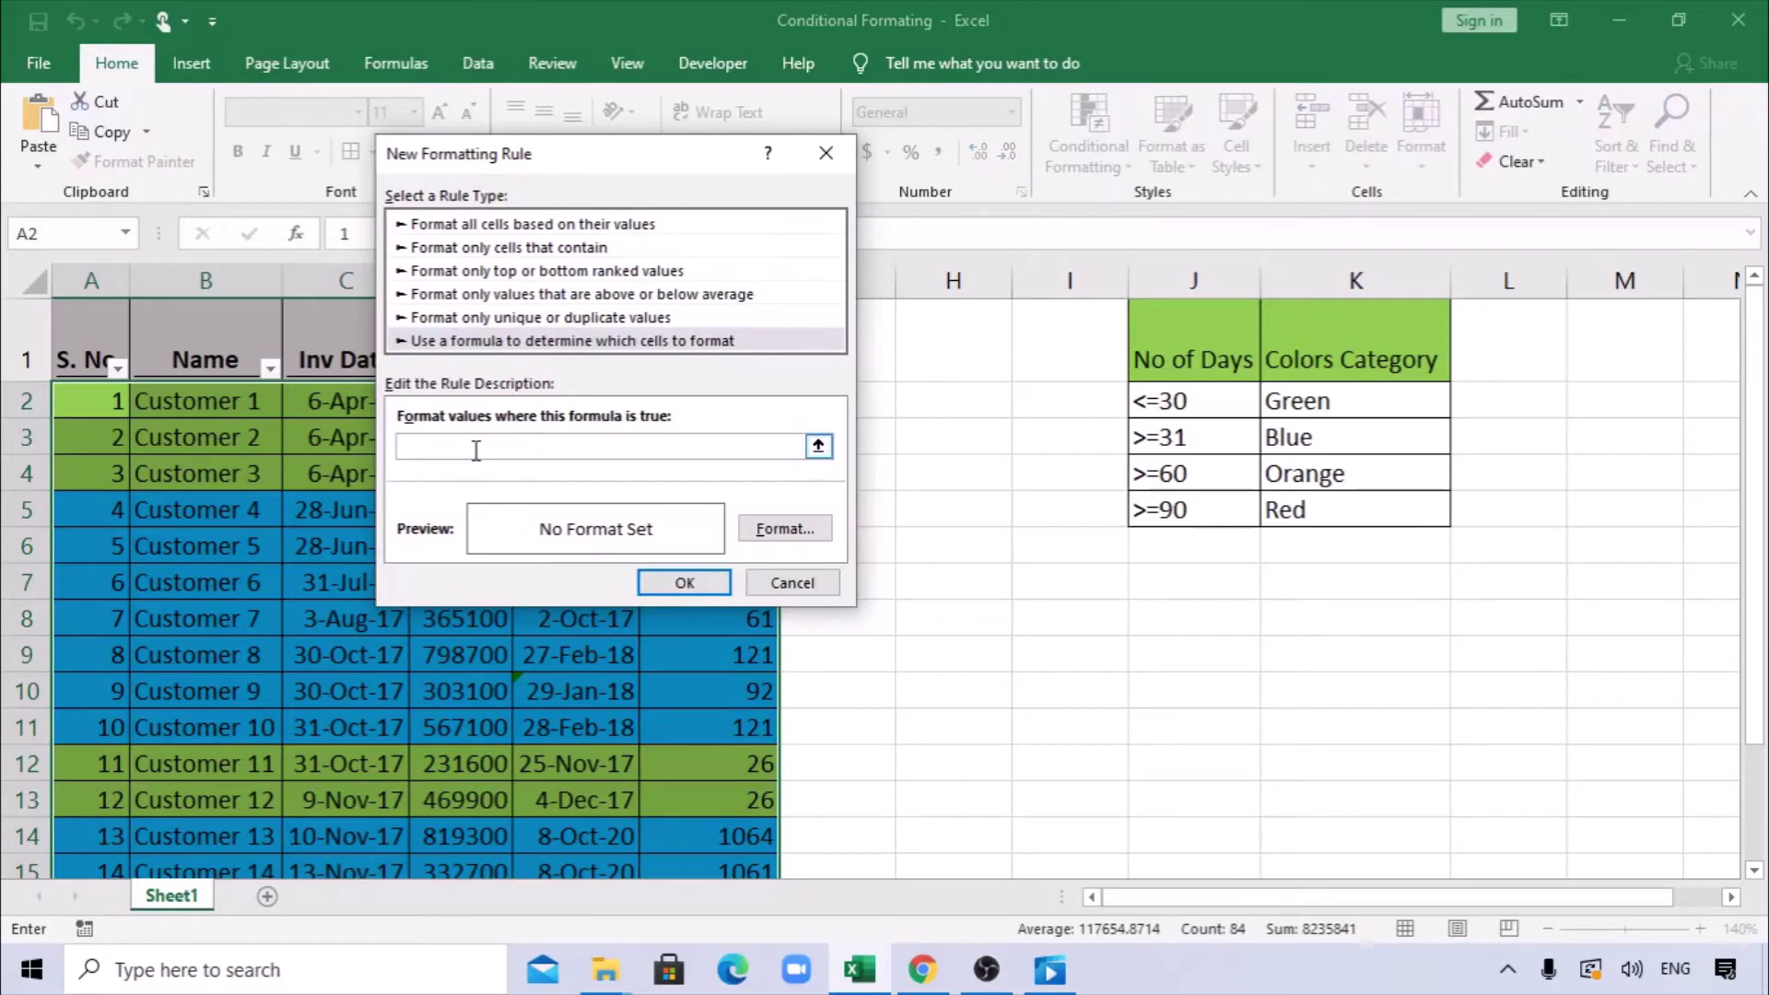
{"action": "type", "text": "="}
{"action": "type", "text": "F"}
{"action": "type", "text": "2"}
{"action": "type", "text": "<"}
{"action": "key", "text": "BackSpace"}
{"action": "type", "text": ">=60"}
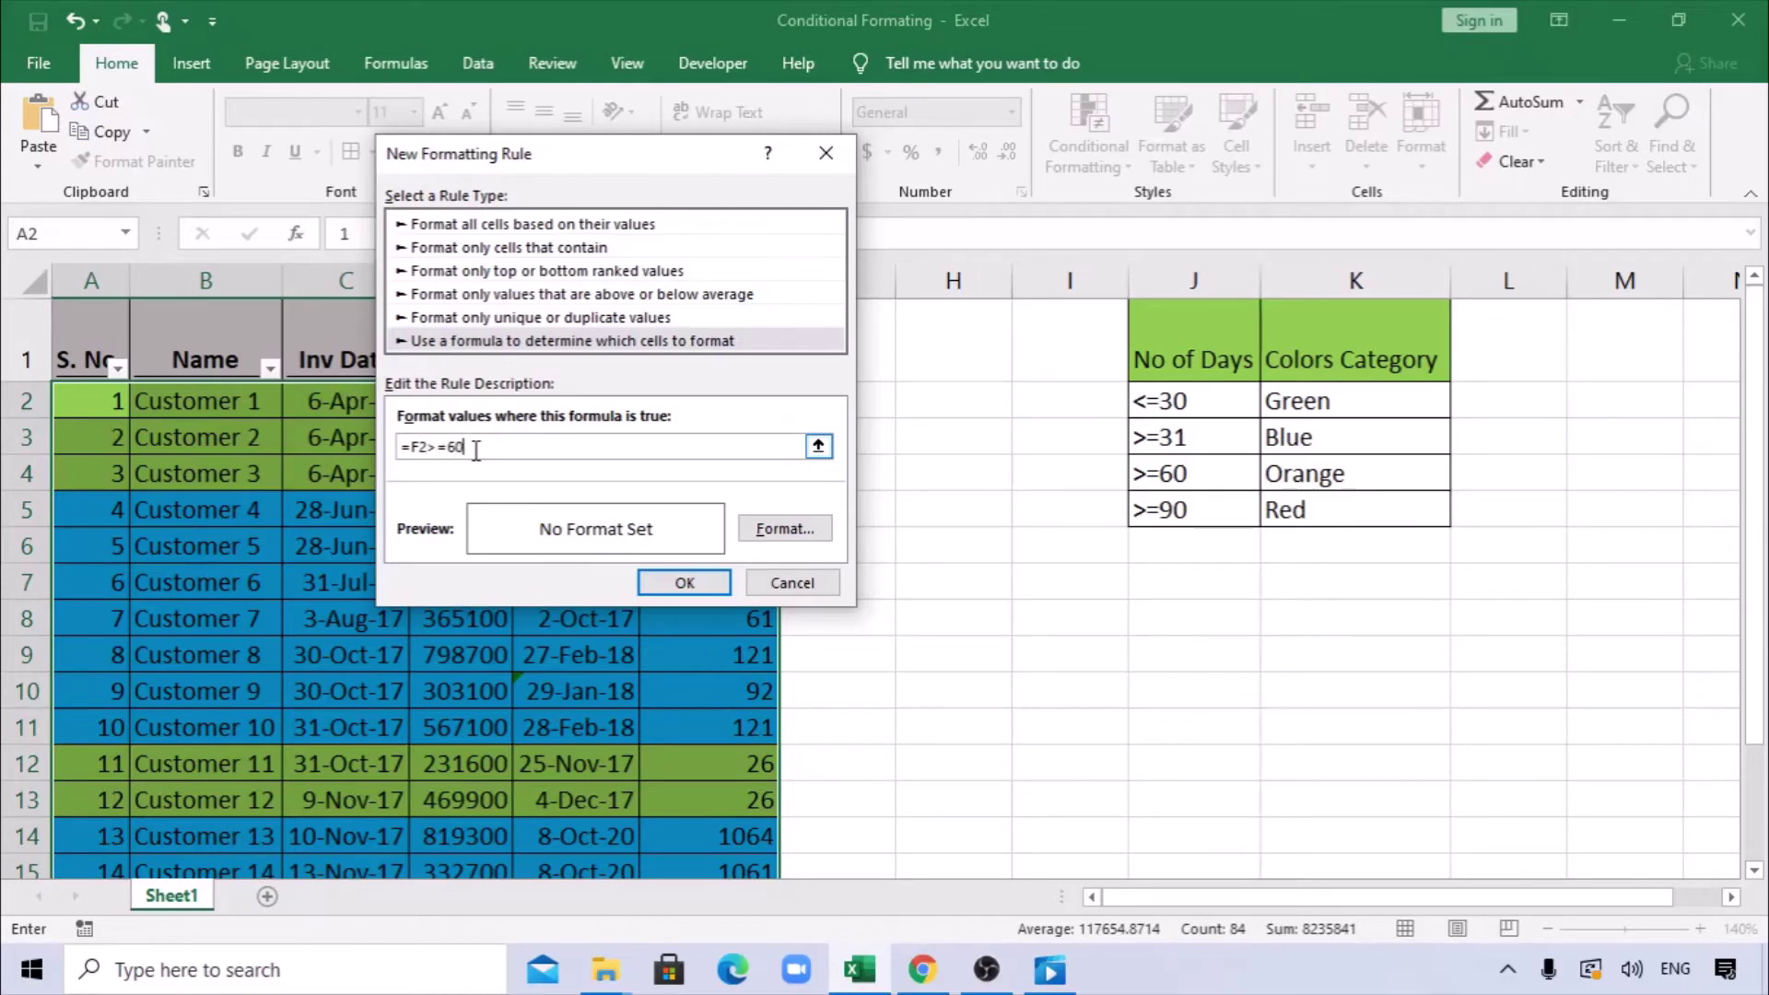
- Give the =F2>=60 rule an orange background fill and add it to the customer data
{"action": "left_click", "coordinate": [781, 528]}
{"action": "left_click", "coordinate": [452, 338]}
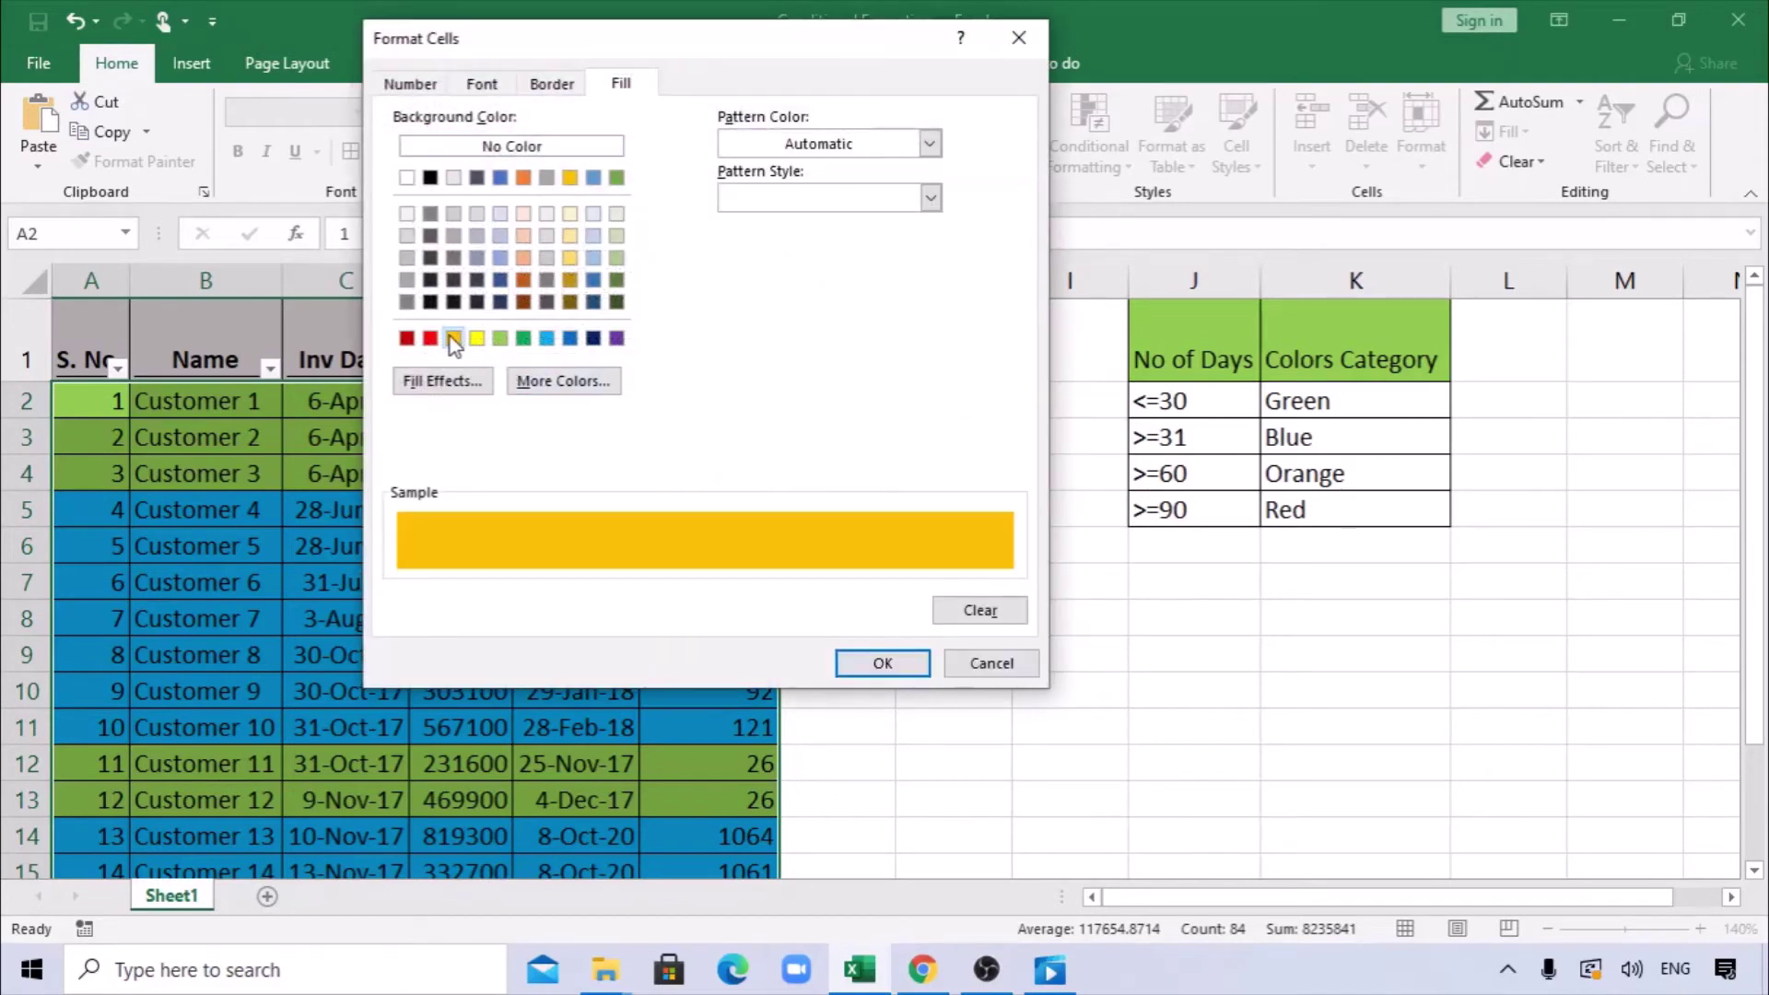
{"action": "left_click", "coordinate": [883, 663]}
{"action": "left_click", "coordinate": [684, 586]}
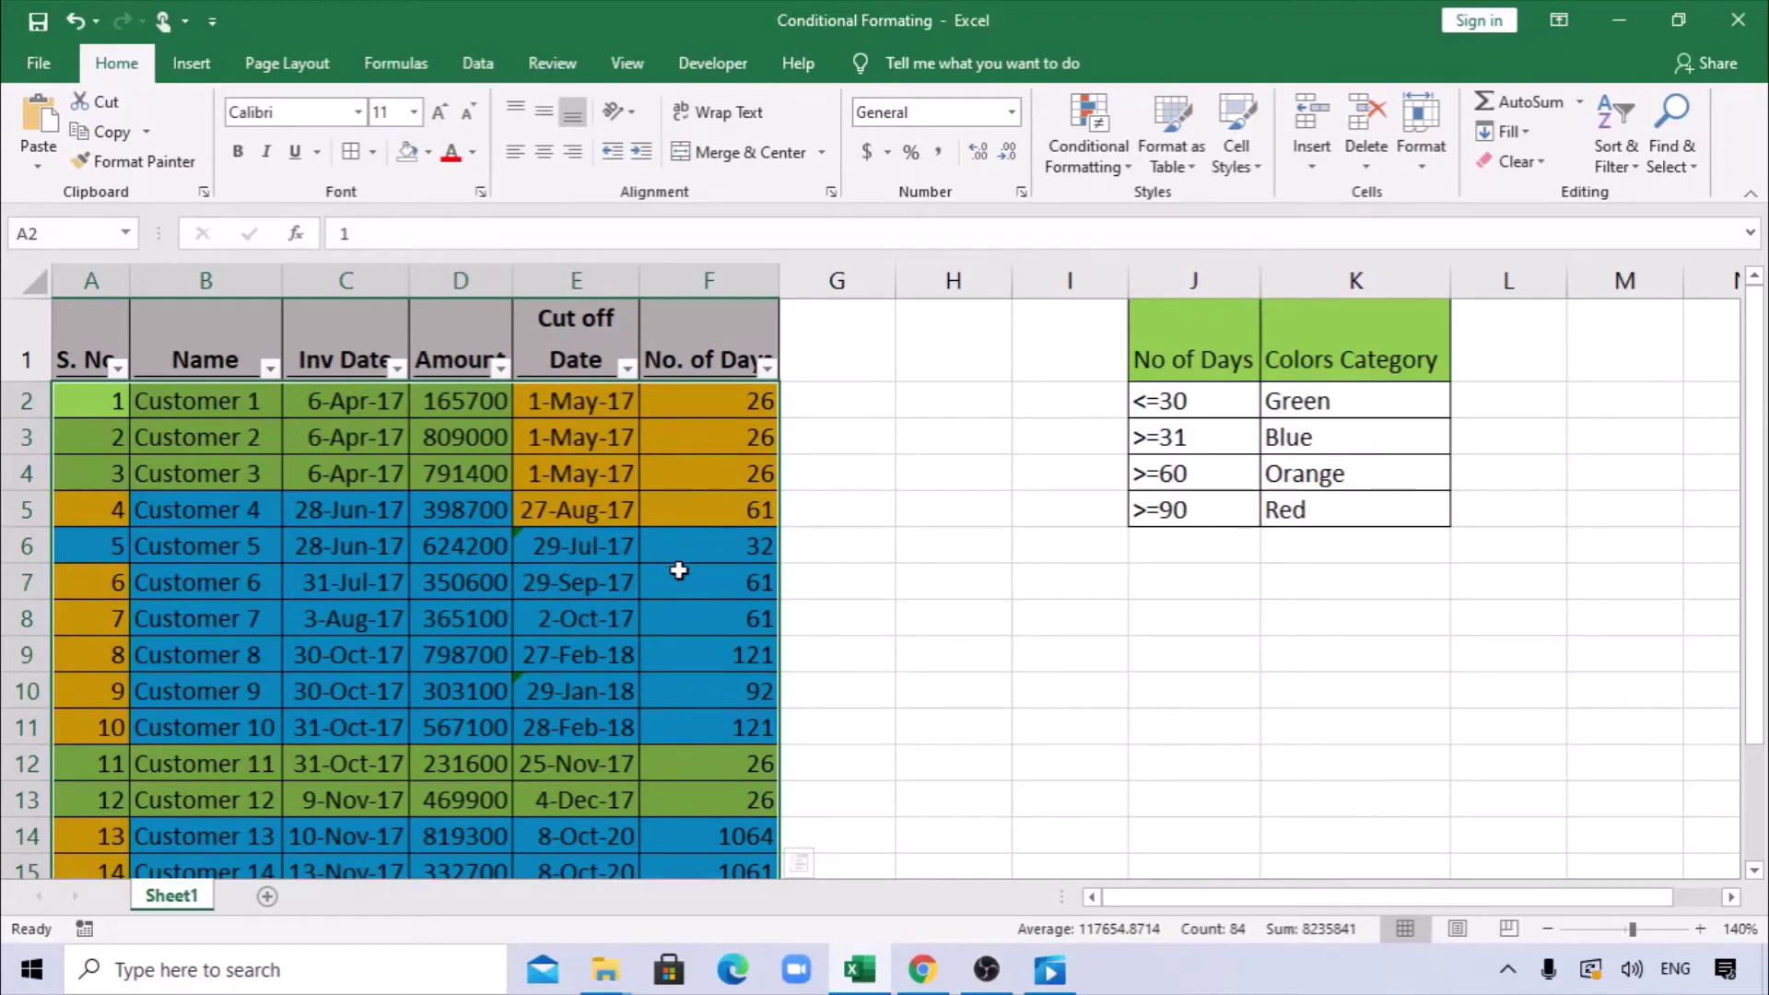
- Edit the existing orange rule so its formula locks the column as =$F2>=60, and apply the change
{"action": "left_click", "coordinate": [1122, 171]}
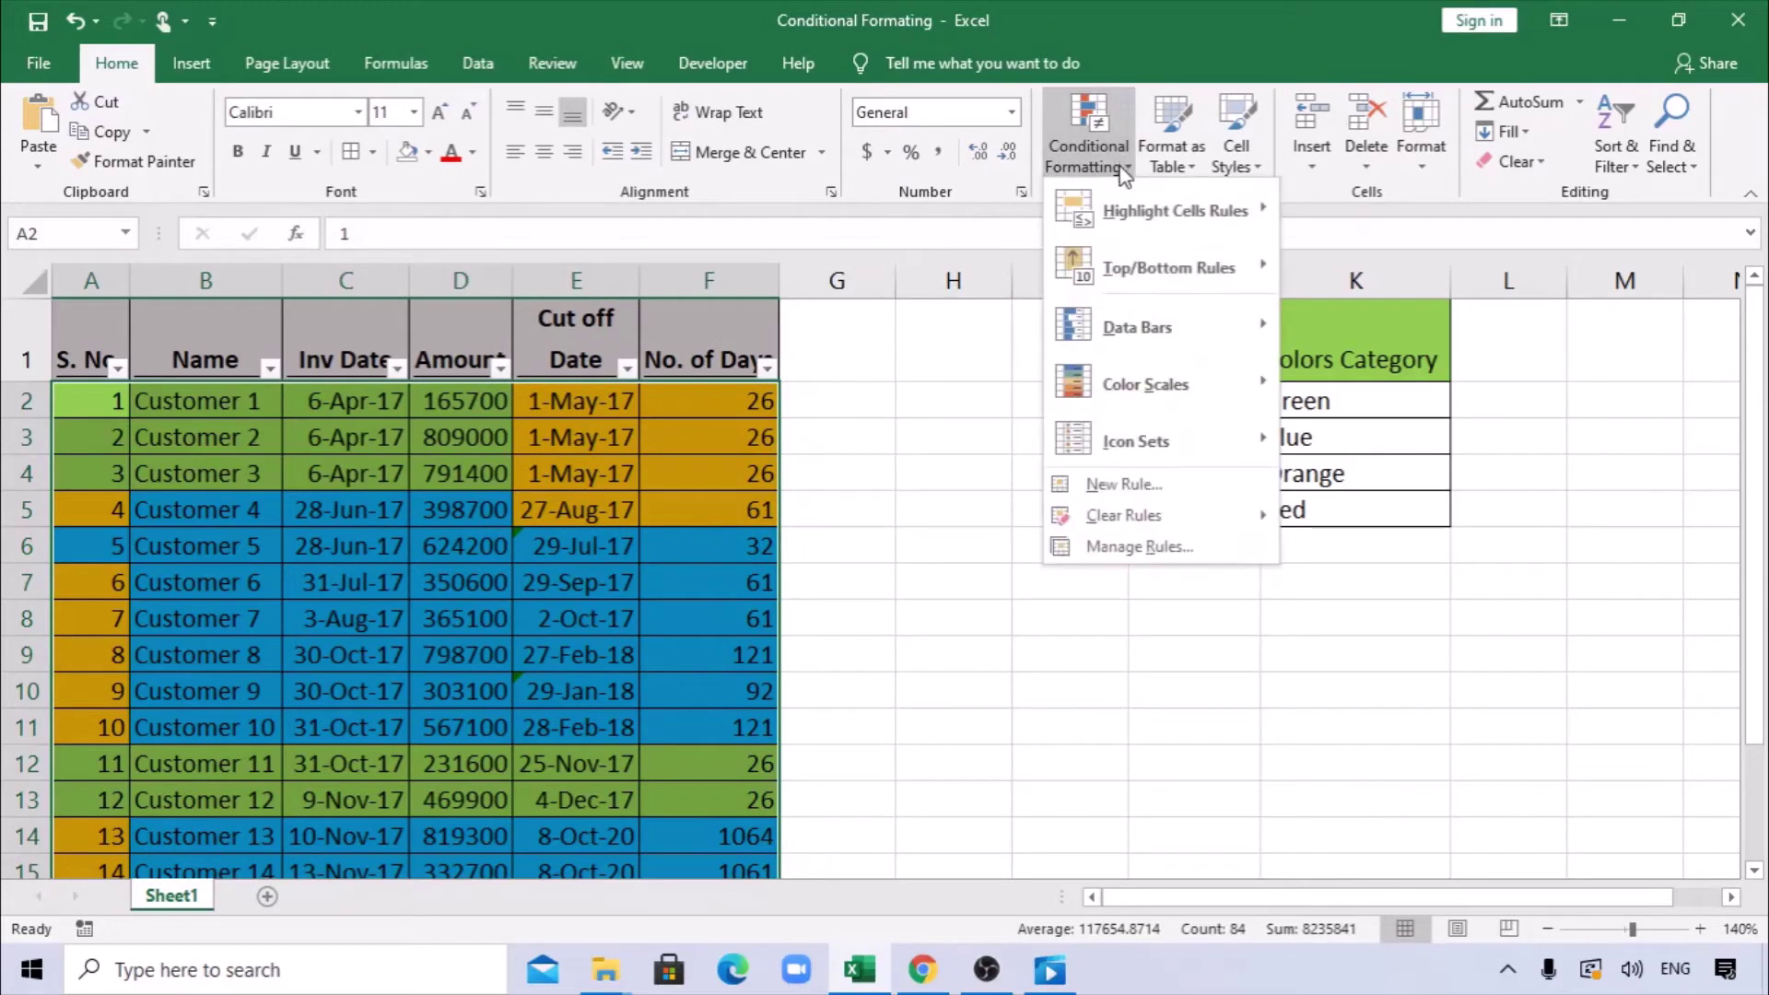
{"action": "left_click", "coordinate": [1143, 547]}
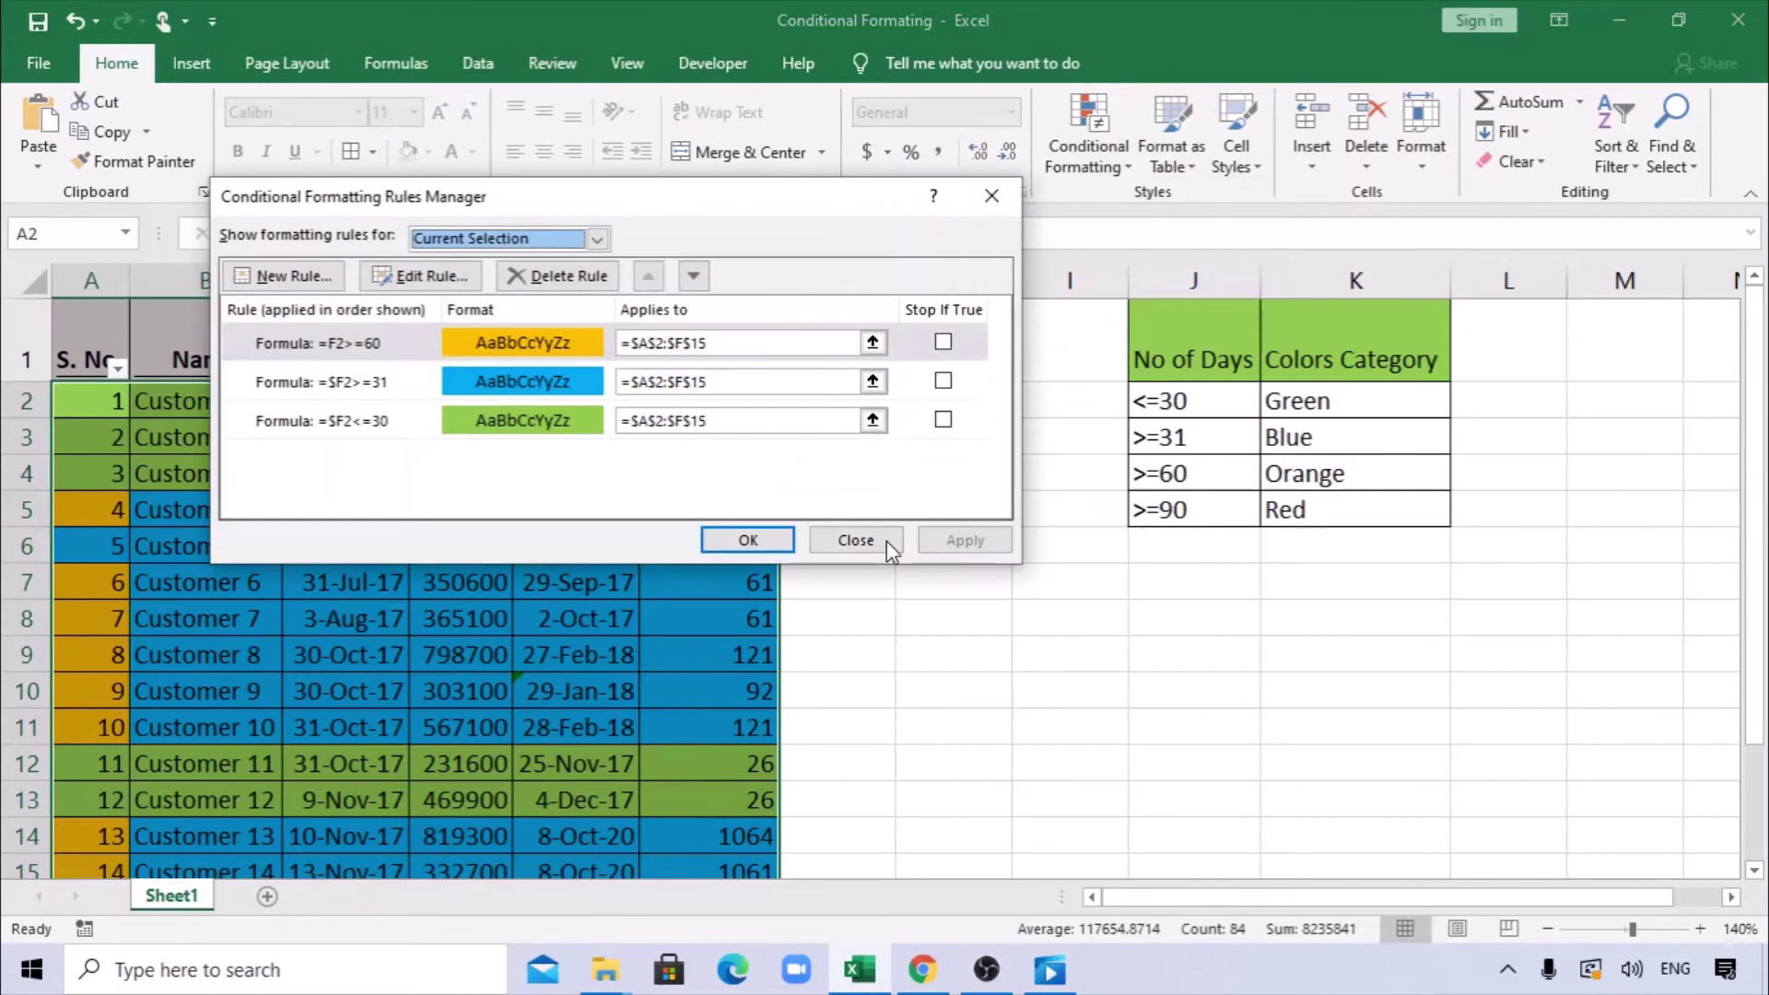
{"action": "left_click", "coordinate": [444, 341]}
{"action": "left_click", "coordinate": [435, 279]}
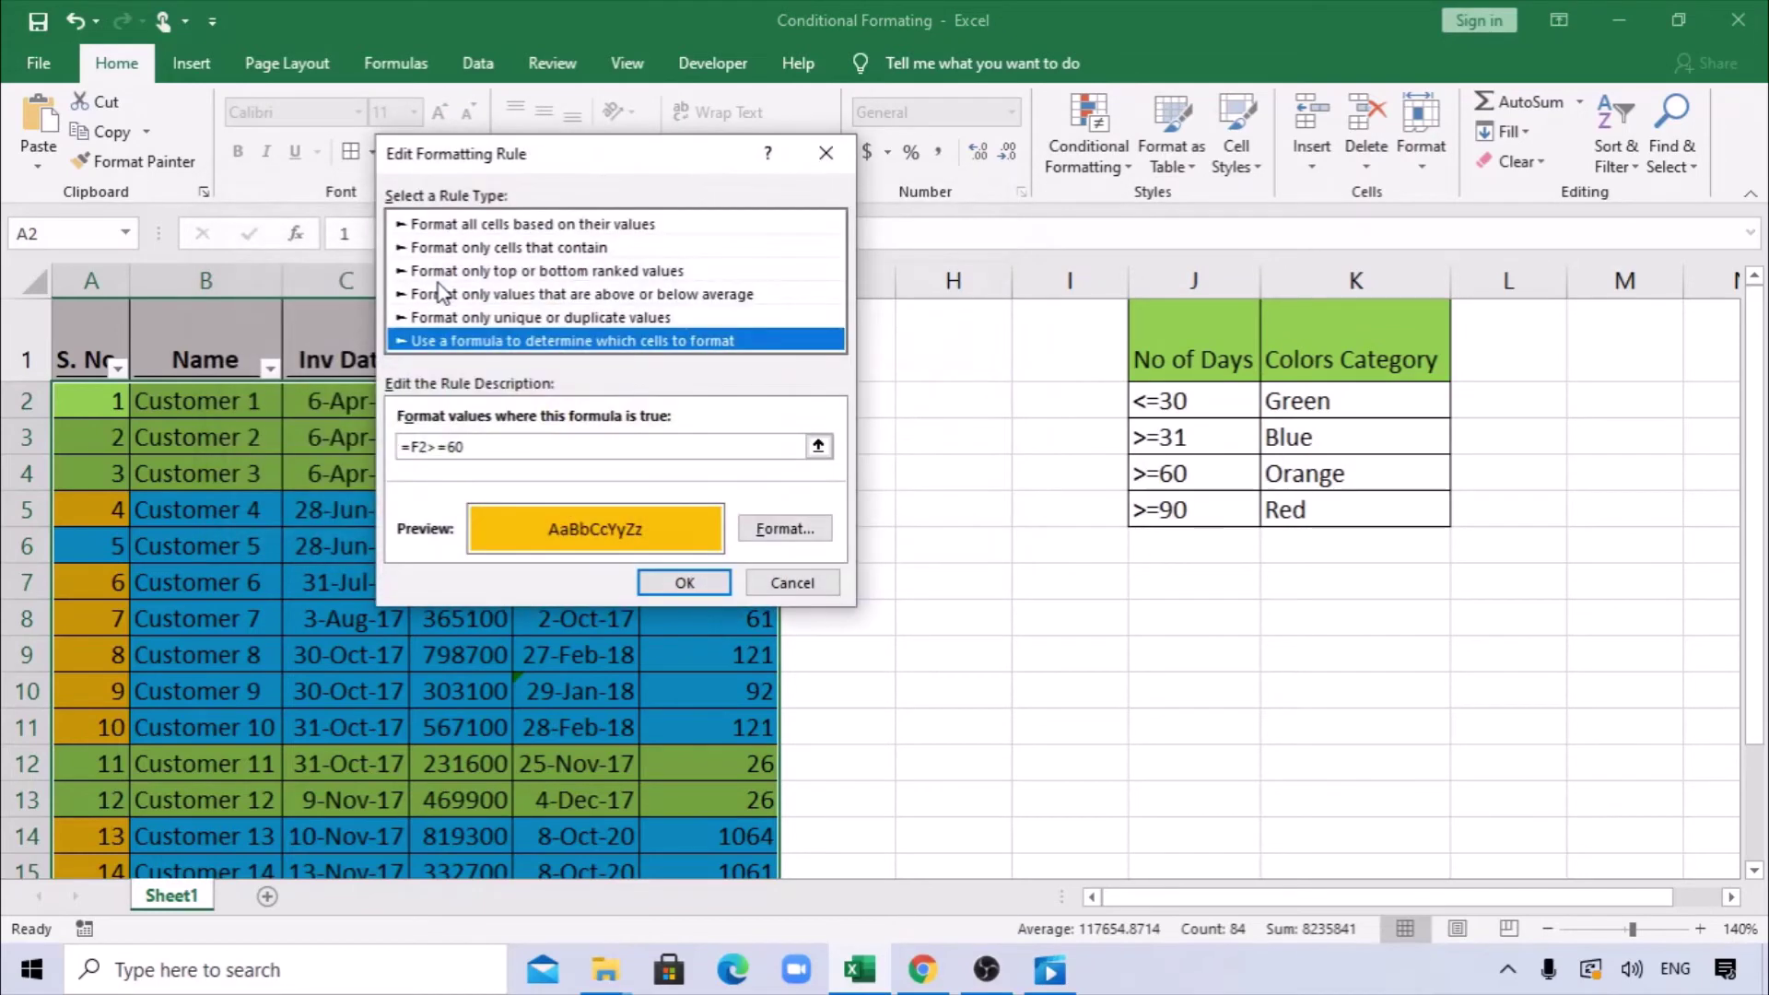
{"action": "left_click", "coordinate": [411, 446]}
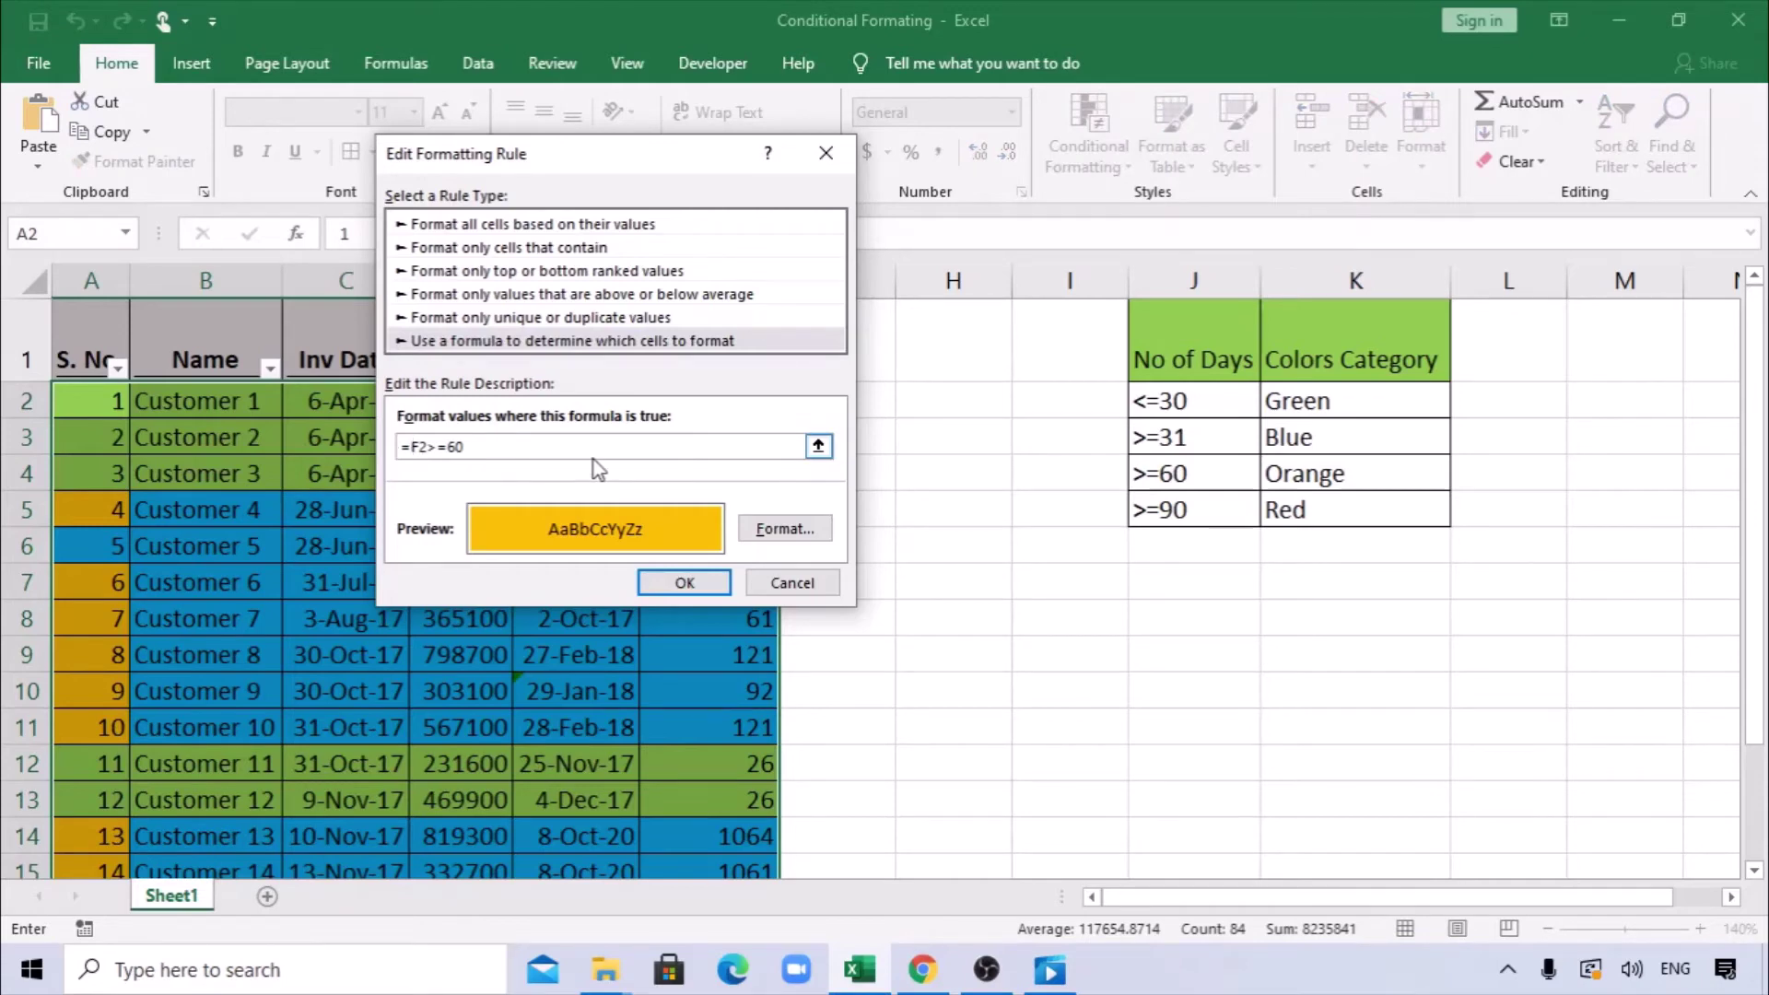
{"action": "type", "text": "$"}
{"action": "left_click", "coordinate": [683, 581]}
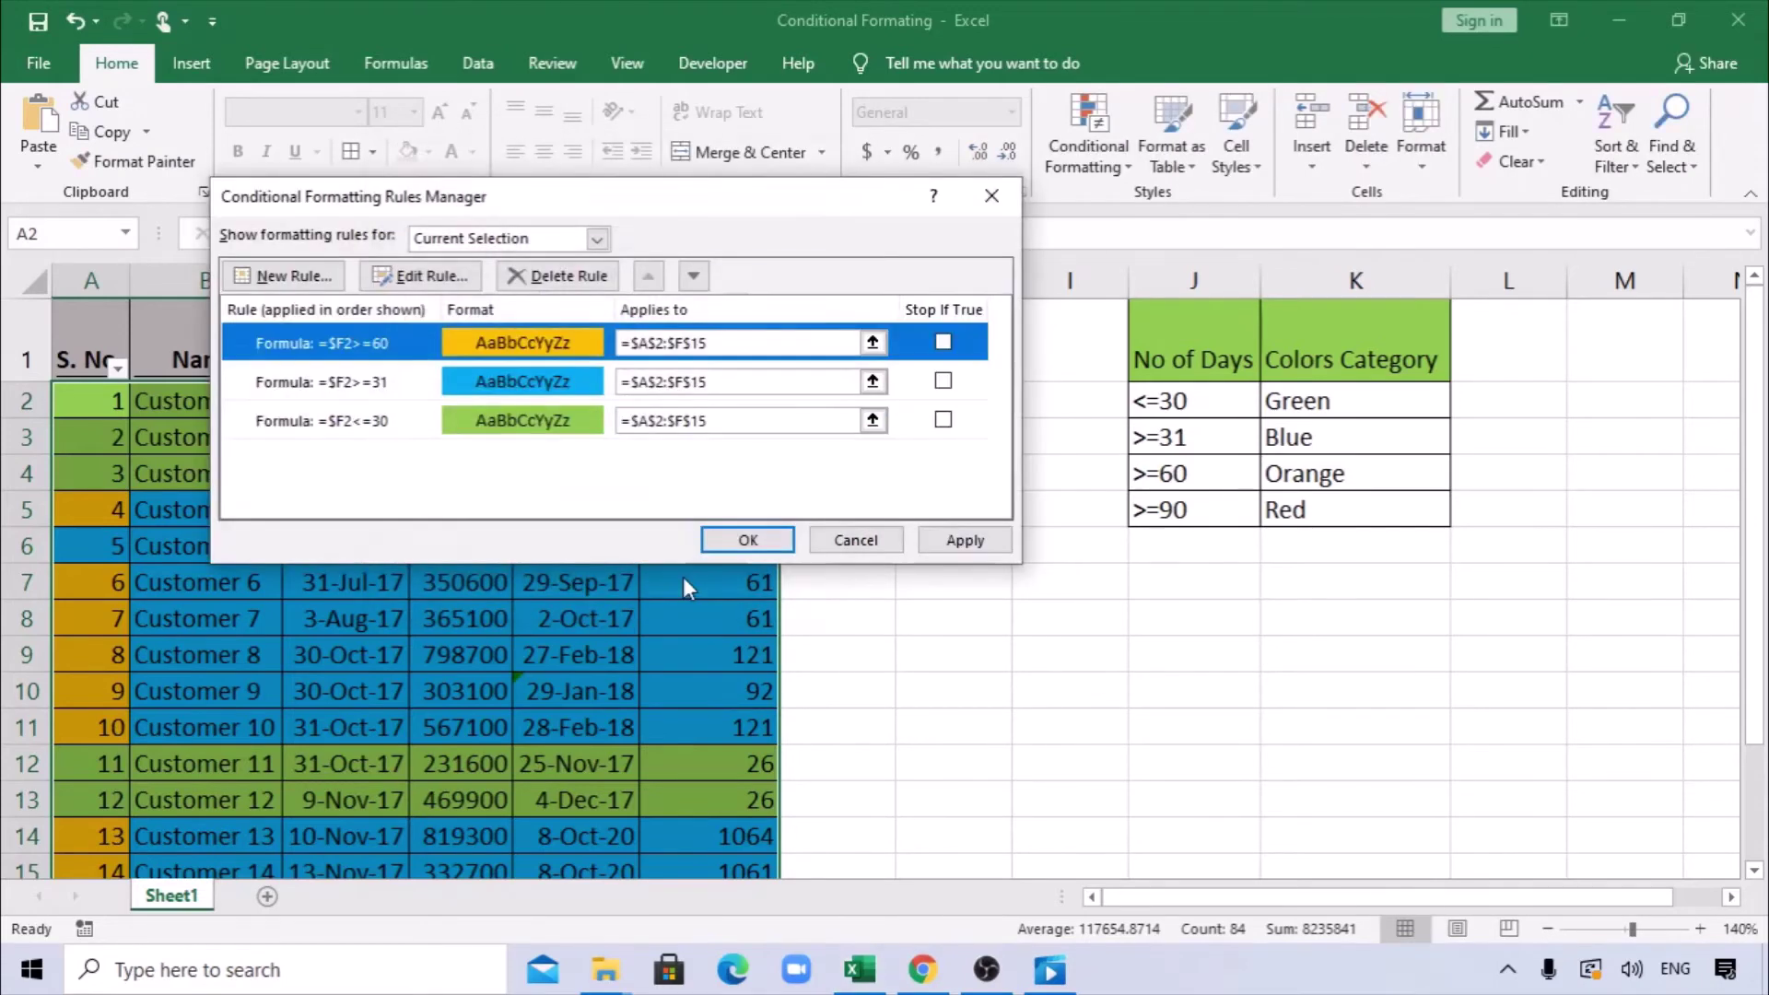
{"action": "left_click", "coordinate": [949, 541]}
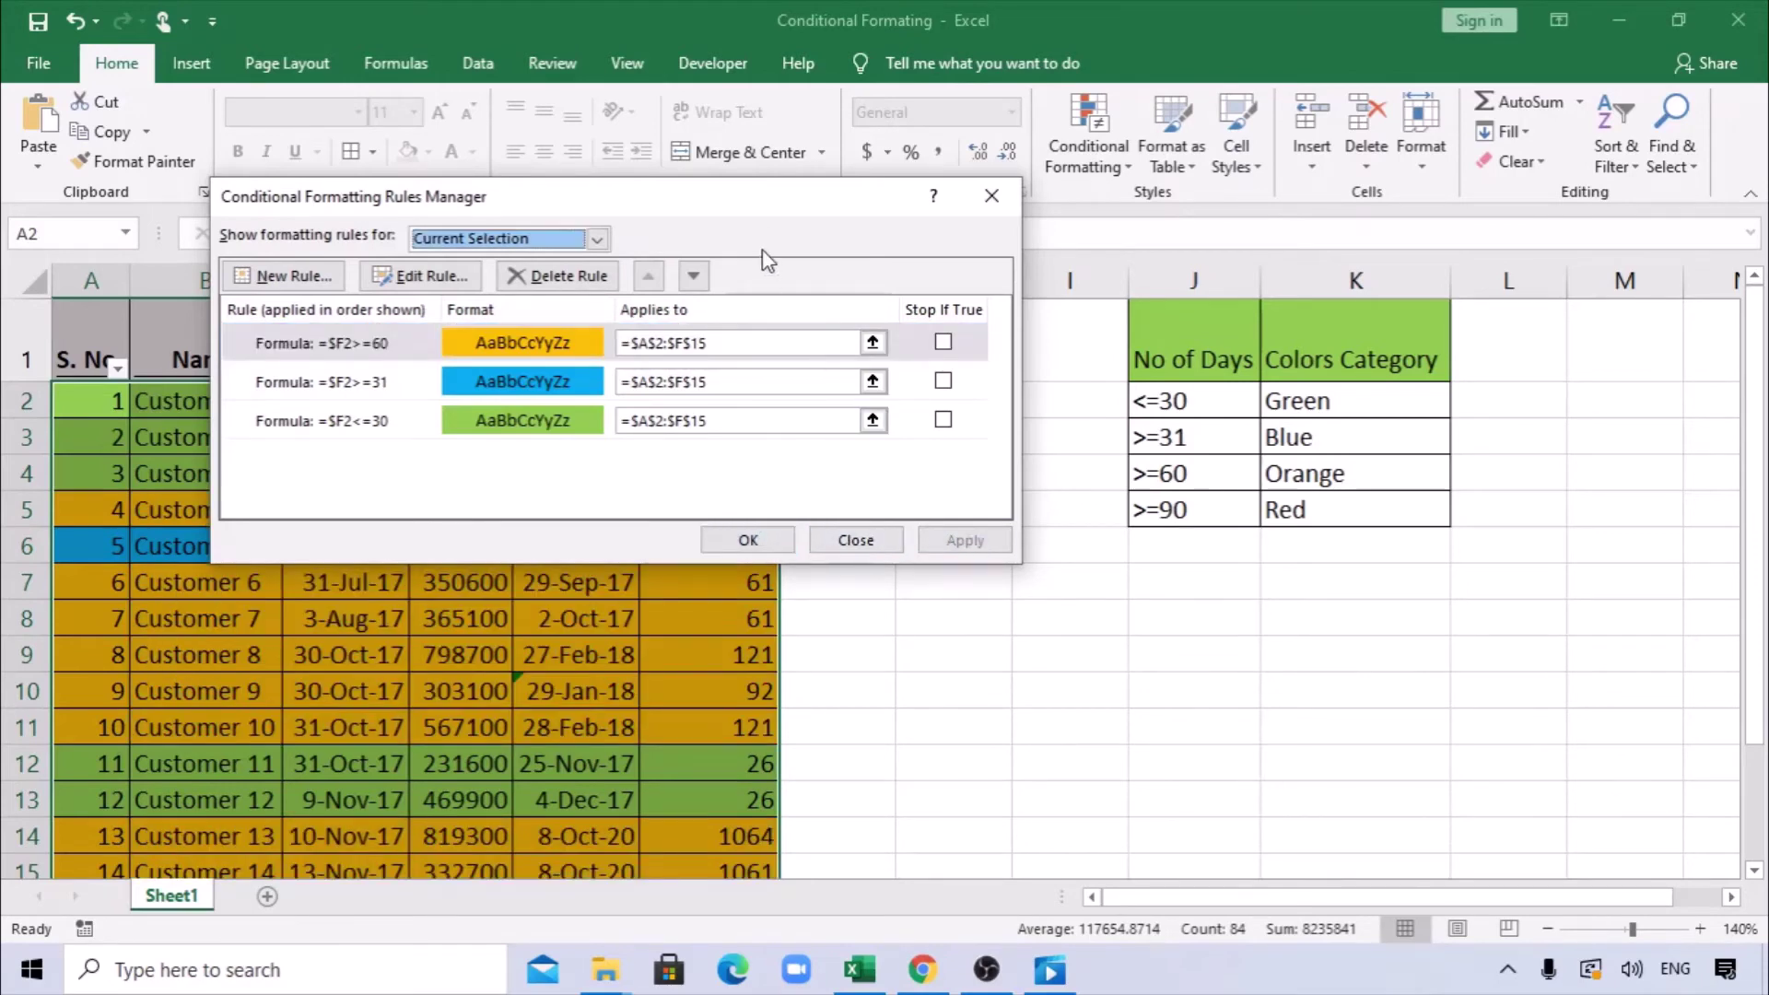
- Start a fourth formula-based rule from the rules manager and enter =$F2>=90 as its condition
{"action": "left_click_drag", "start_coordinate": [738, 207], "coordinate": [802, 112]}
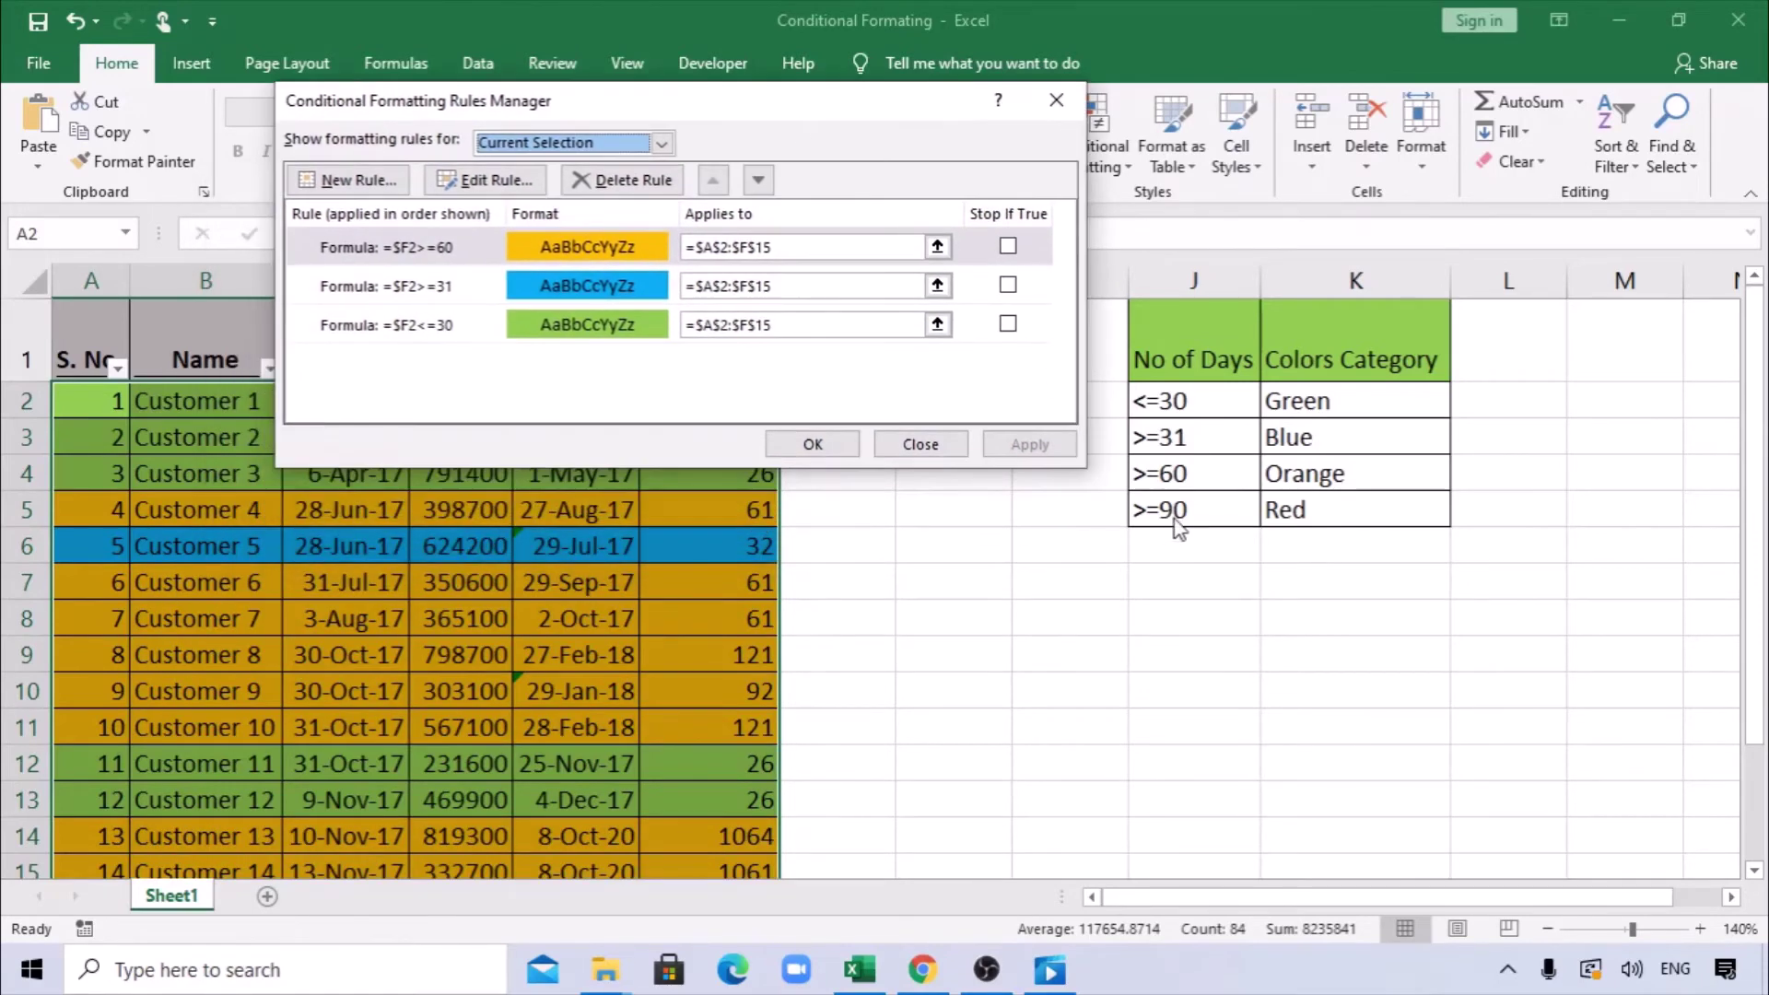
{"action": "left_click", "coordinate": [358, 182]}
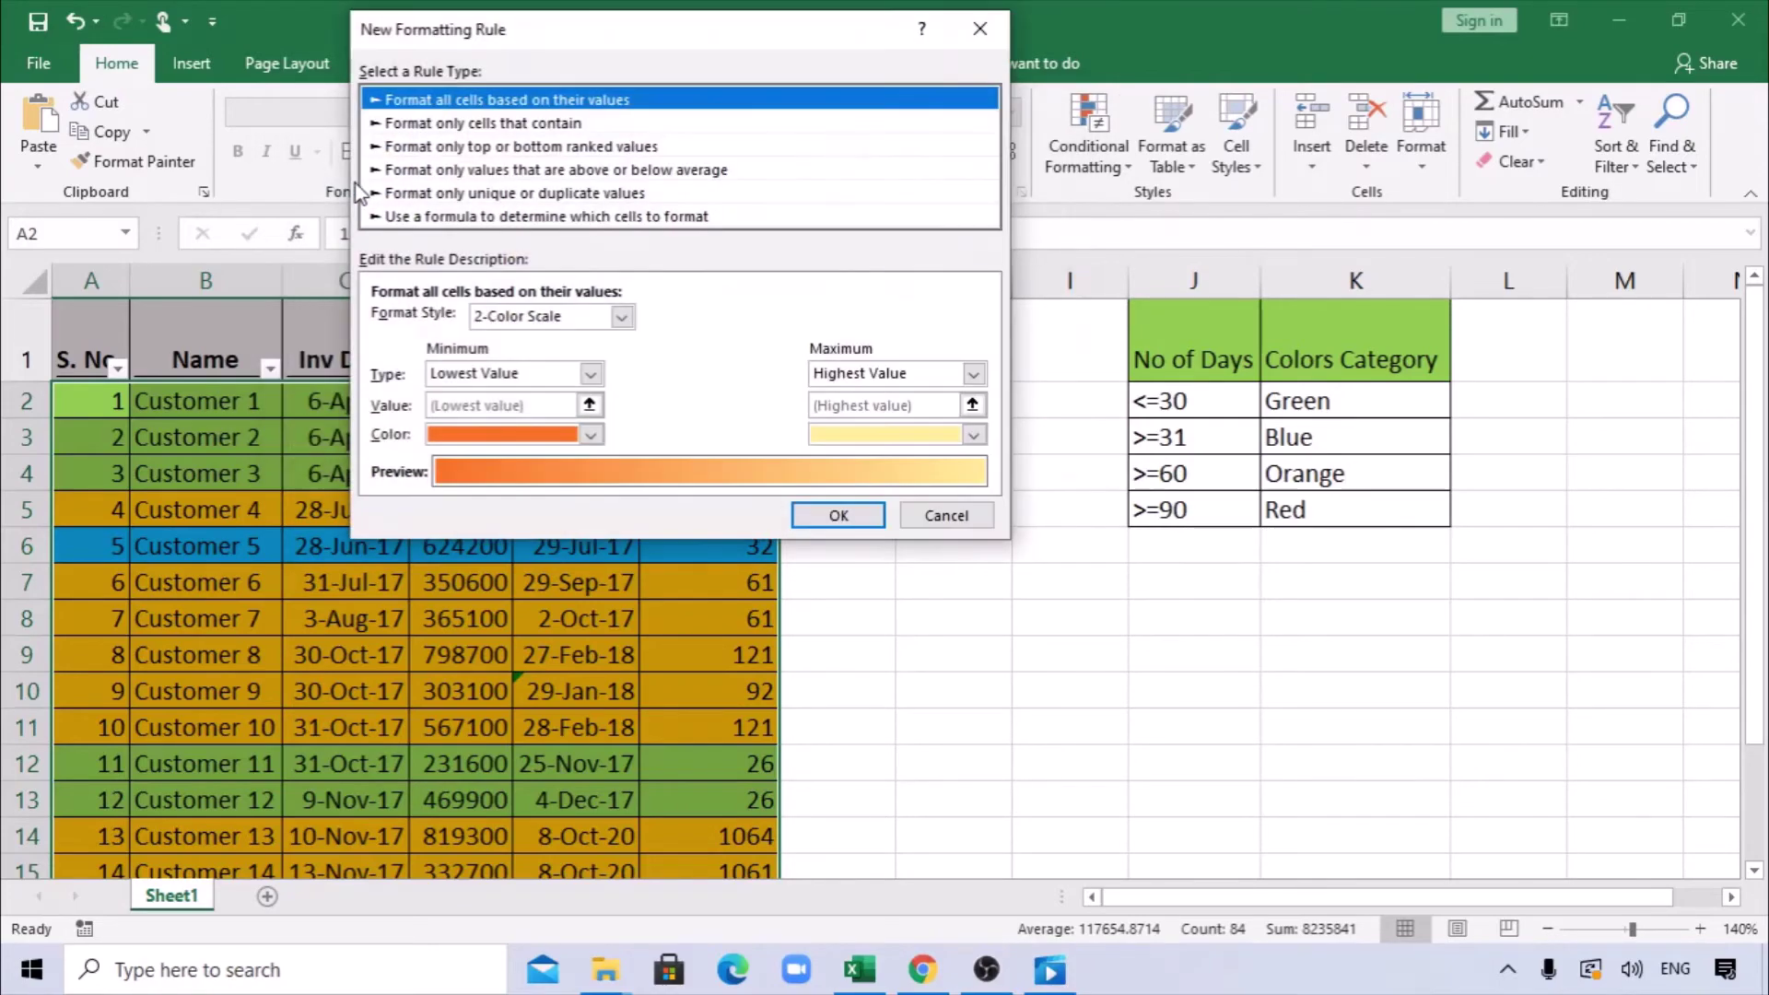
{"action": "left_click", "coordinate": [472, 216]}
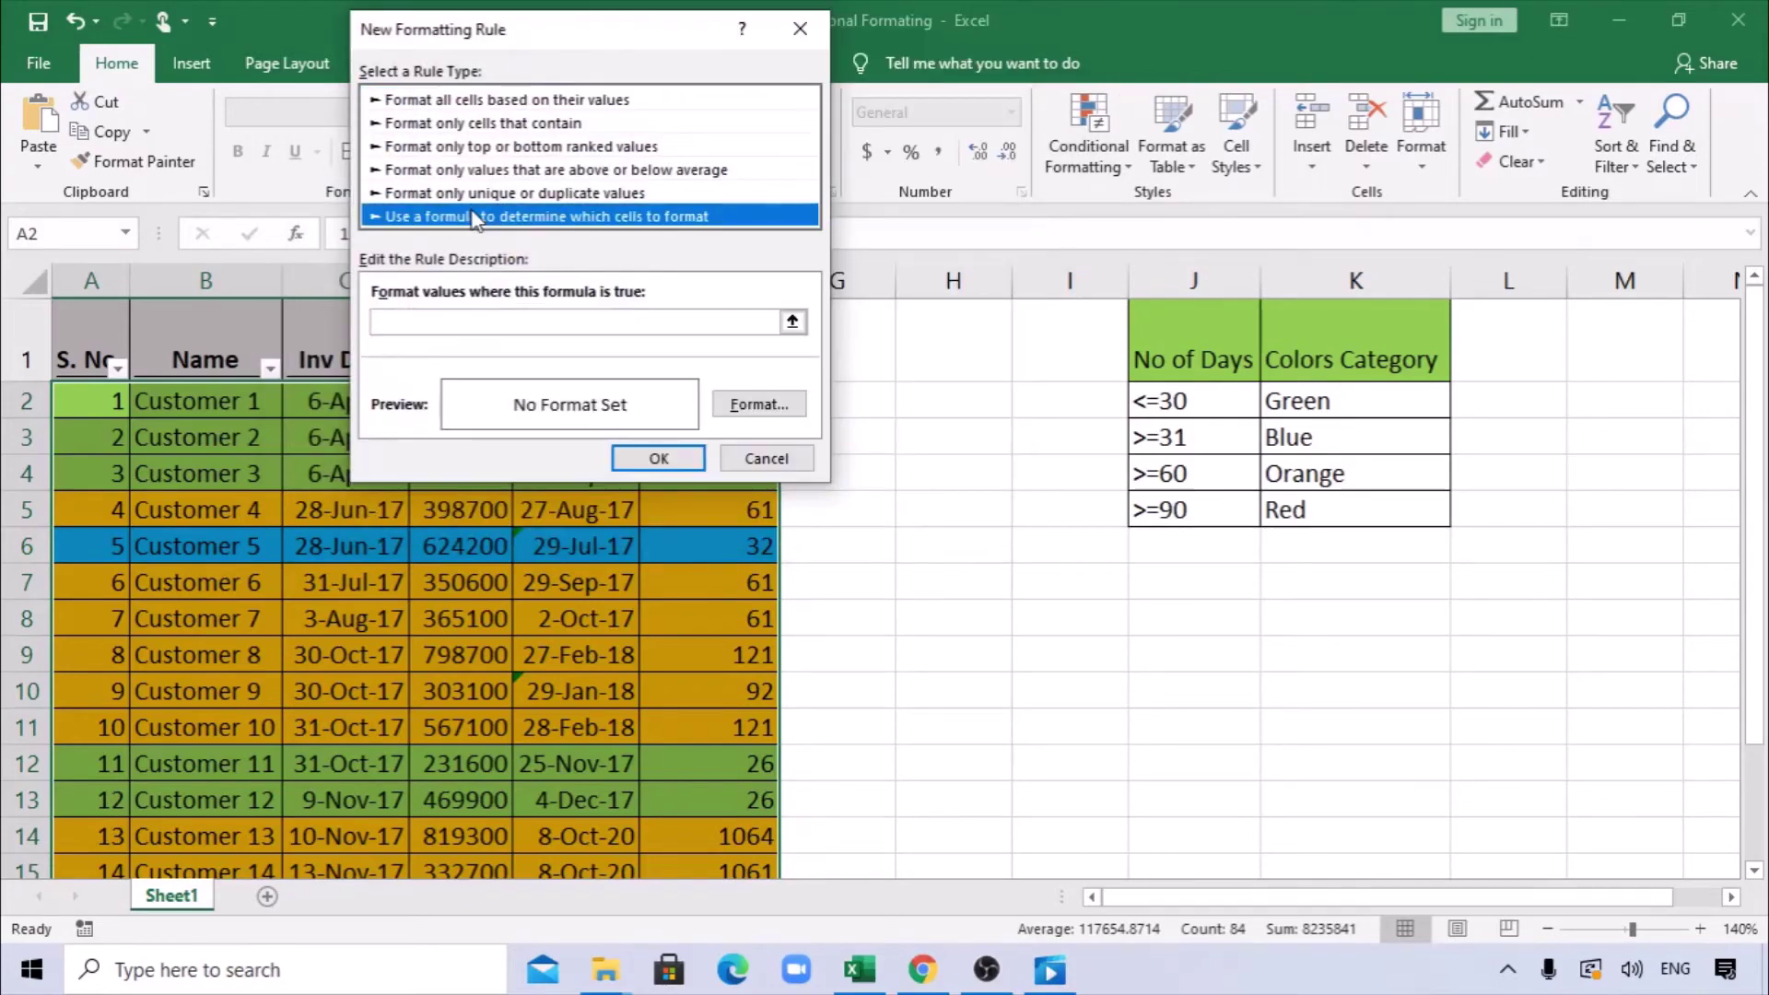
{"action": "left_click", "coordinate": [506, 321]}
{"action": "type", "text": "="}
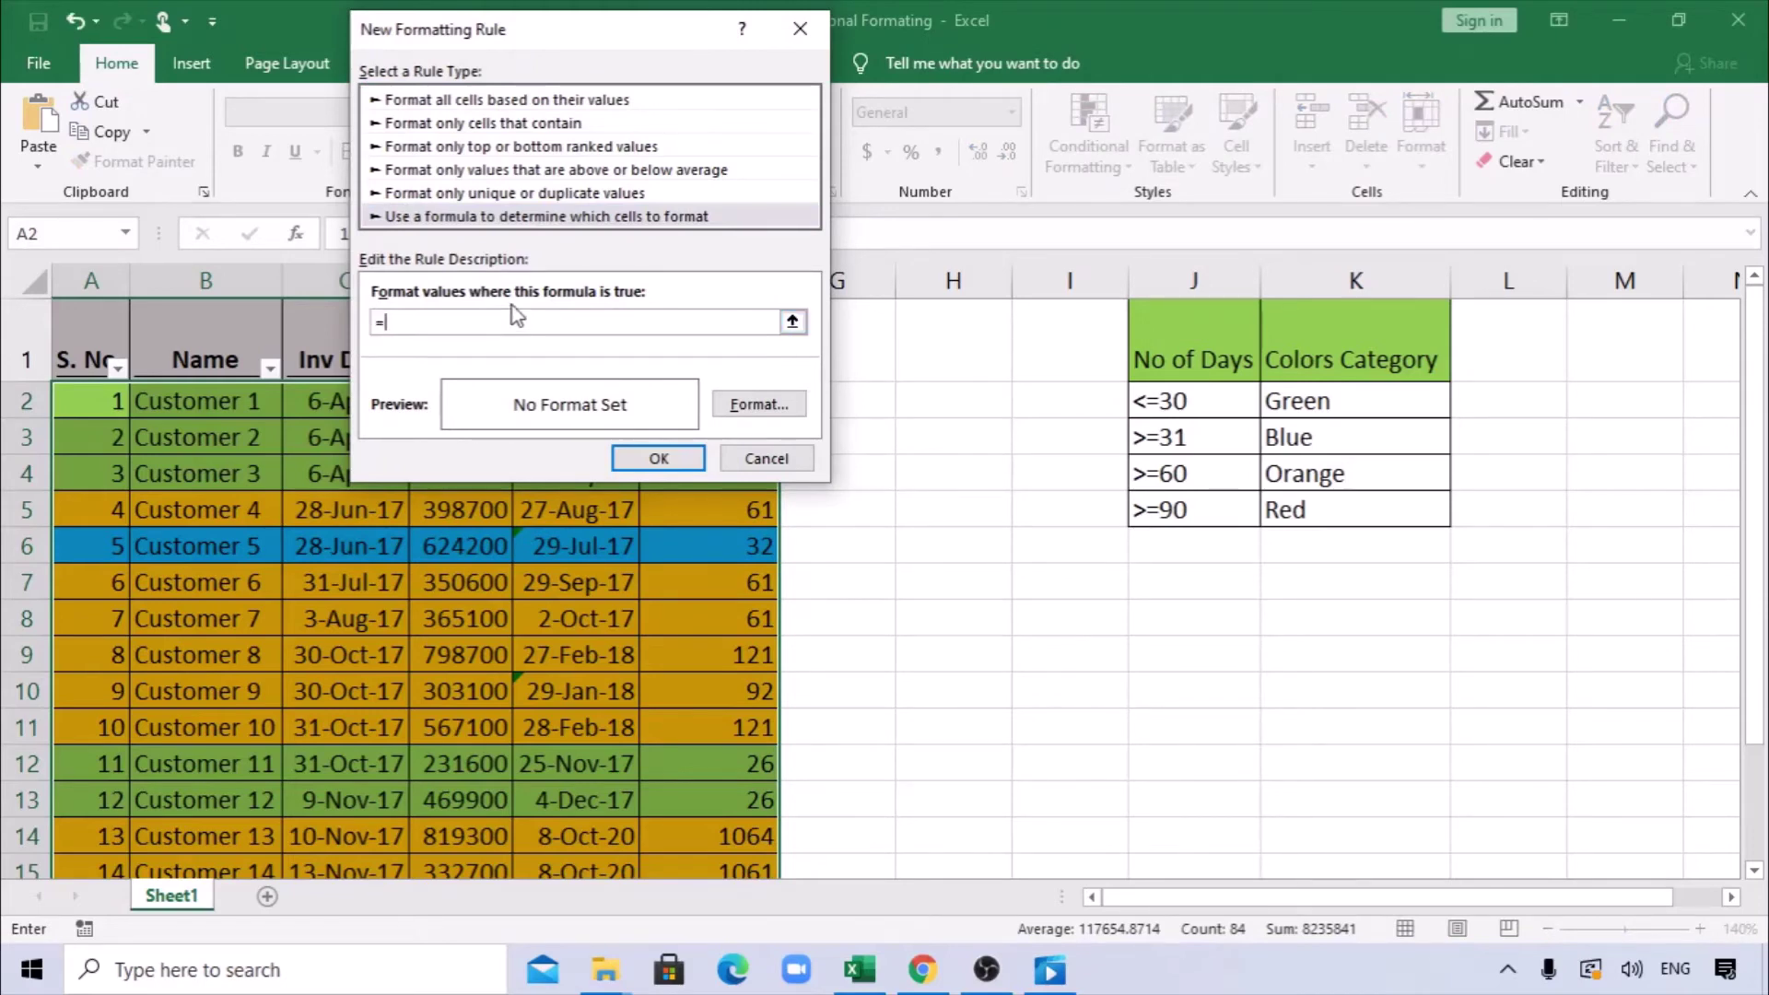
{"action": "type", "text": "$F2>=90"}
- Give the =$F2>=90 rule a red background fill, apply the rules and close the rules manager
{"action": "left_click", "coordinate": [751, 403]}
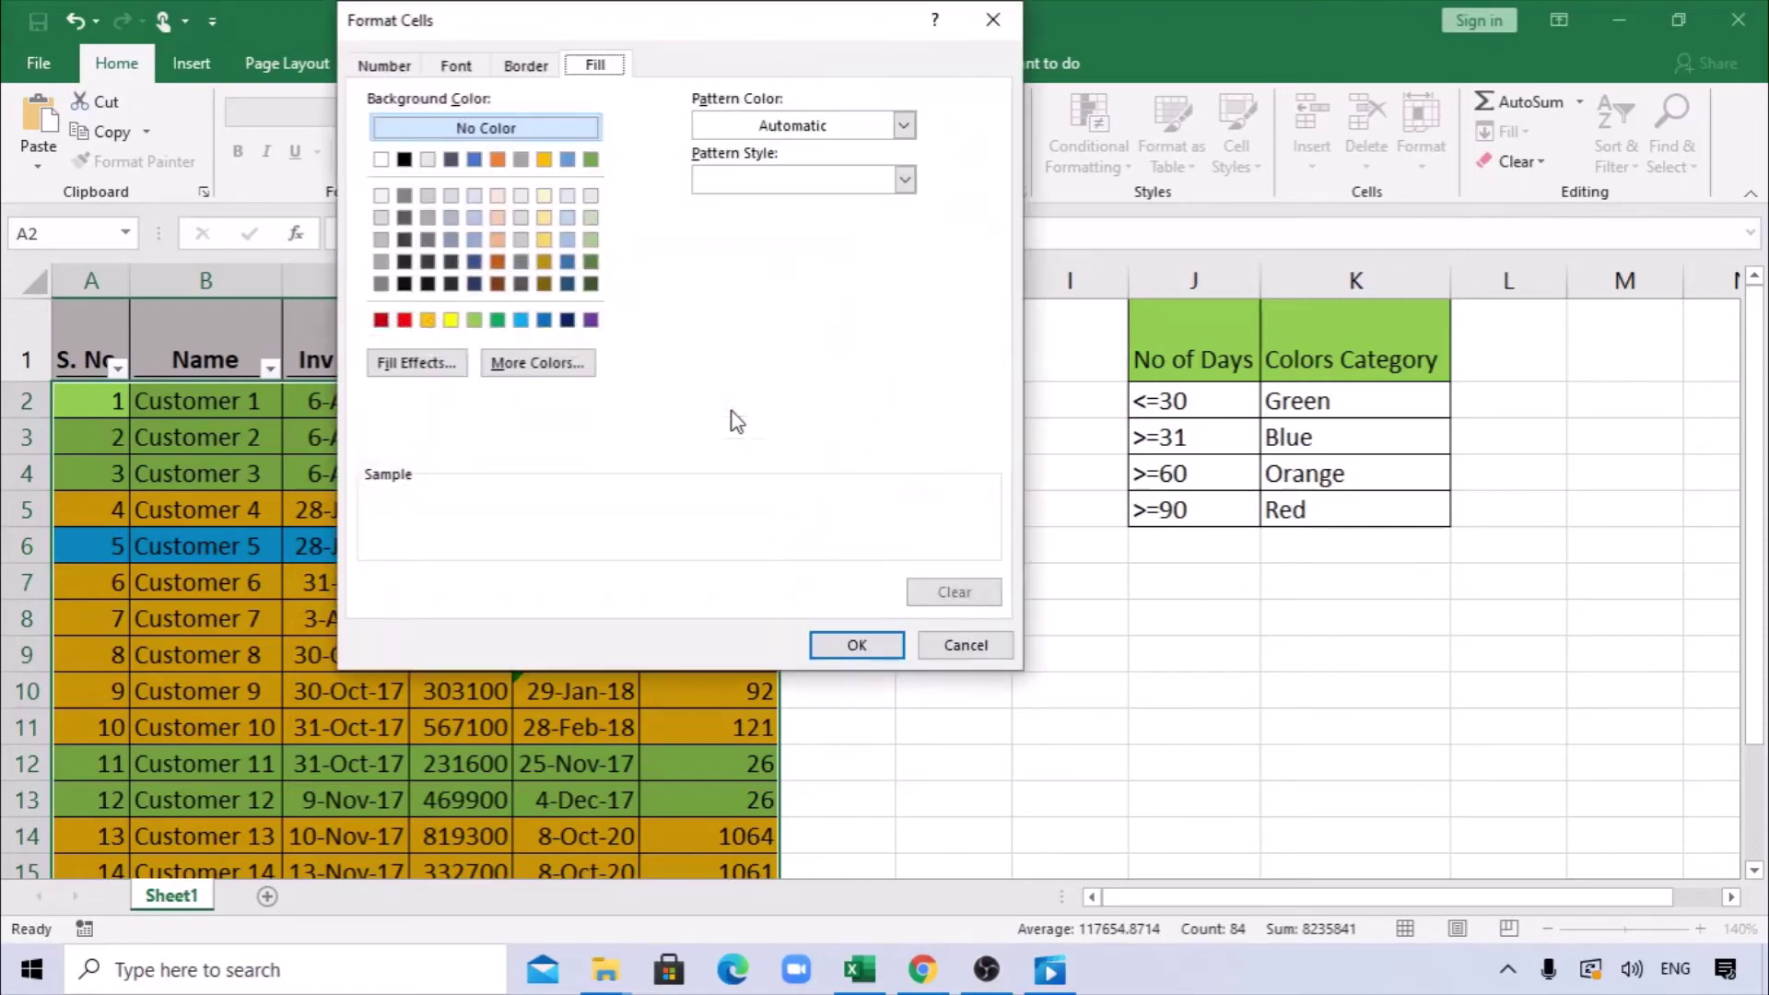
{"action": "left_click", "coordinate": [404, 320]}
{"action": "left_click", "coordinate": [862, 646]}
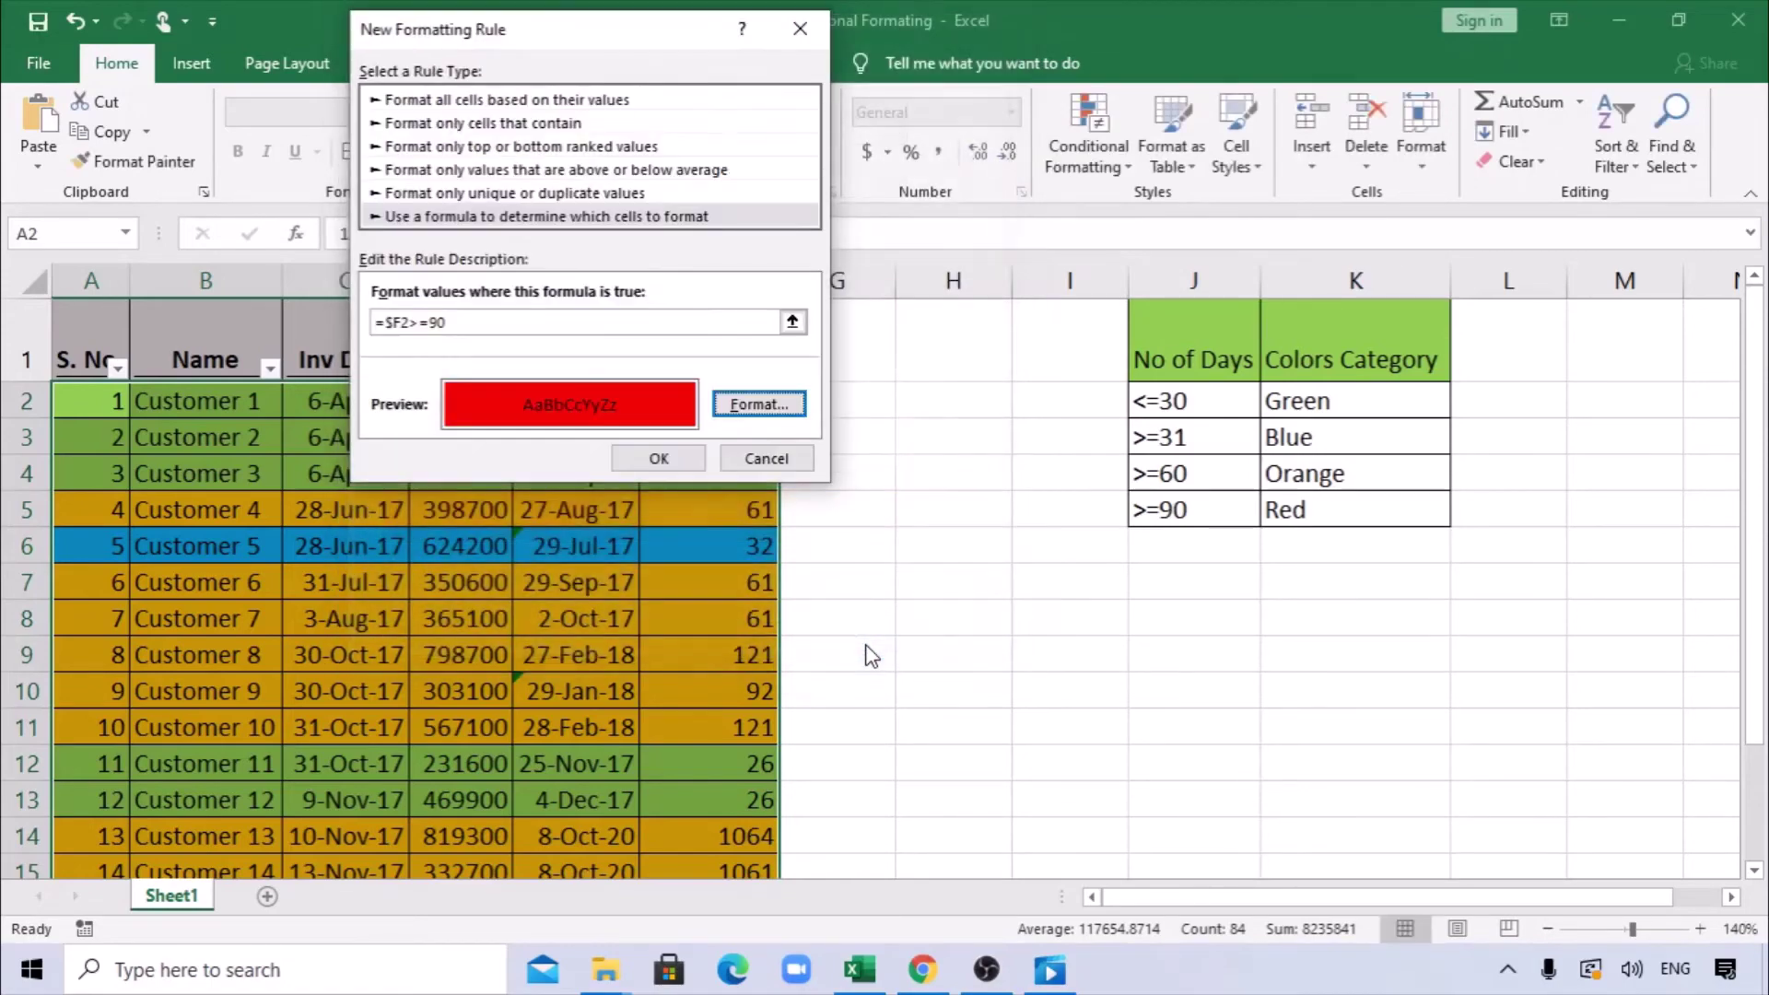
{"action": "left_click", "coordinate": [658, 458]}
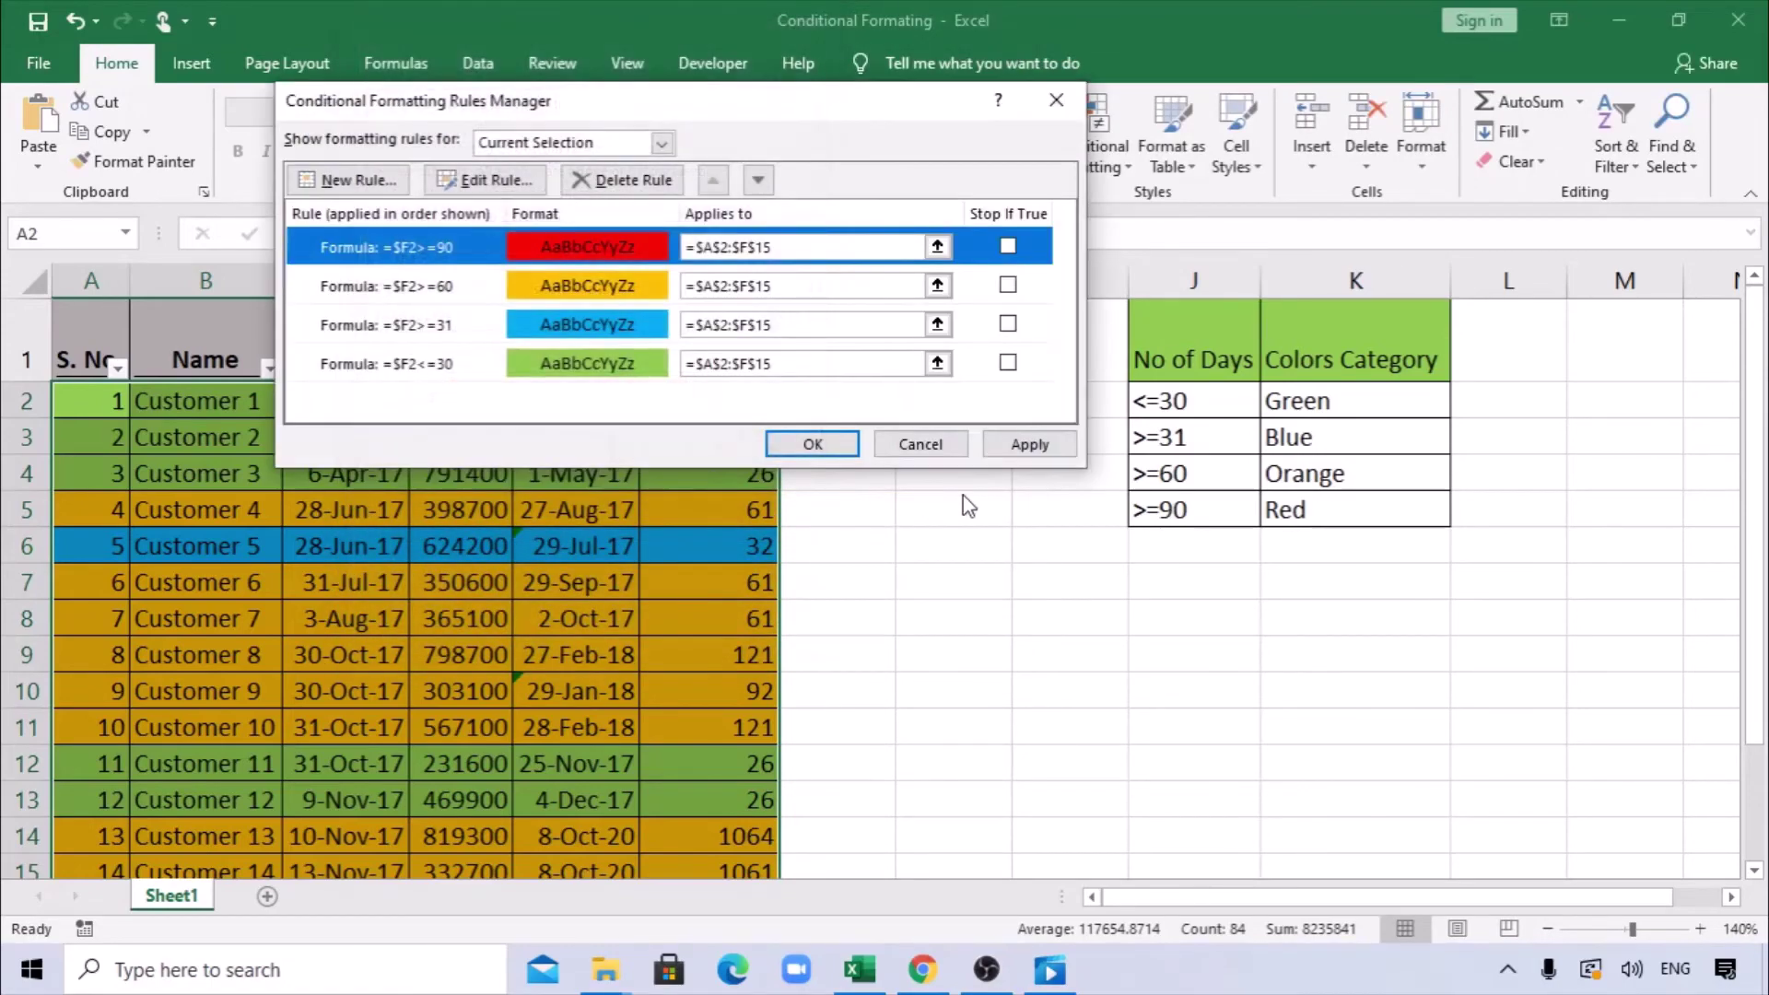
{"action": "left_click", "coordinate": [1027, 448]}
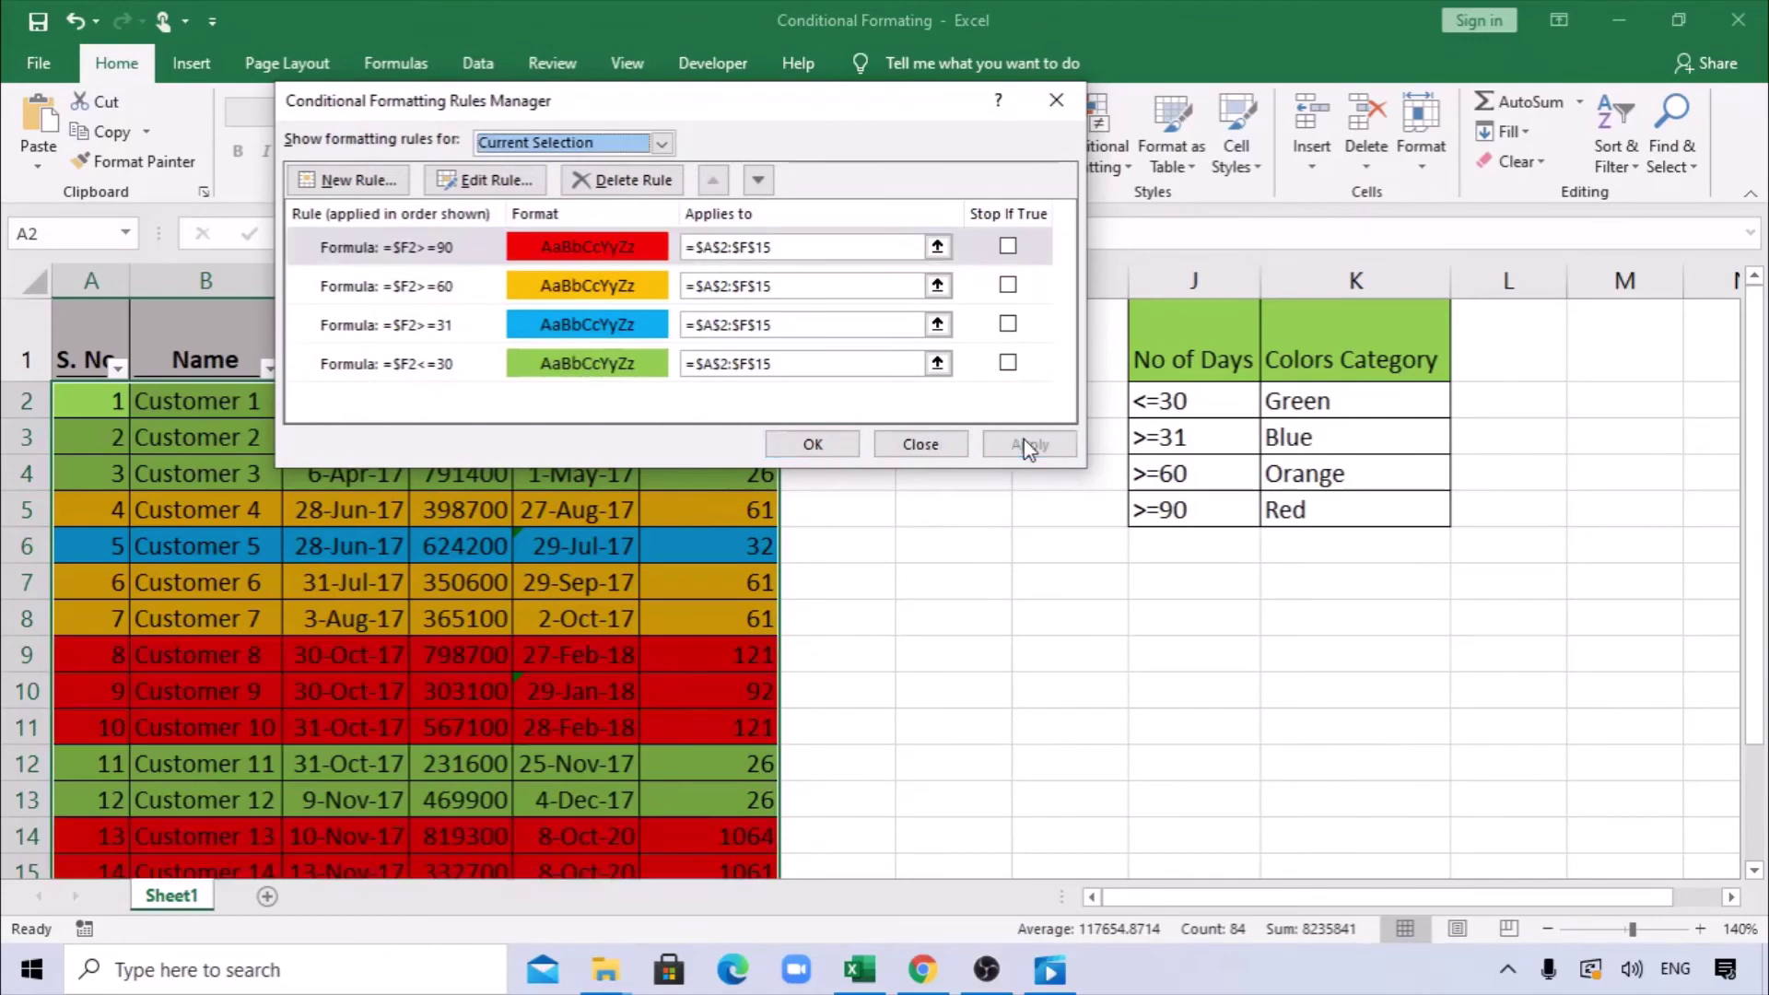
{"action": "left_click", "coordinate": [828, 447]}
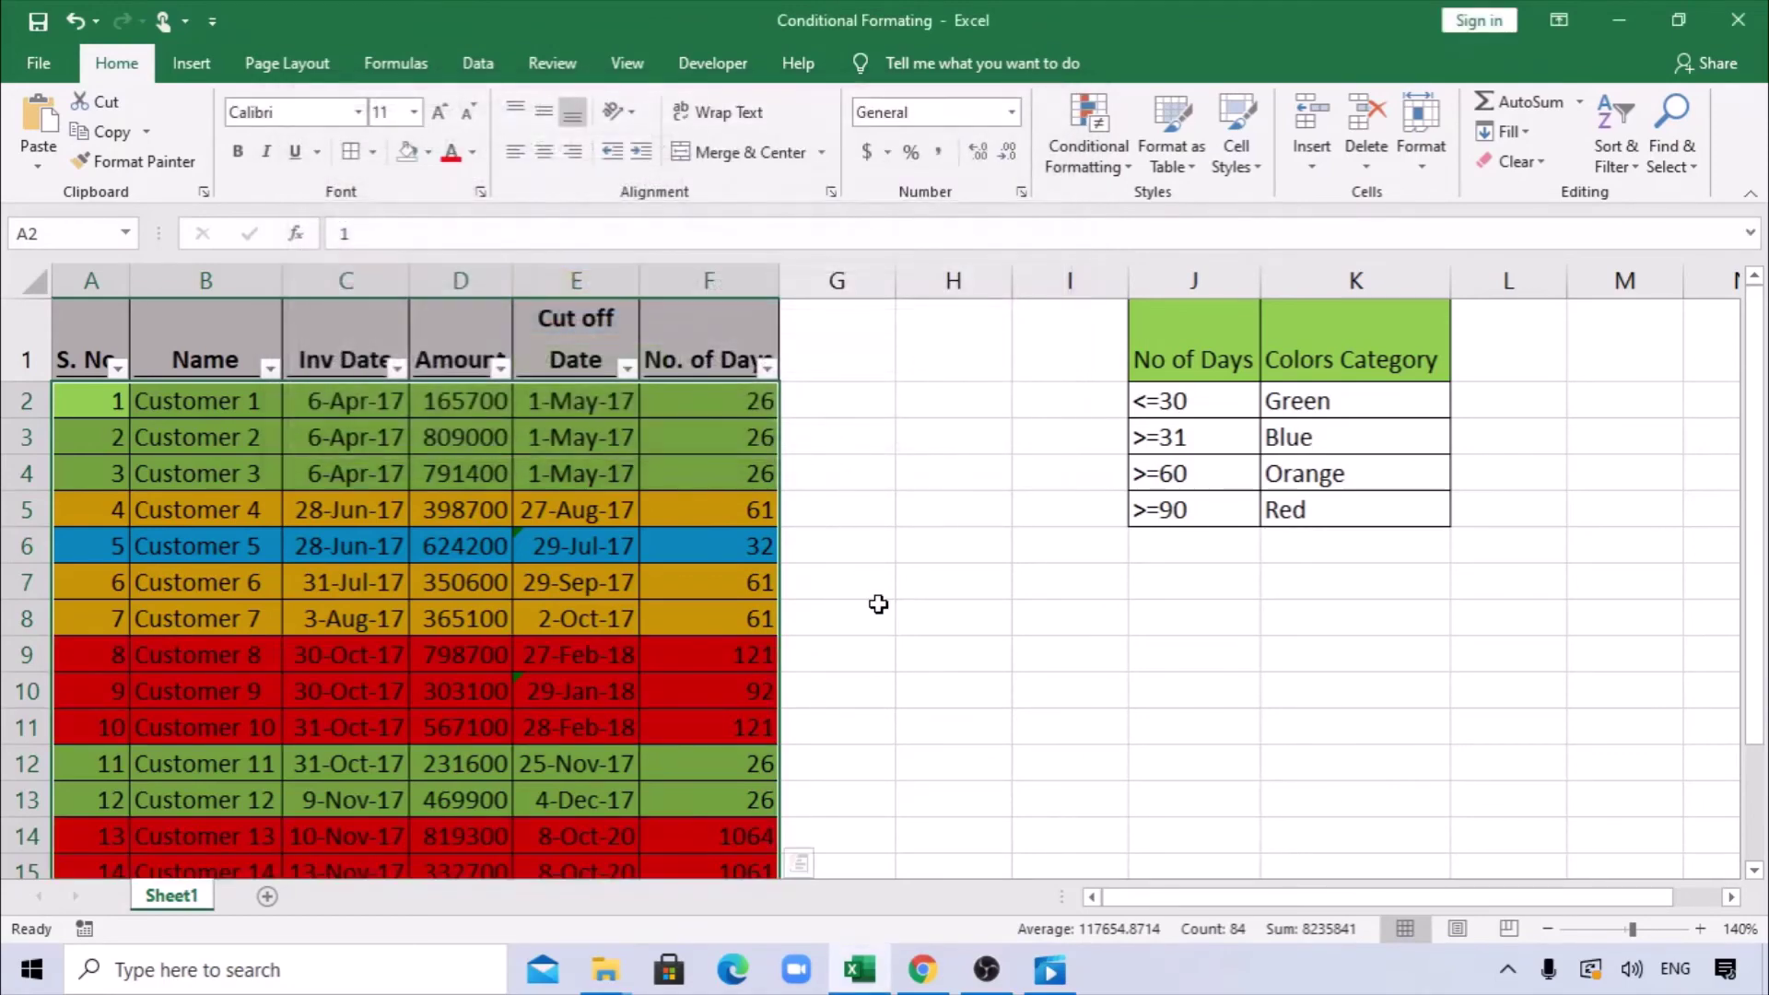
- Test the green threshold by setting Customer 3's No. of Days in F4 to 30
{"action": "left_click", "coordinate": [742, 585]}
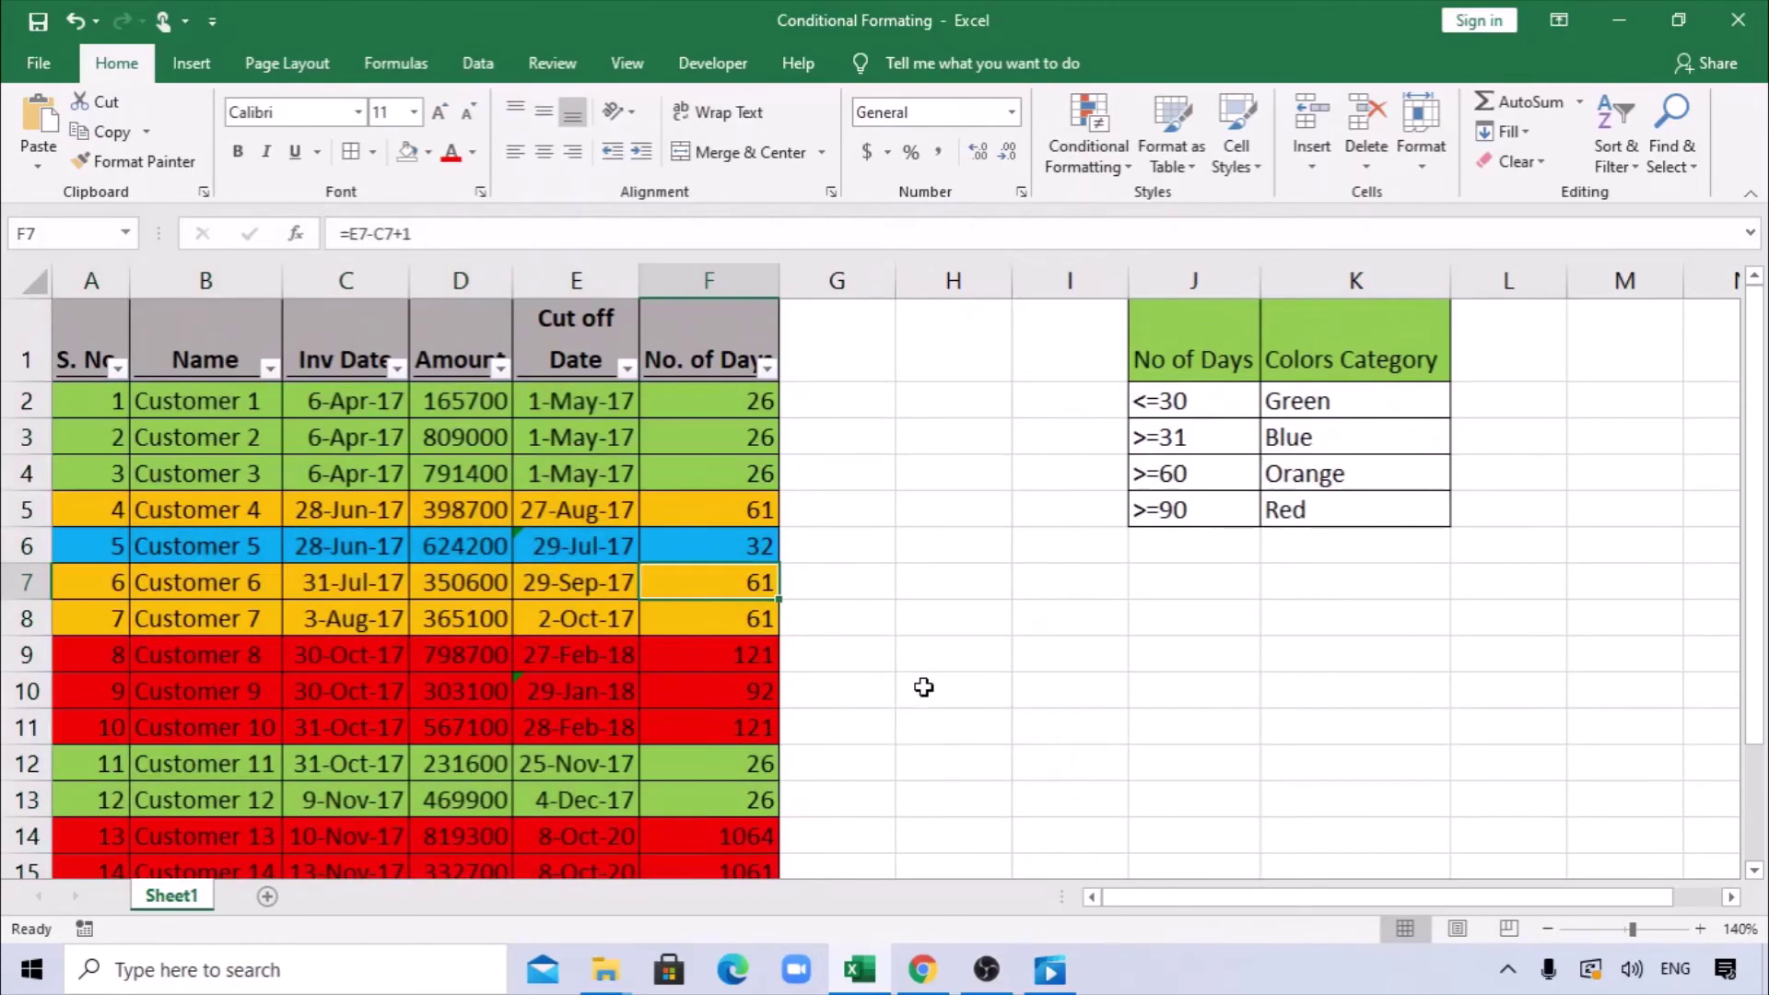
{"action": "left_click", "coordinate": [765, 551]}
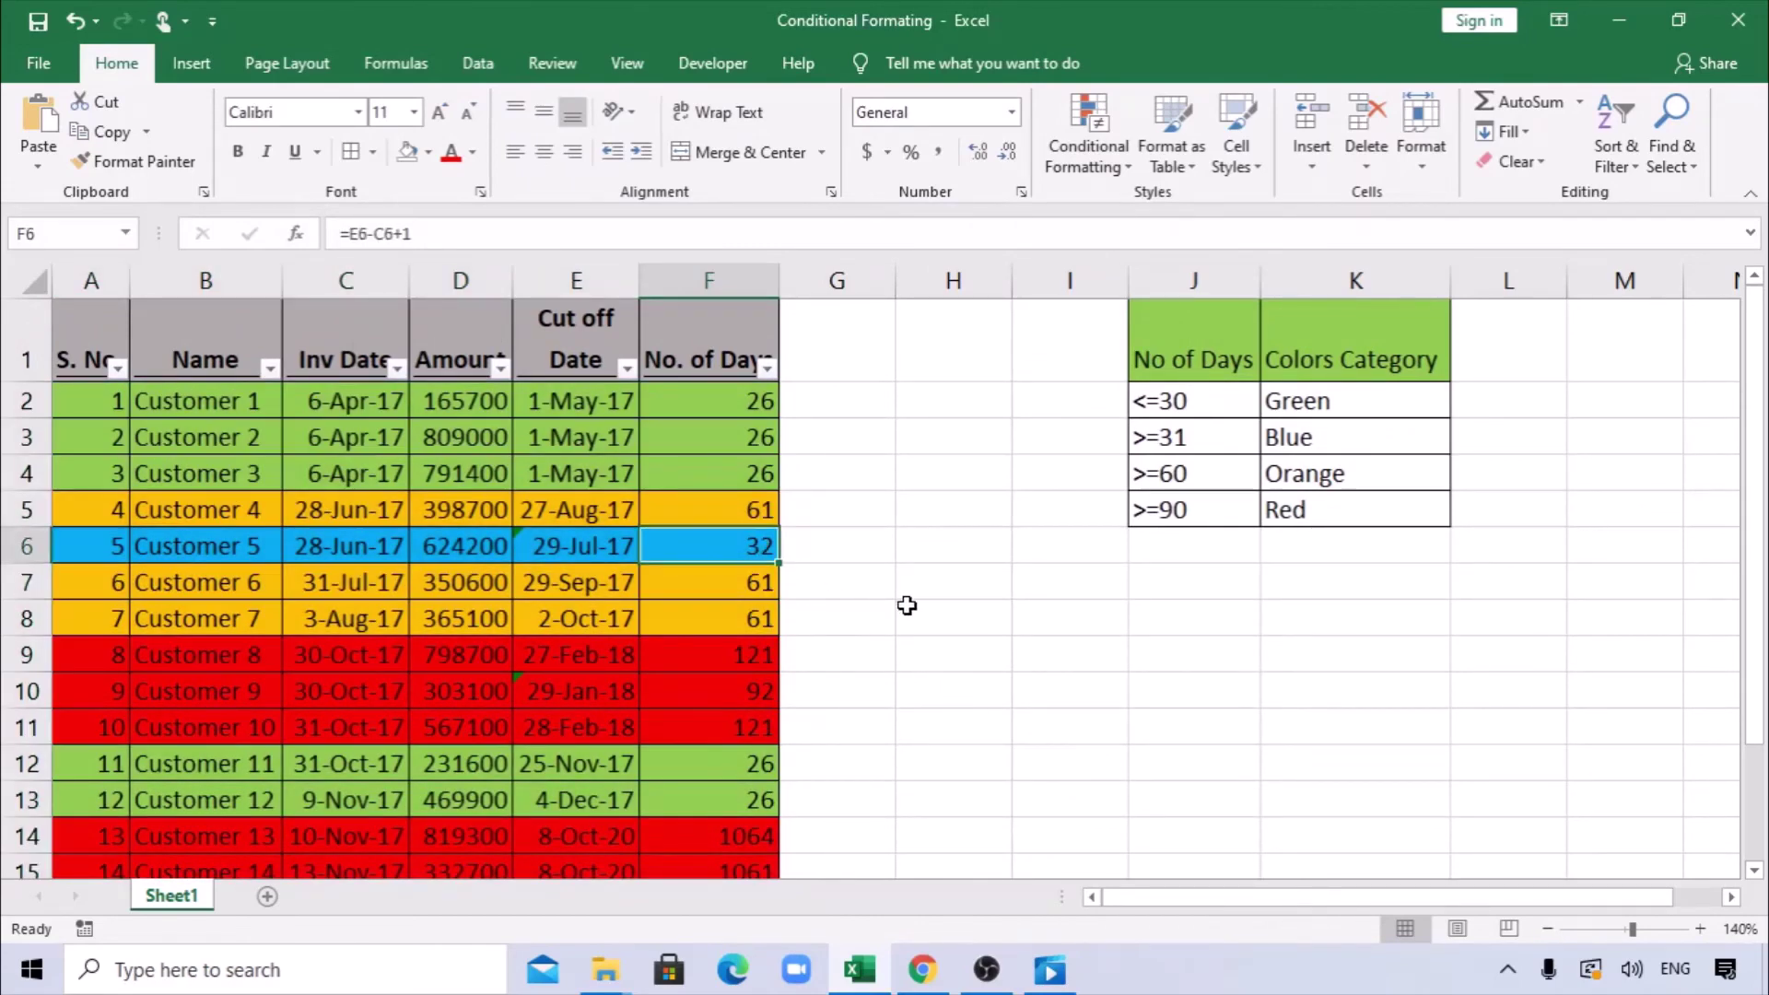
{"action": "left_click", "coordinate": [763, 472]}
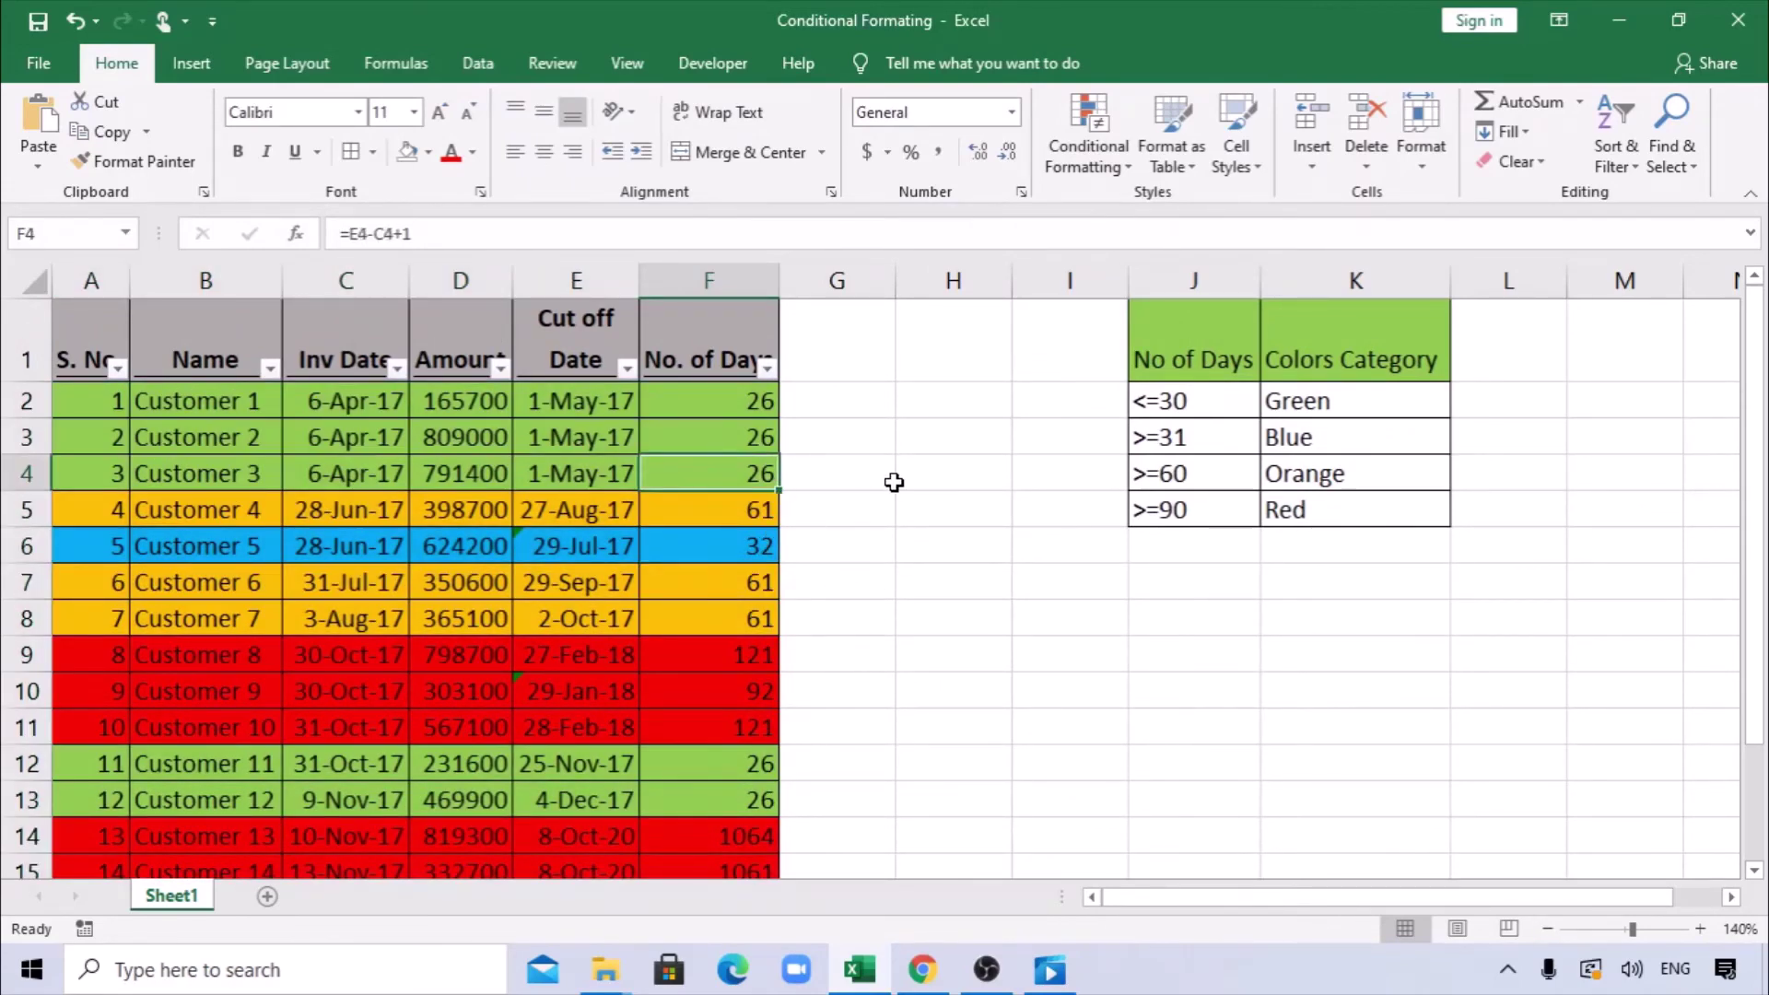
{"action": "type", "text": "30"}
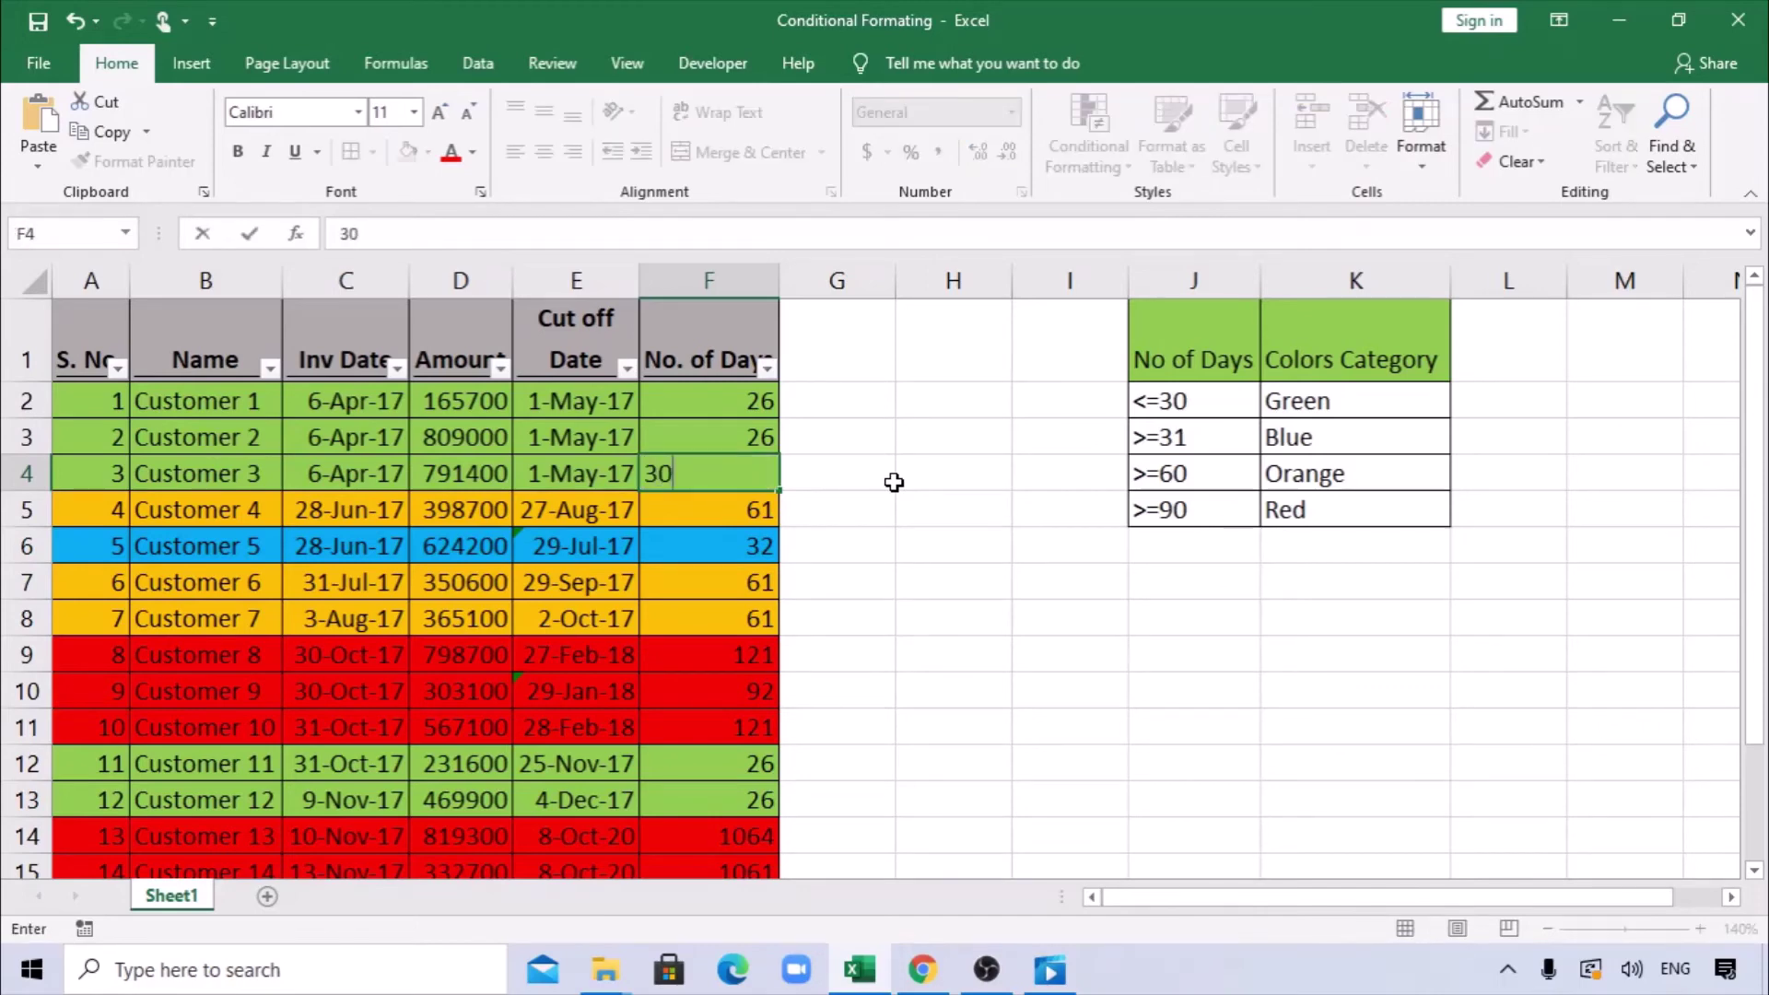
{"action": "key", "text": "Return"}
{"action": "key", "text": "Up"}
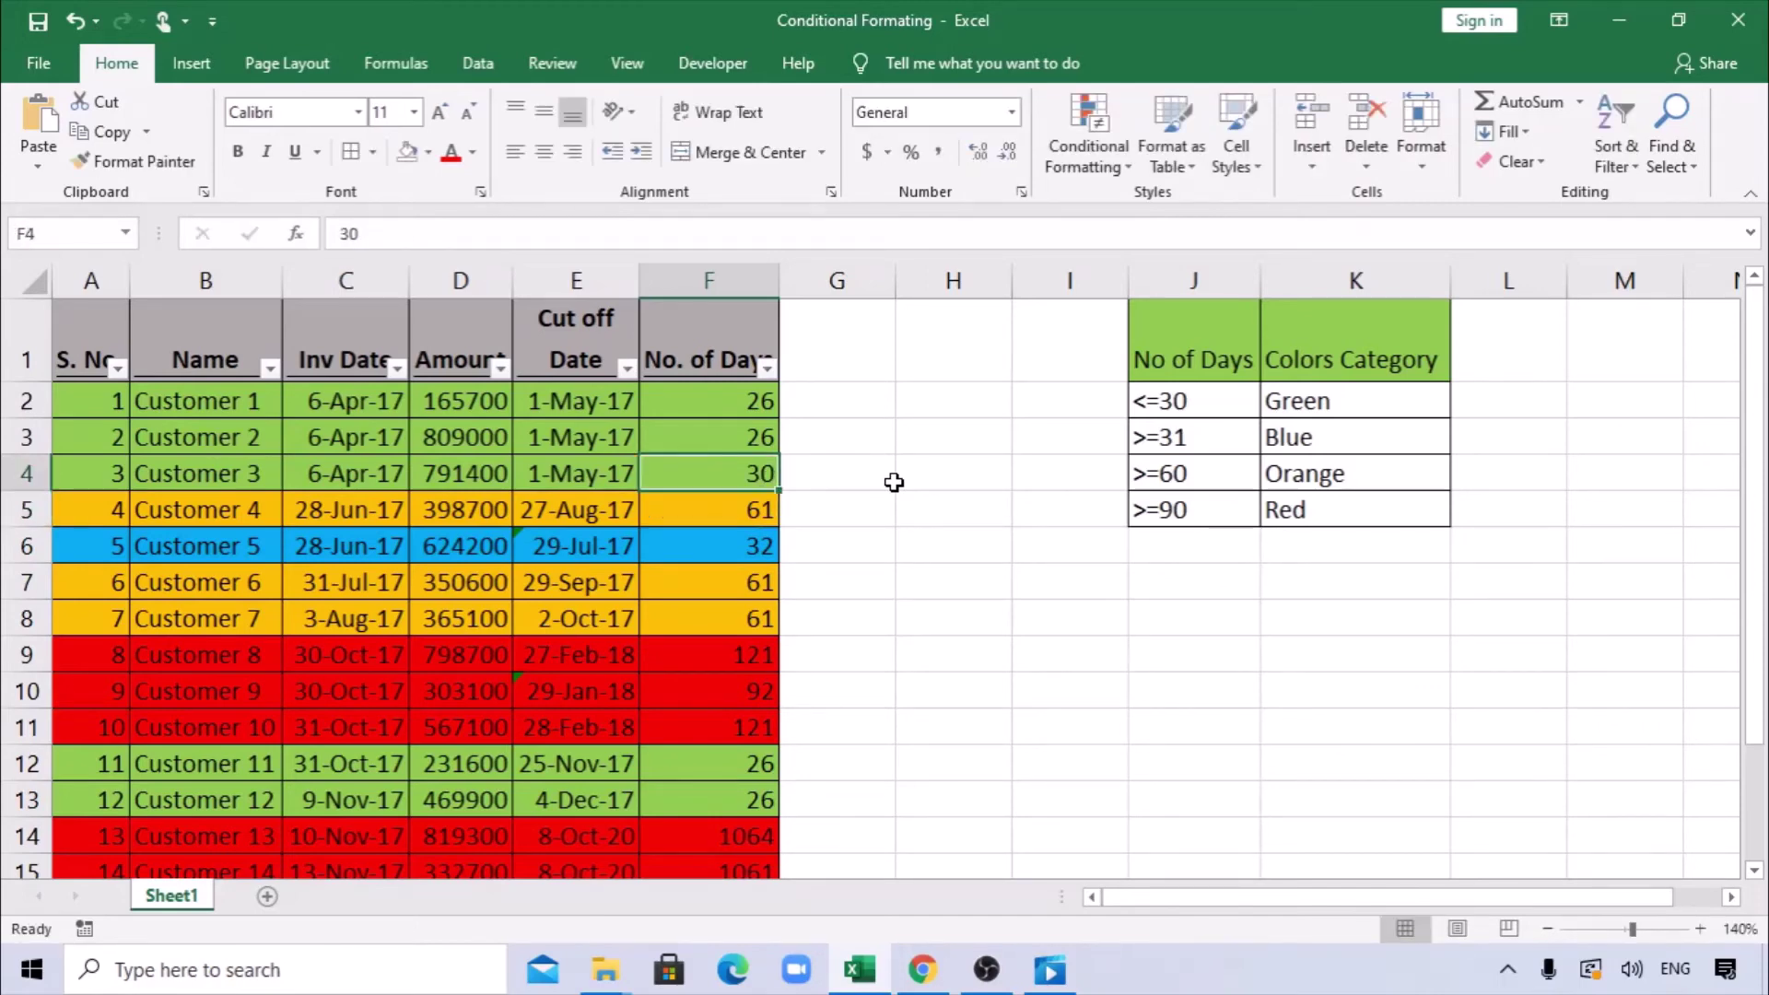
- Test the blue threshold by setting Customer 3's No. of Days in F4 to 31
{"action": "type", "text": "31"}
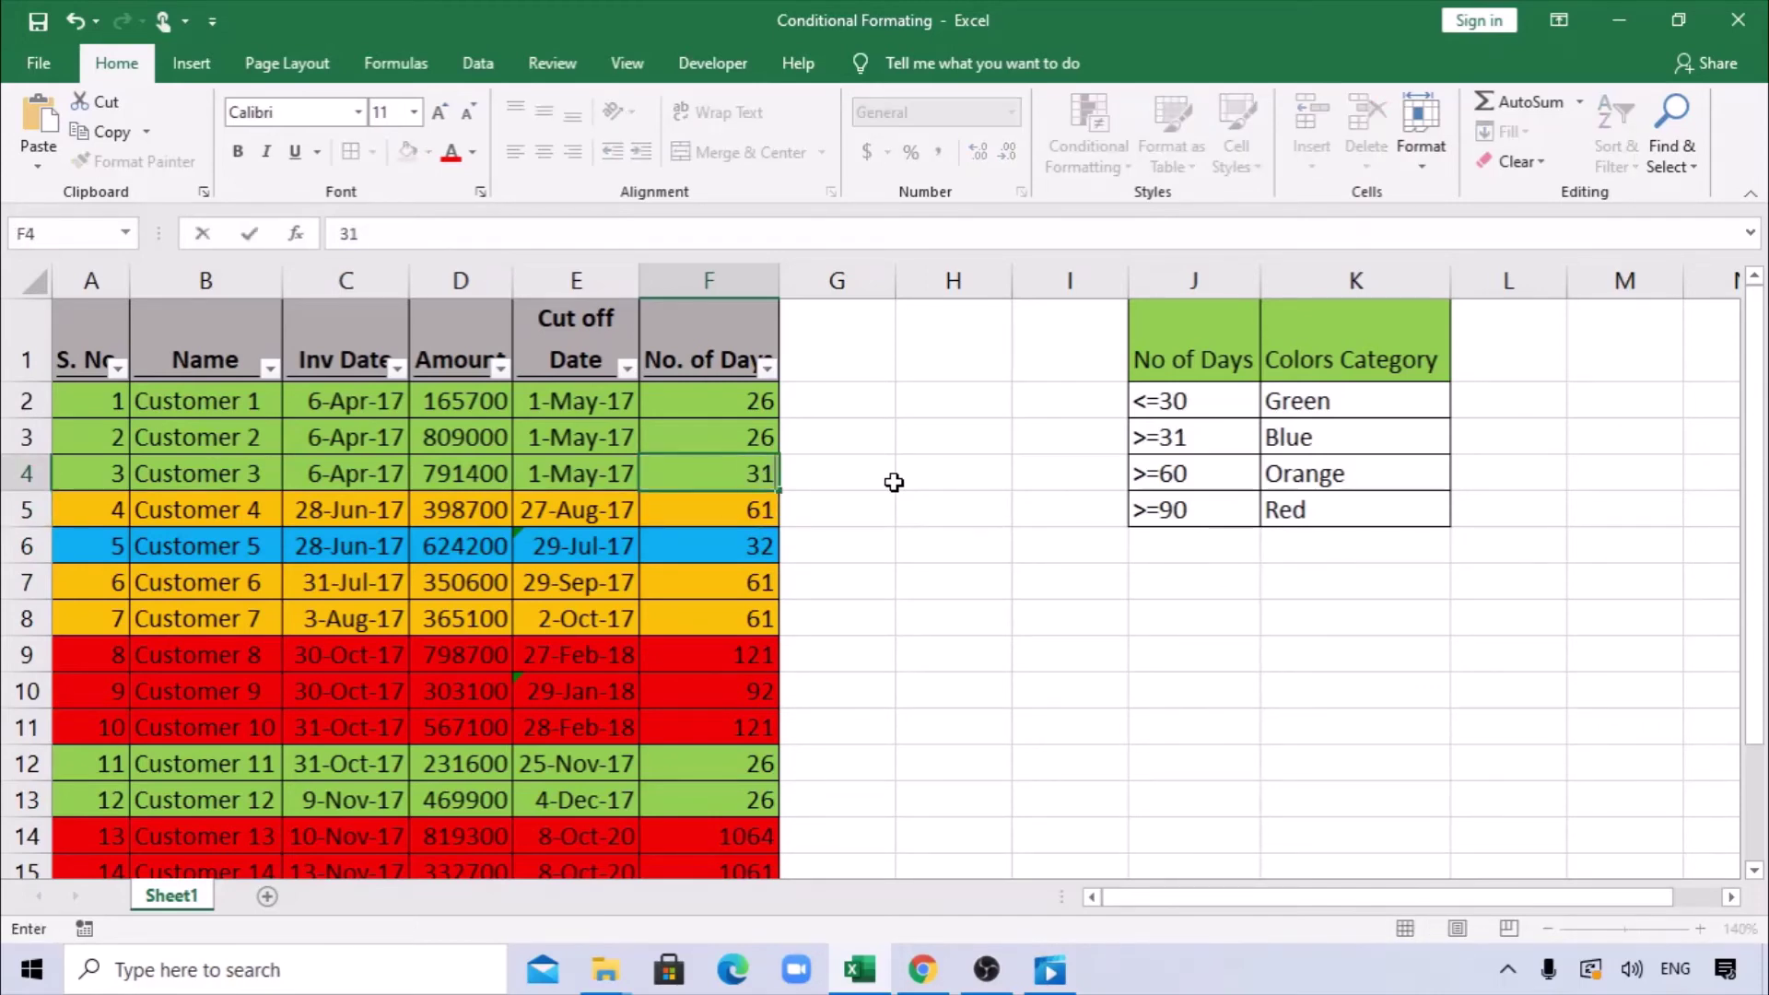
{"action": "key", "text": "Return"}
{"action": "key", "text": "Up"}
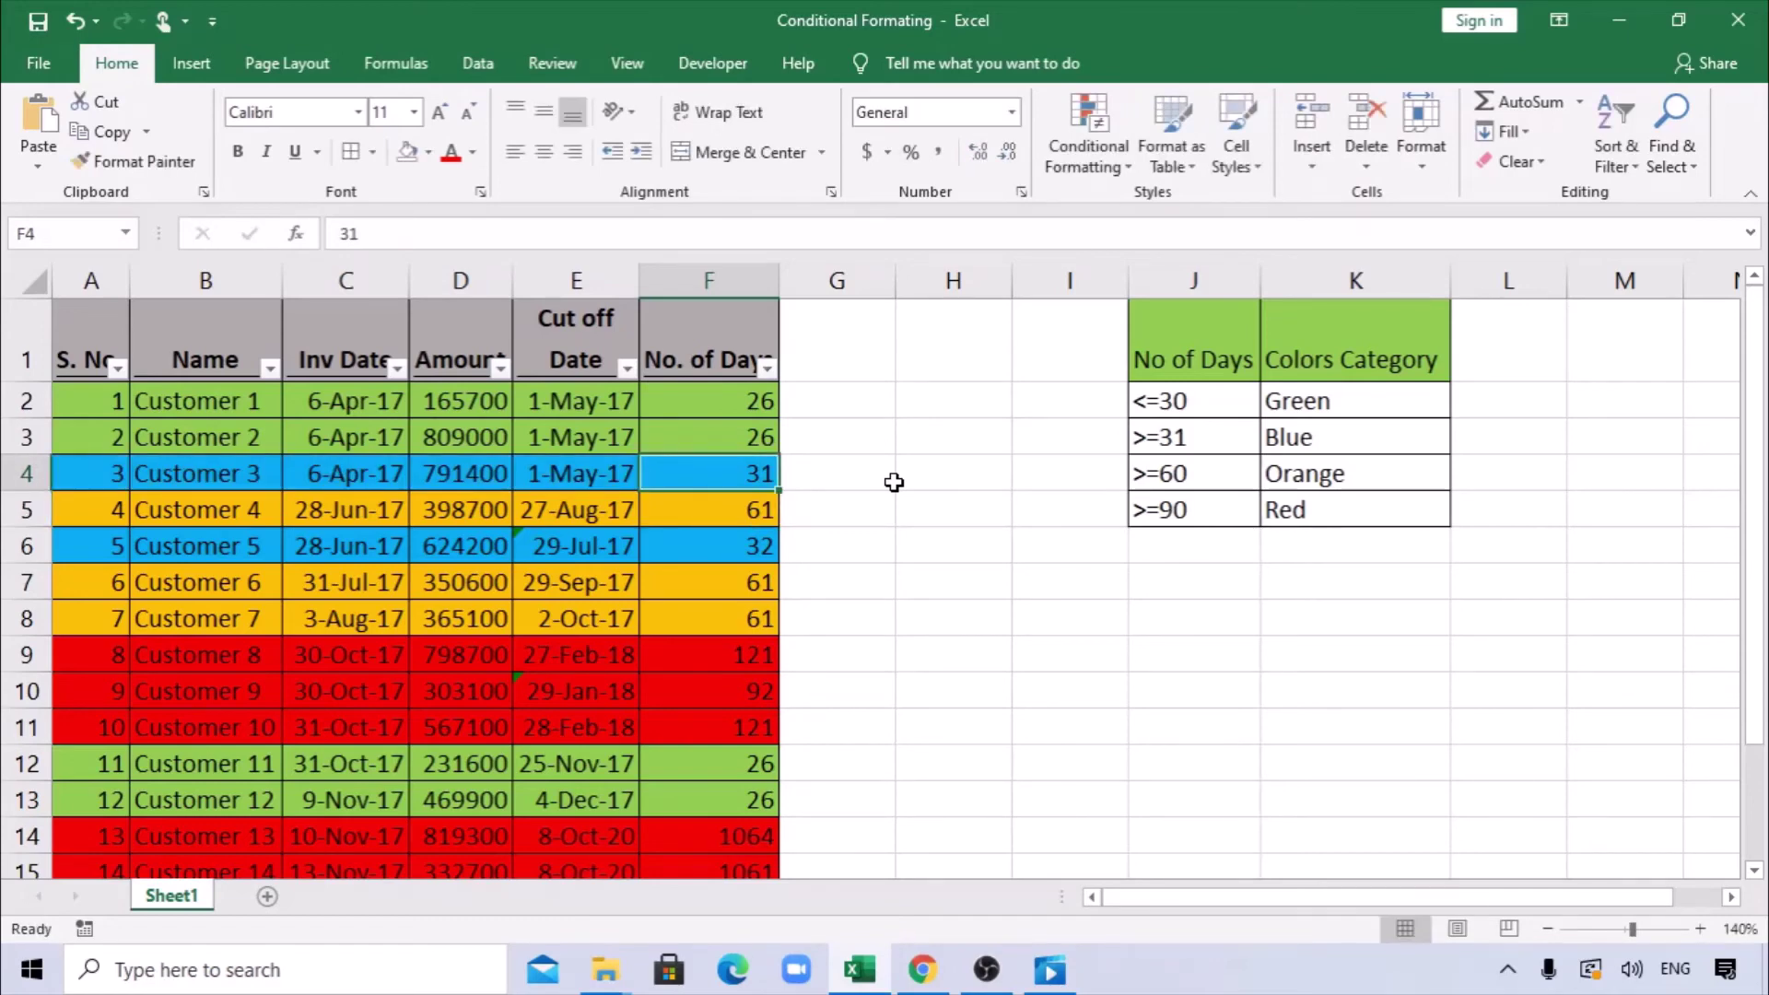
- Undo the two test entries in Customer 3's No. of Days cell and check its formula and the row colors
{"action": "key", "text": "ctrl+z"}
{"action": "key", "text": "ctrl+z"}
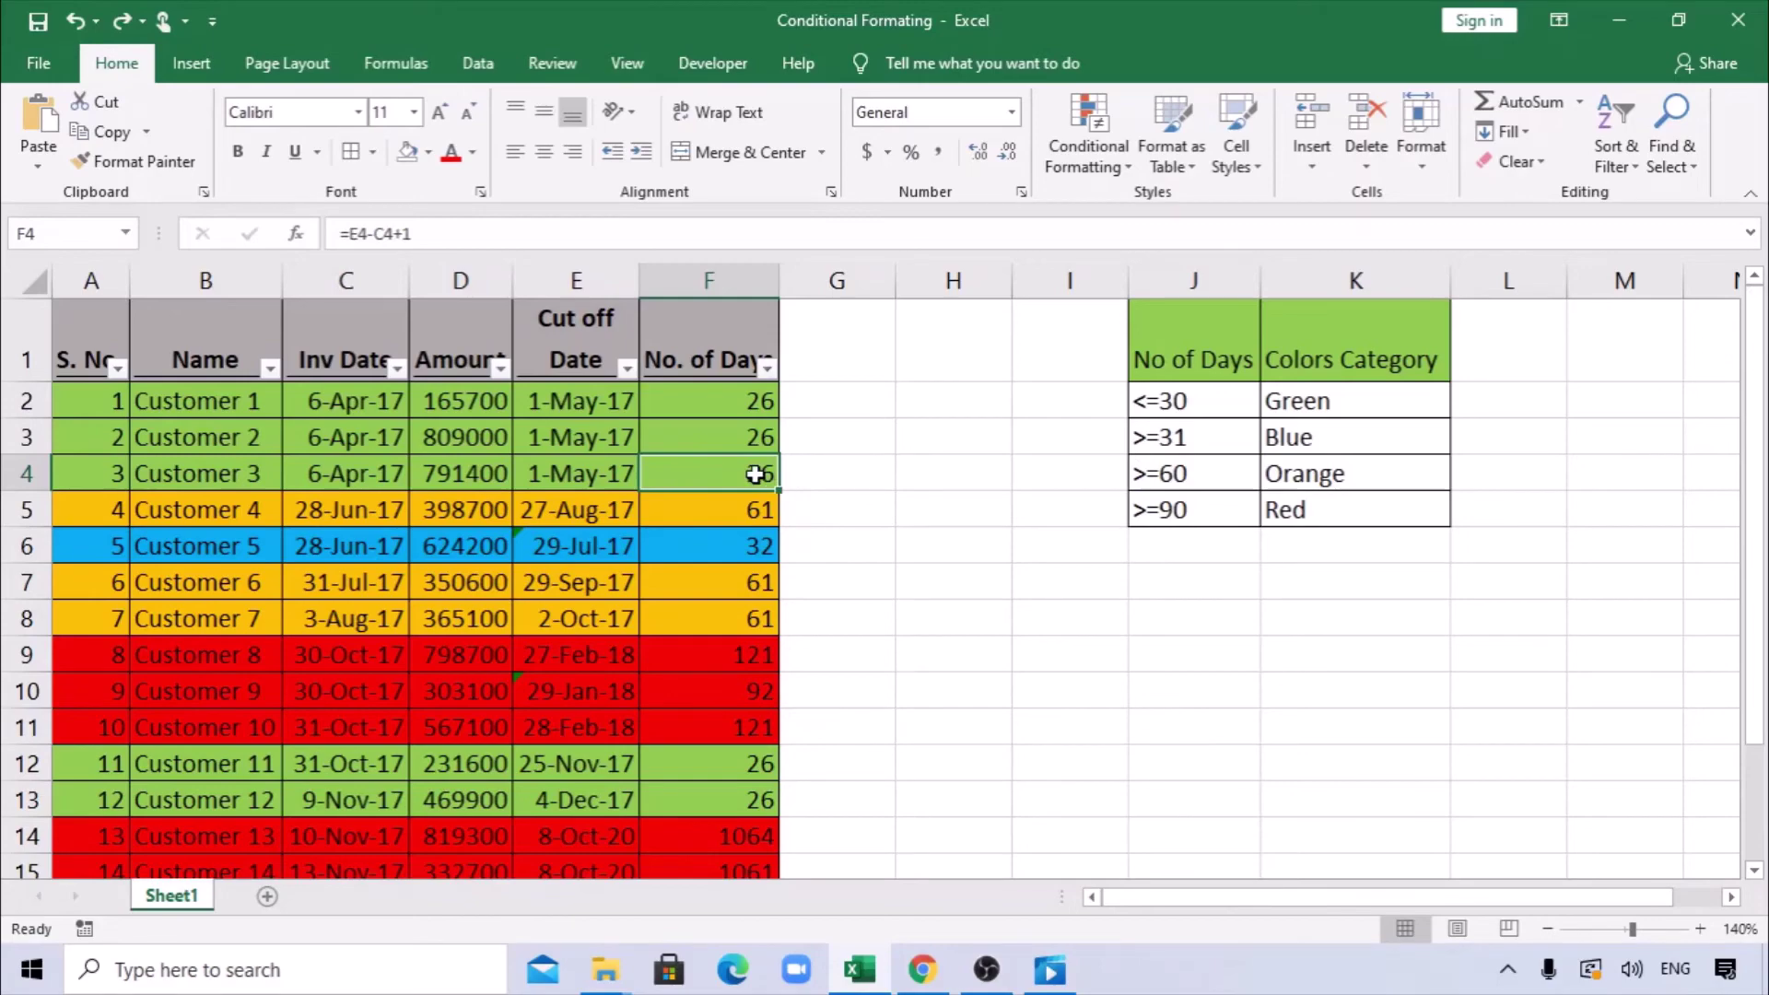
{"action": "double_click", "coordinate": [762, 473]}
{"action": "key", "text": "Escape"}
{"action": "scroll", "coordinate": [834, 505], "scroll_direction": "down", "scroll_amount": 1}
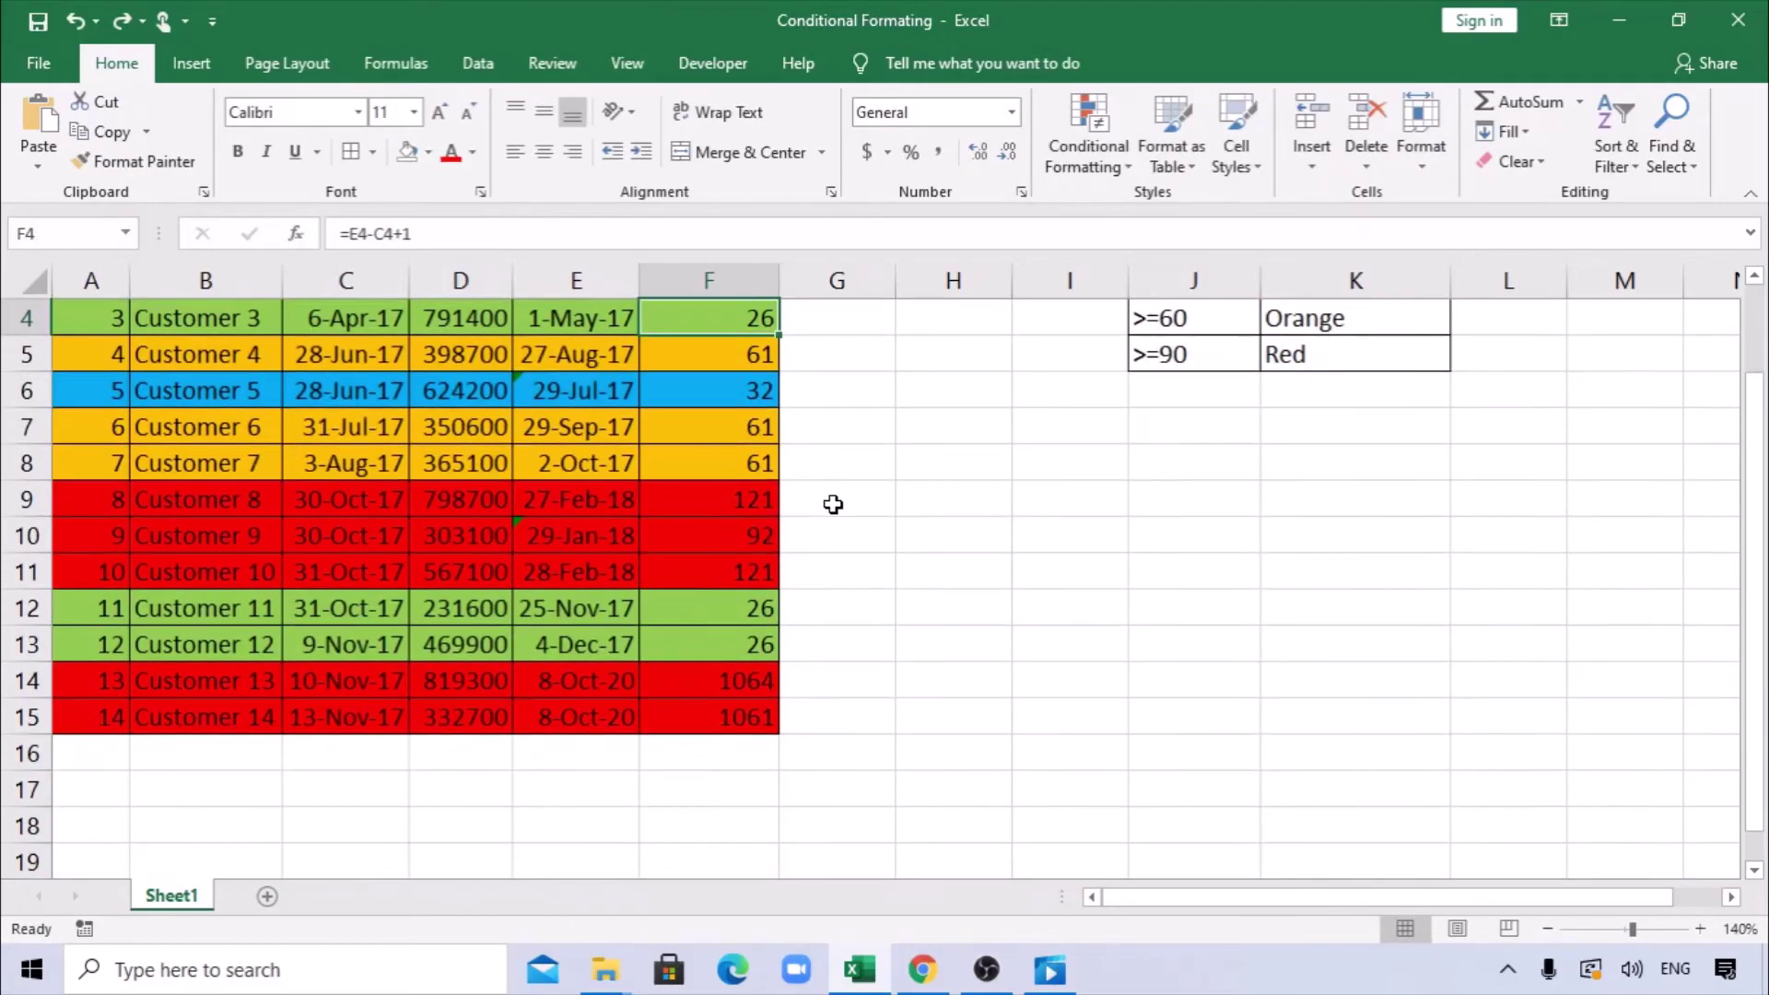
{"action": "scroll", "coordinate": [834, 502], "scroll_direction": "up", "scroll_amount": 1}
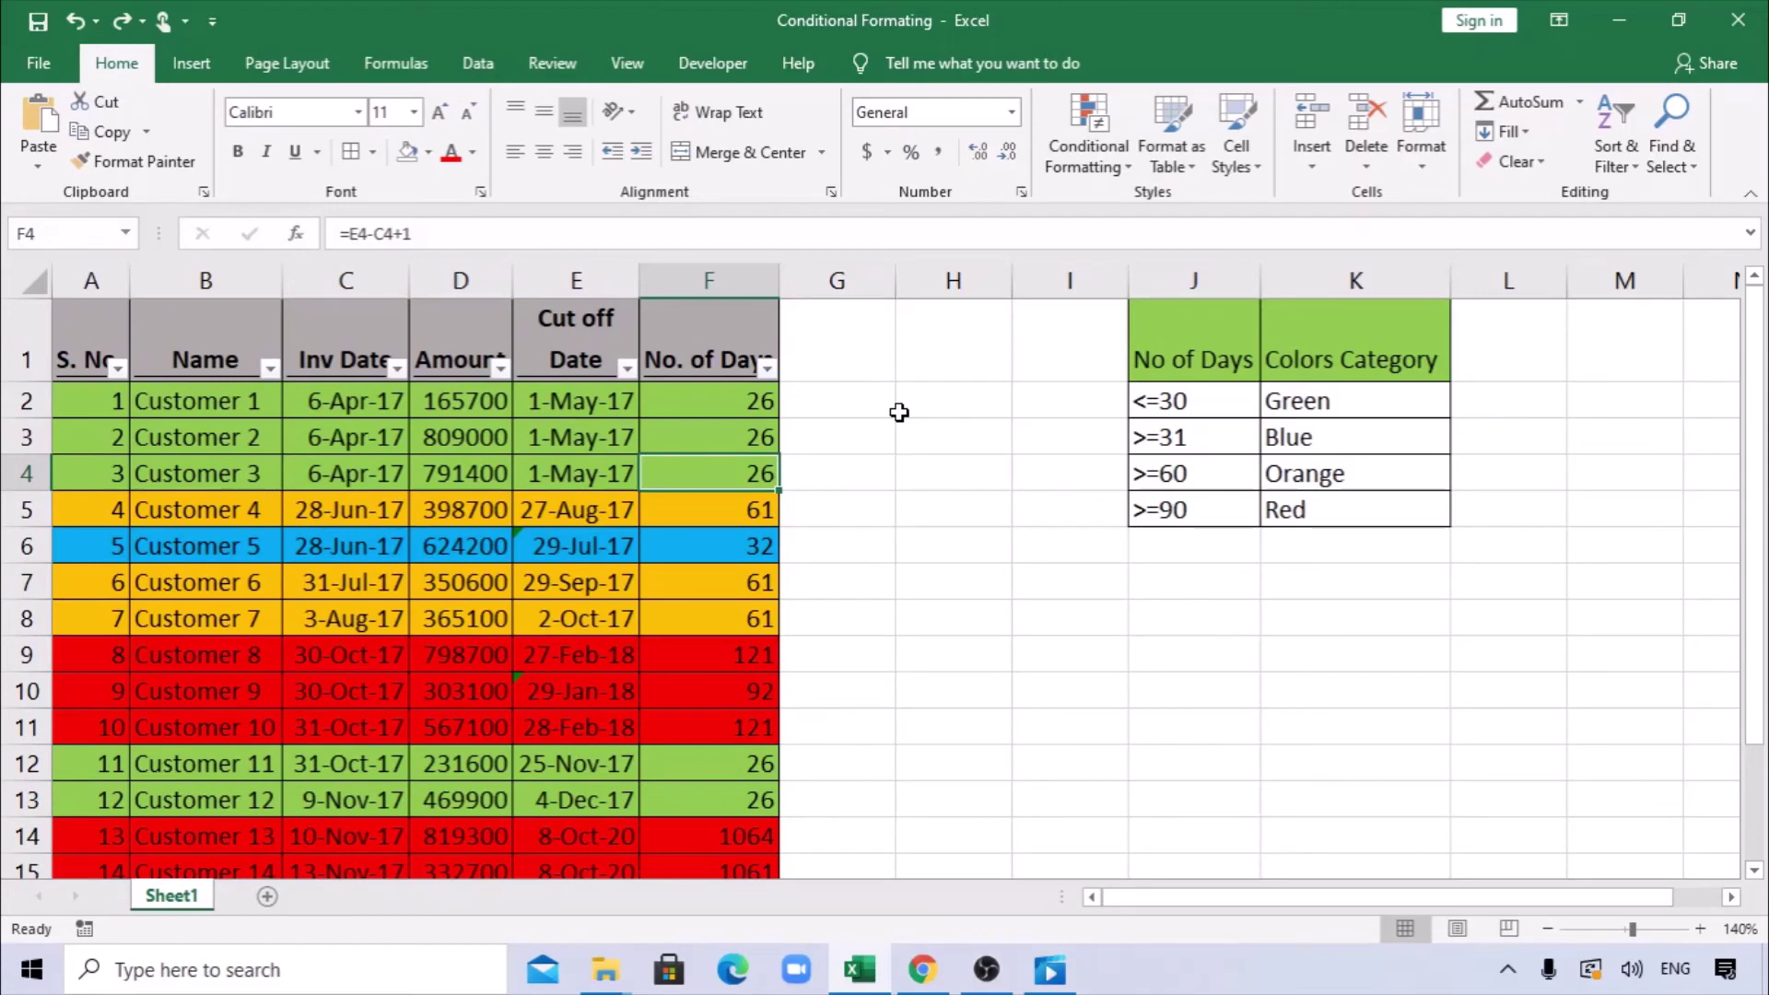
- Filter the No. of Days column by the red cell color and select the filtered values
{"action": "left_click", "coordinate": [767, 368]}
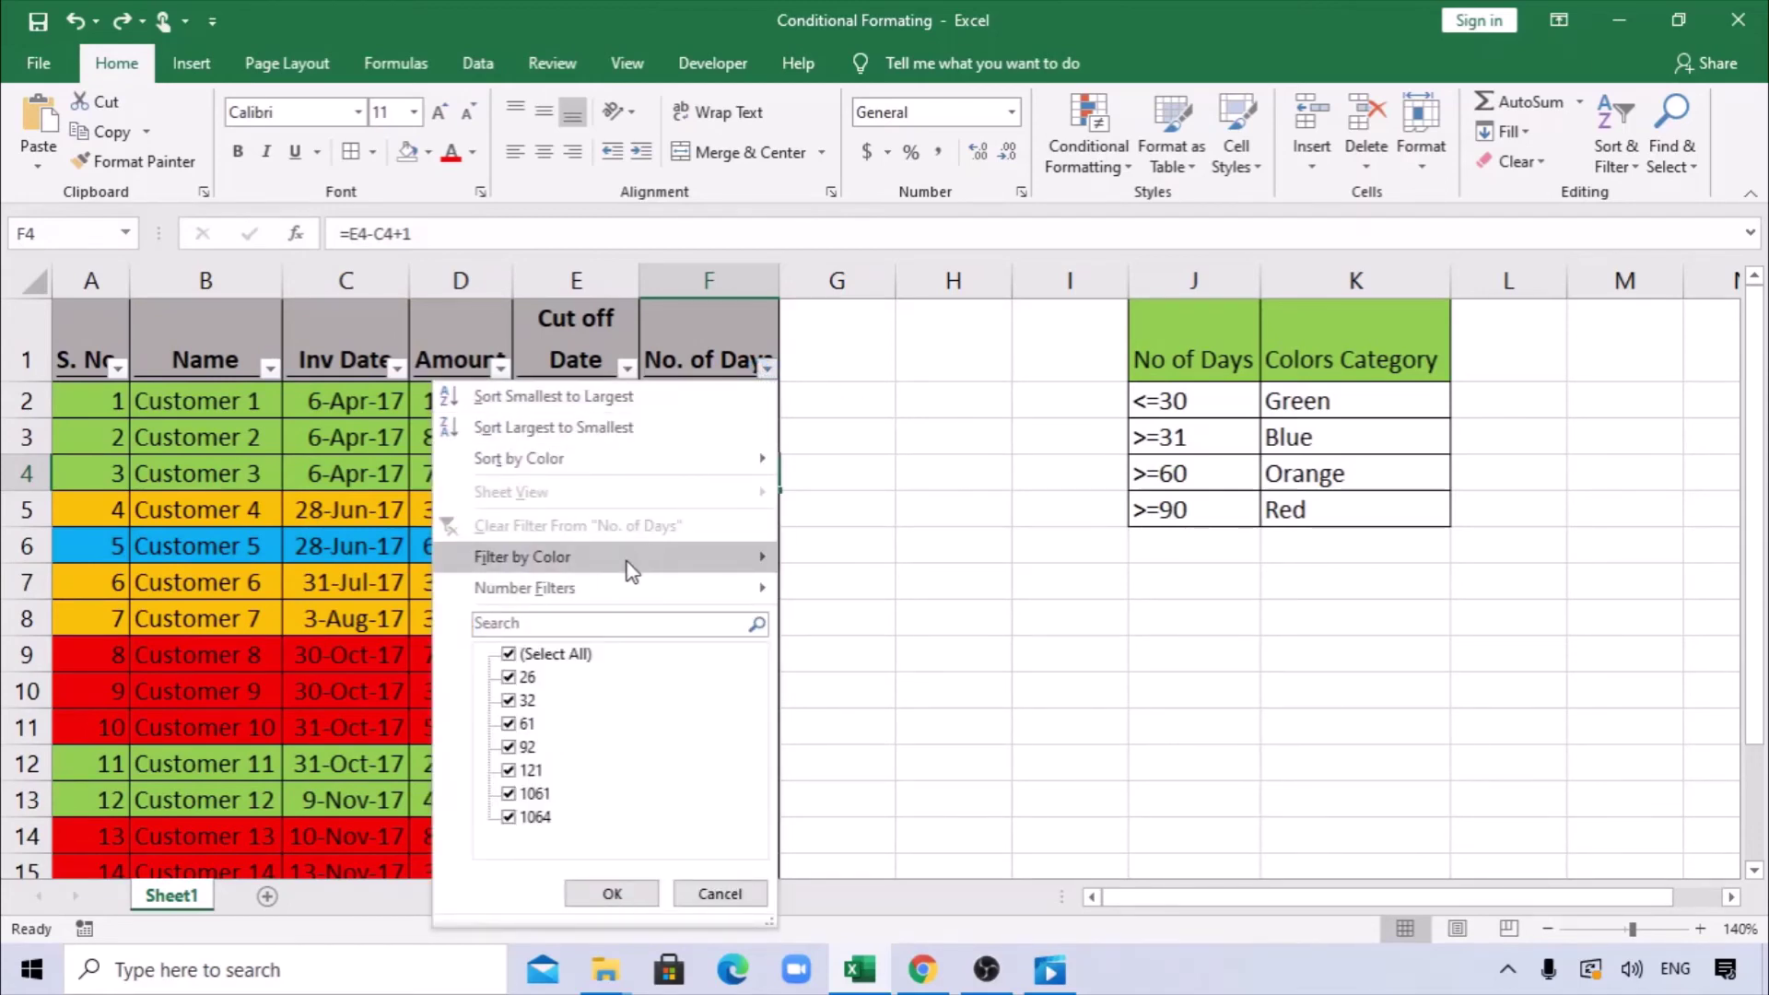
{"action": "mouse_move", "coordinate": [630, 569]}
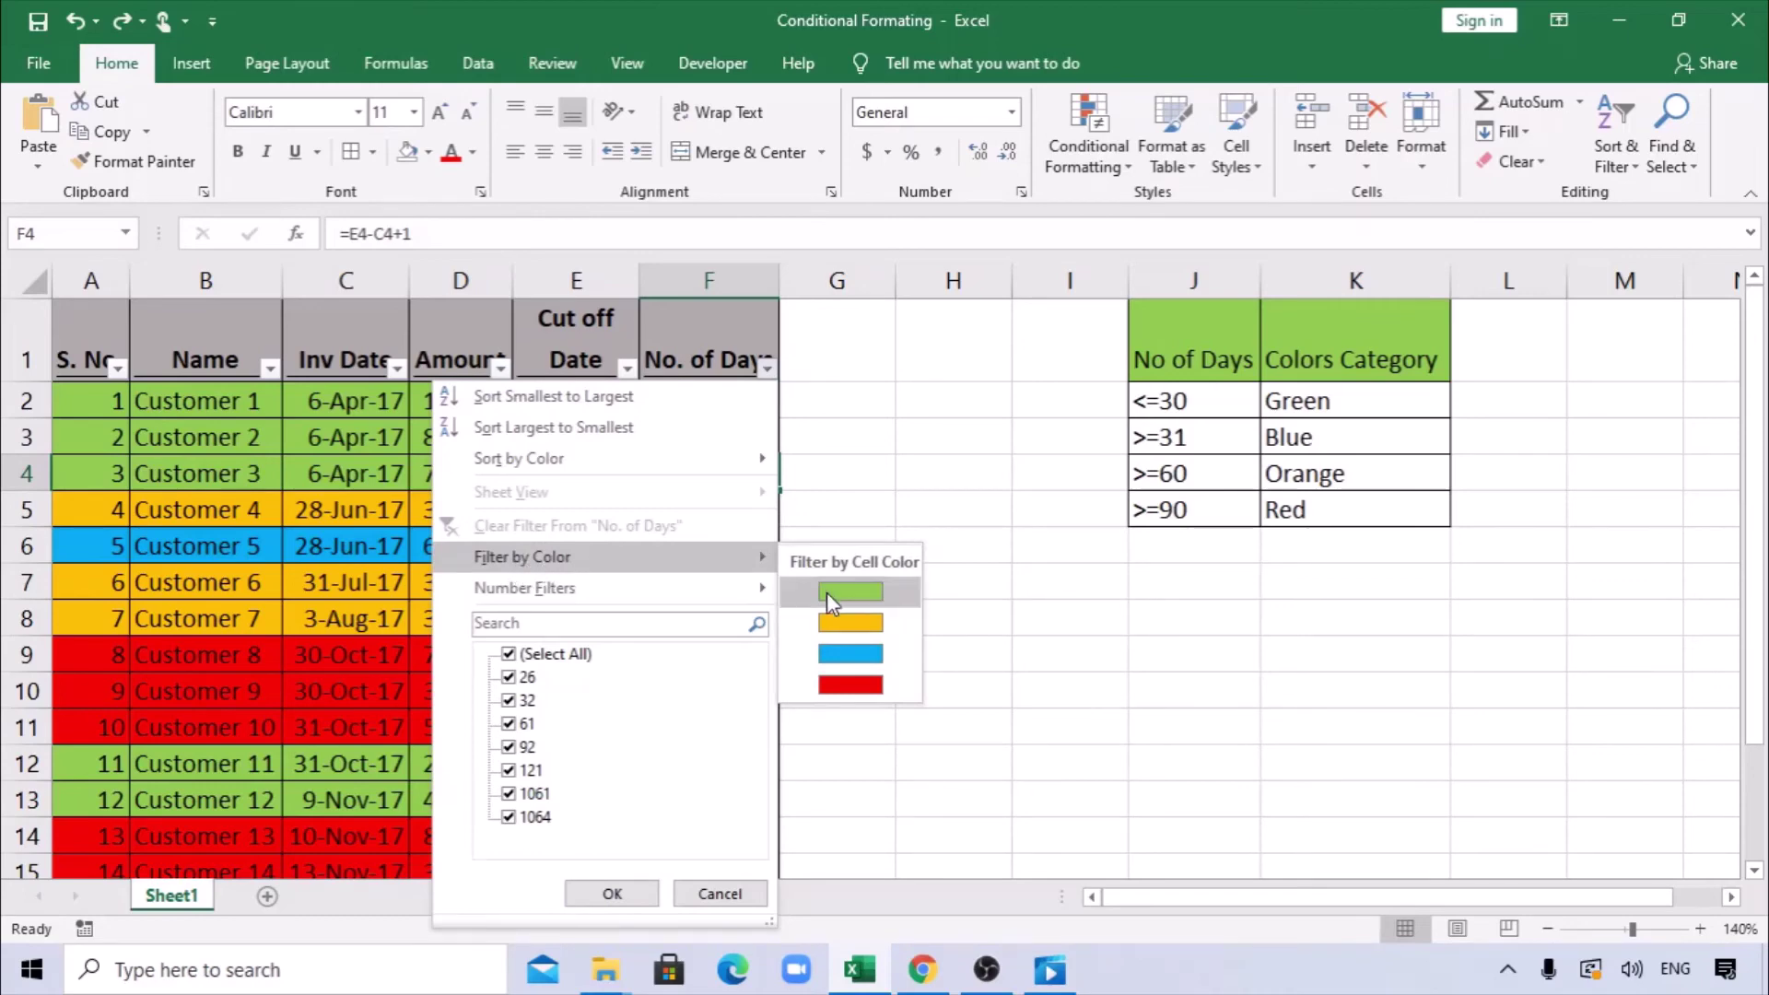
{"action": "left_click", "coordinate": [849, 687]}
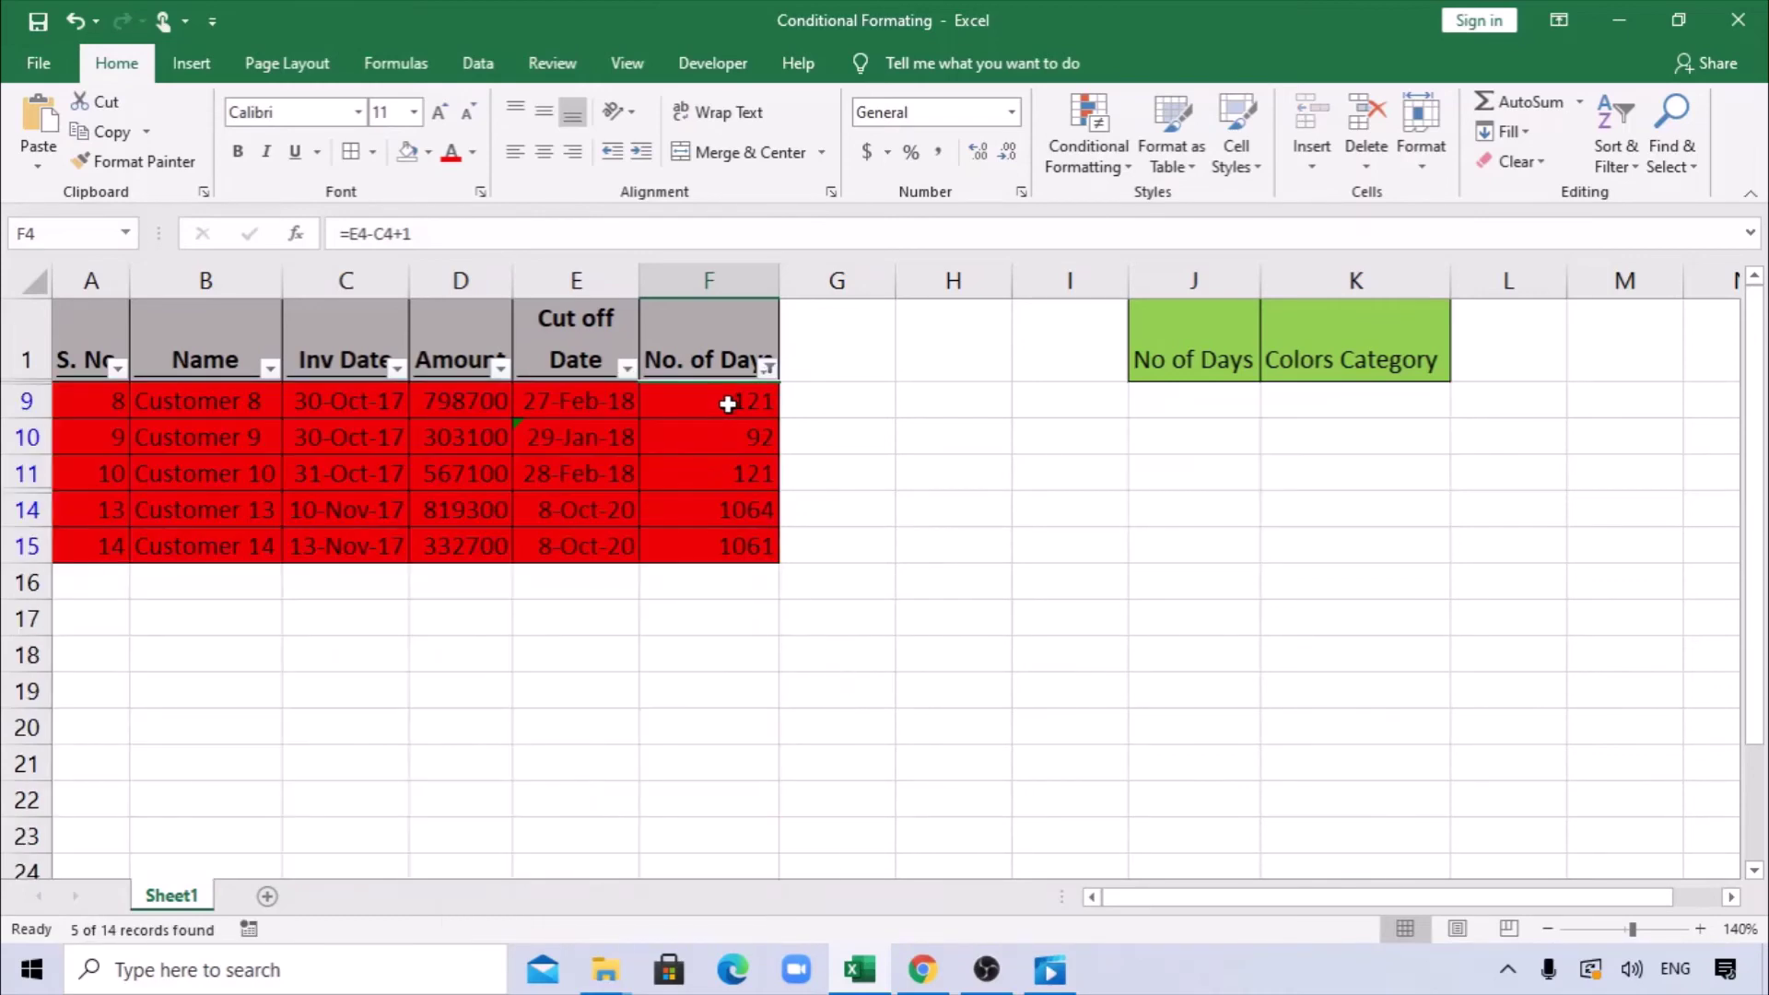
{"action": "left_click_drag", "start_coordinate": [726, 403], "coordinate": [752, 549]}
- Switch the No. of Days color filter to green and select the filtered day values
{"action": "left_click", "coordinate": [767, 366]}
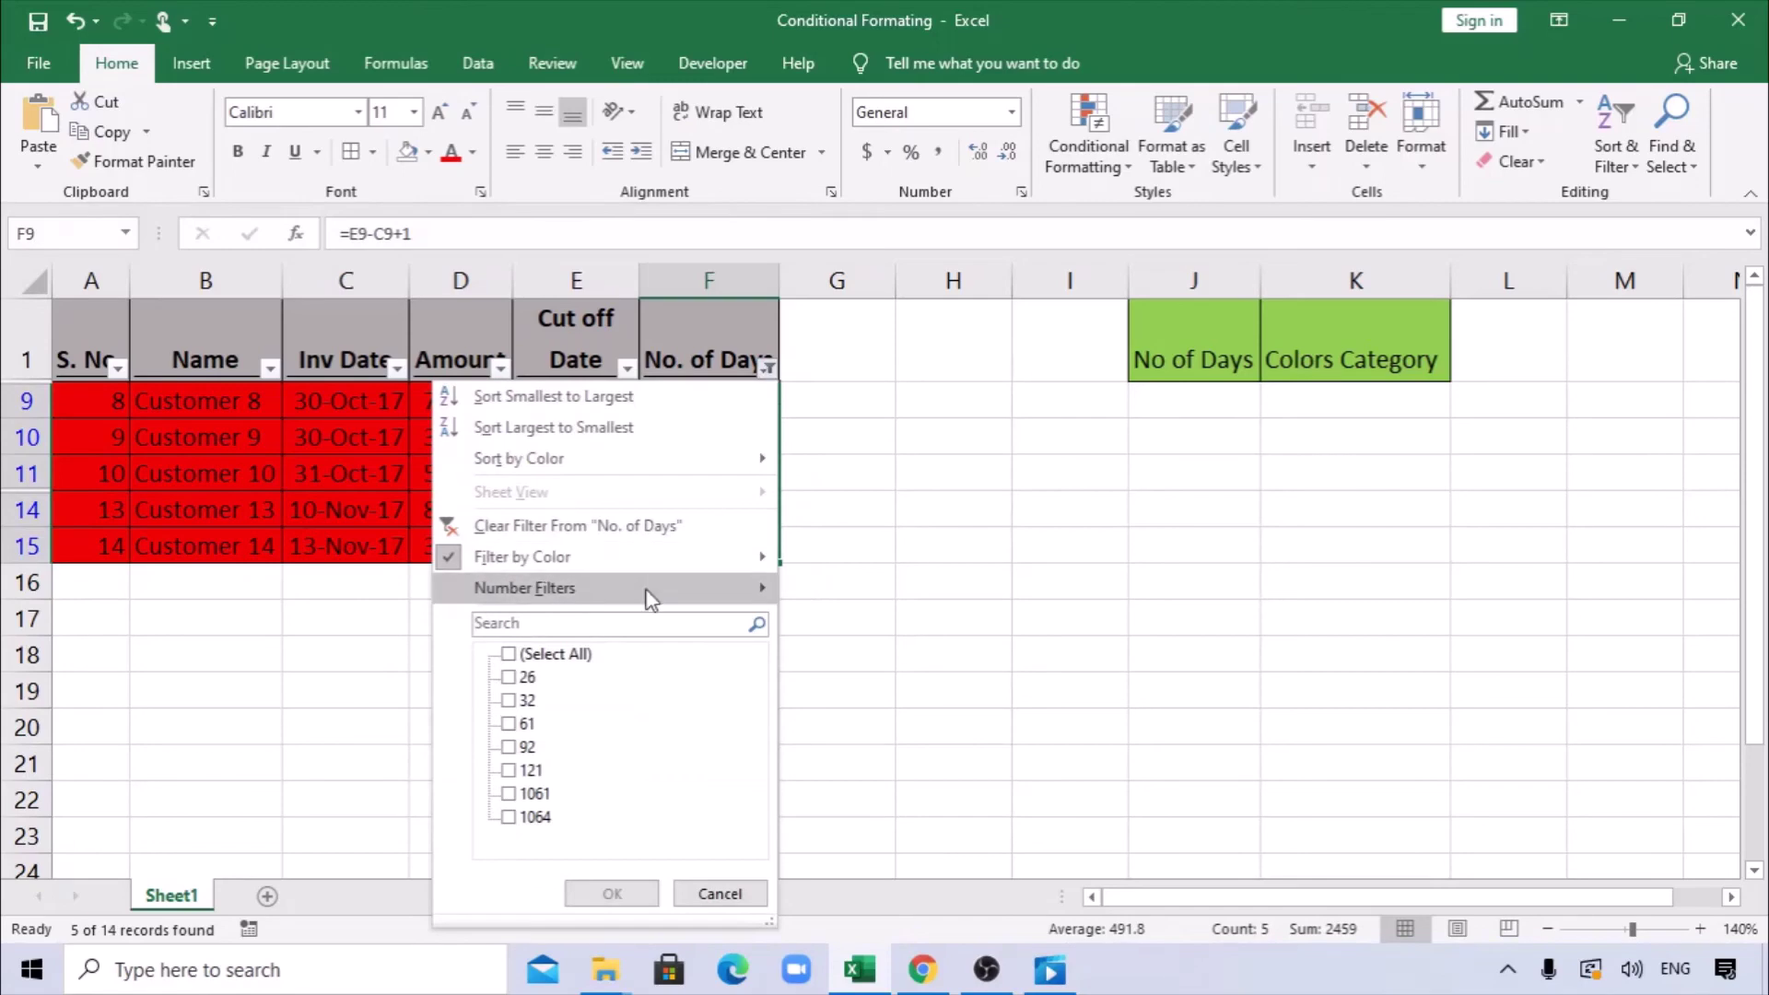
{"action": "mouse_move", "coordinate": [625, 576]}
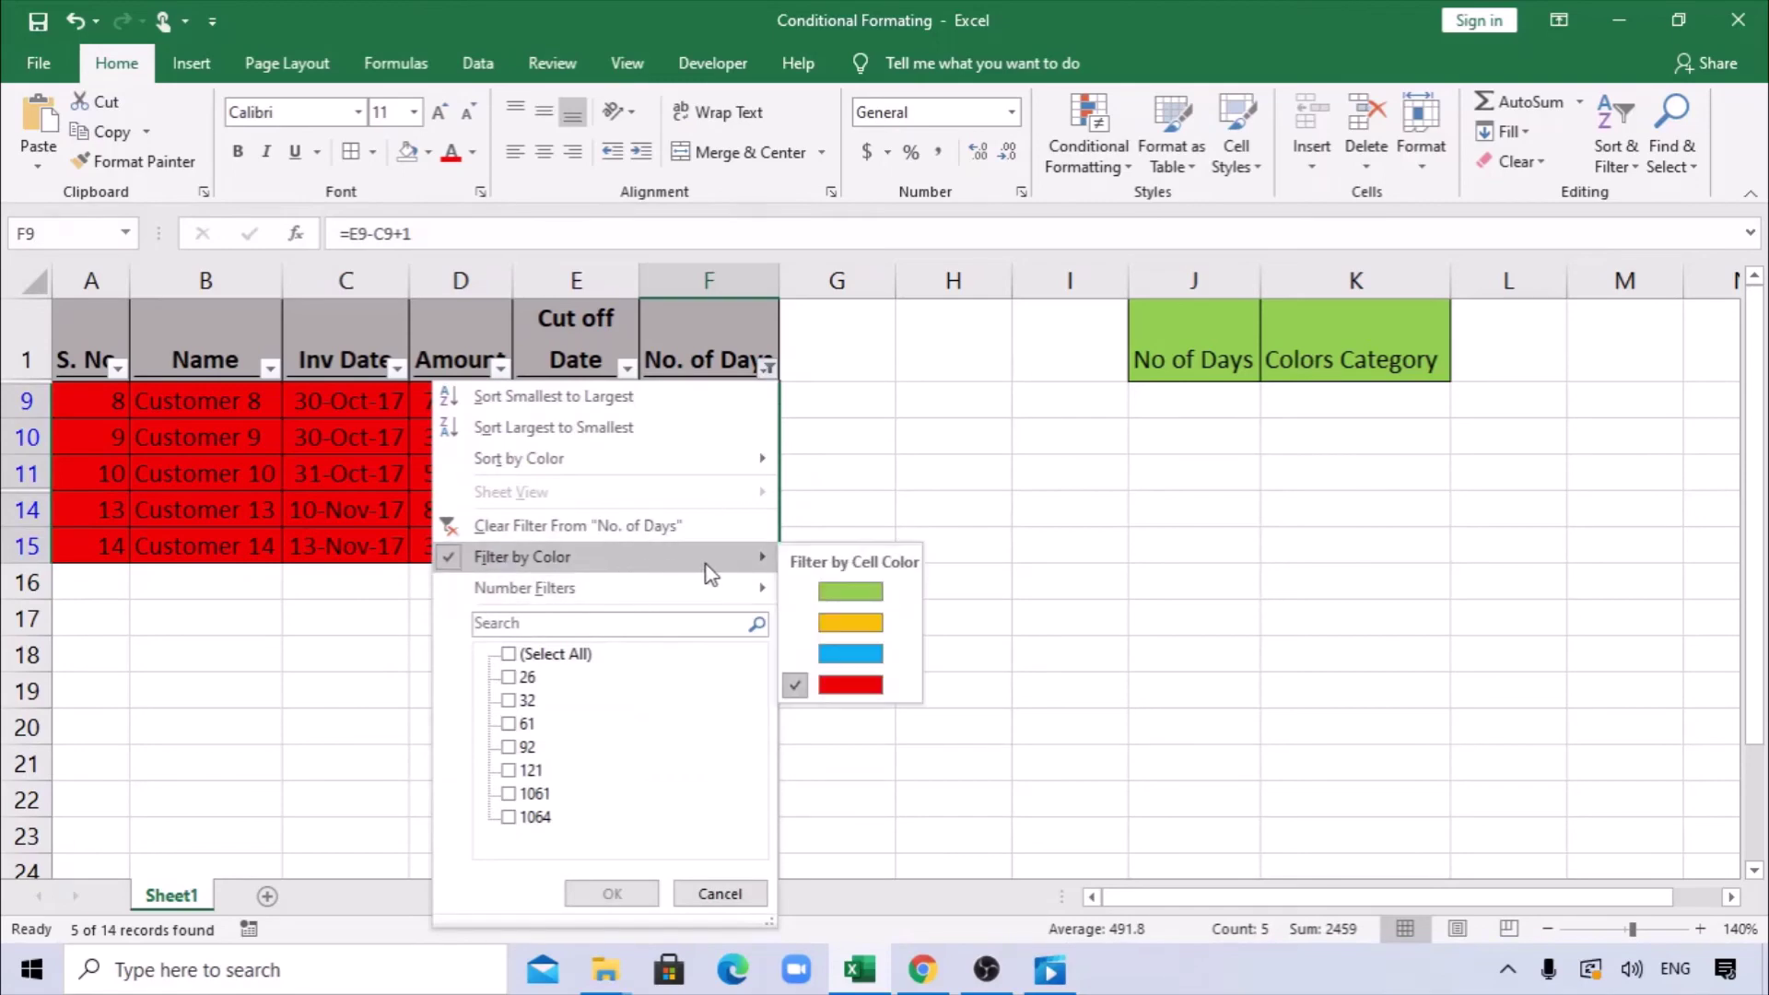
{"action": "left_click", "coordinate": [855, 593]}
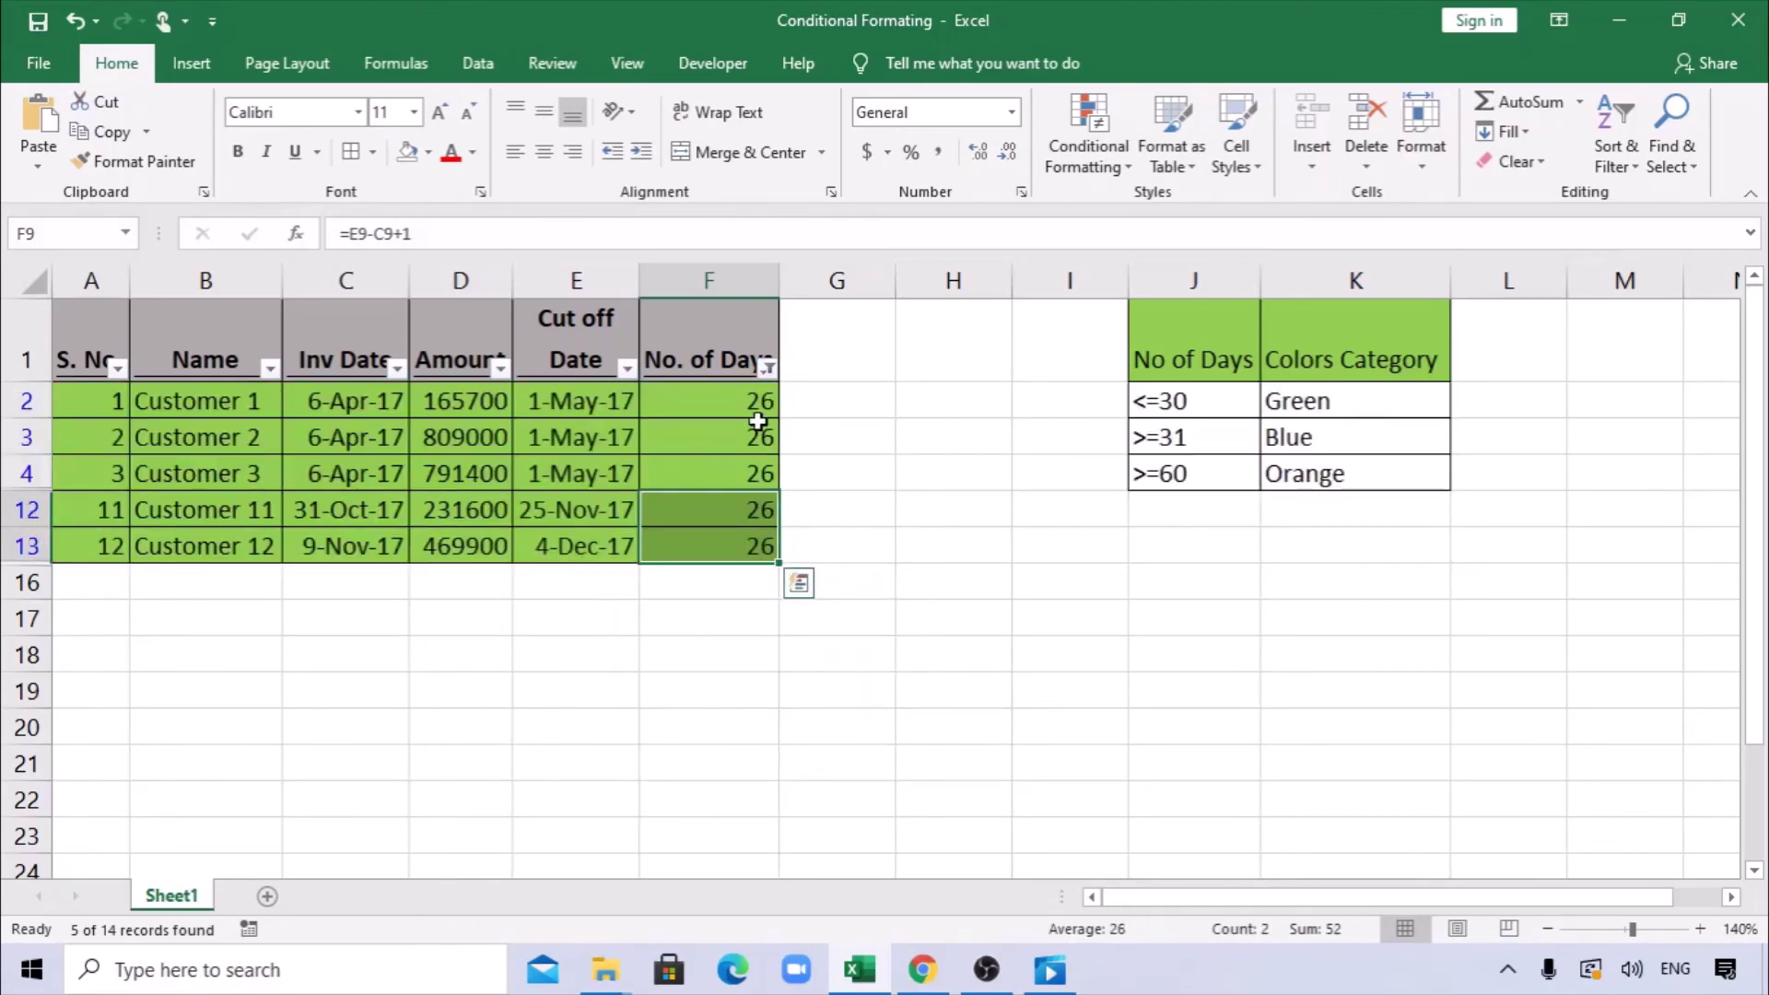
{"action": "left_click_drag", "start_coordinate": [752, 401], "coordinate": [752, 550]}
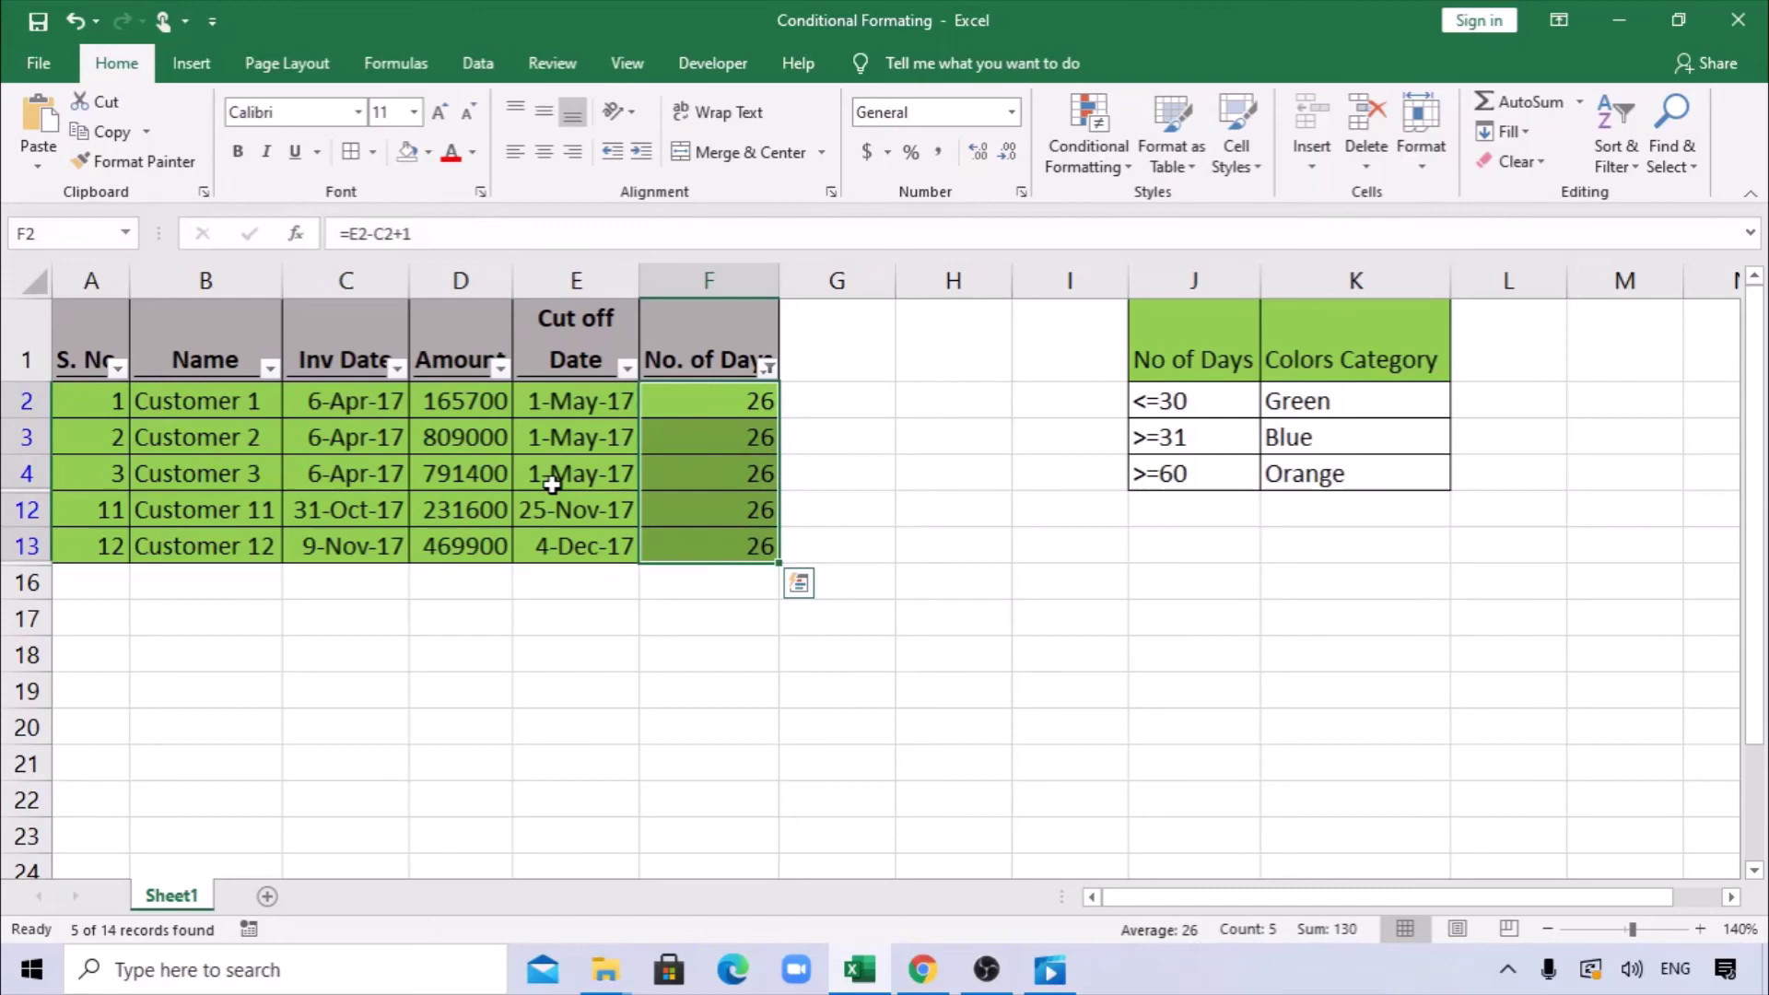
- Clear the color filter from the customer table, select Customer 1's No. of Days cell and review the colored rows
{"action": "left_click", "coordinate": [703, 347]}
{"action": "key", "text": "alt+a+c"}
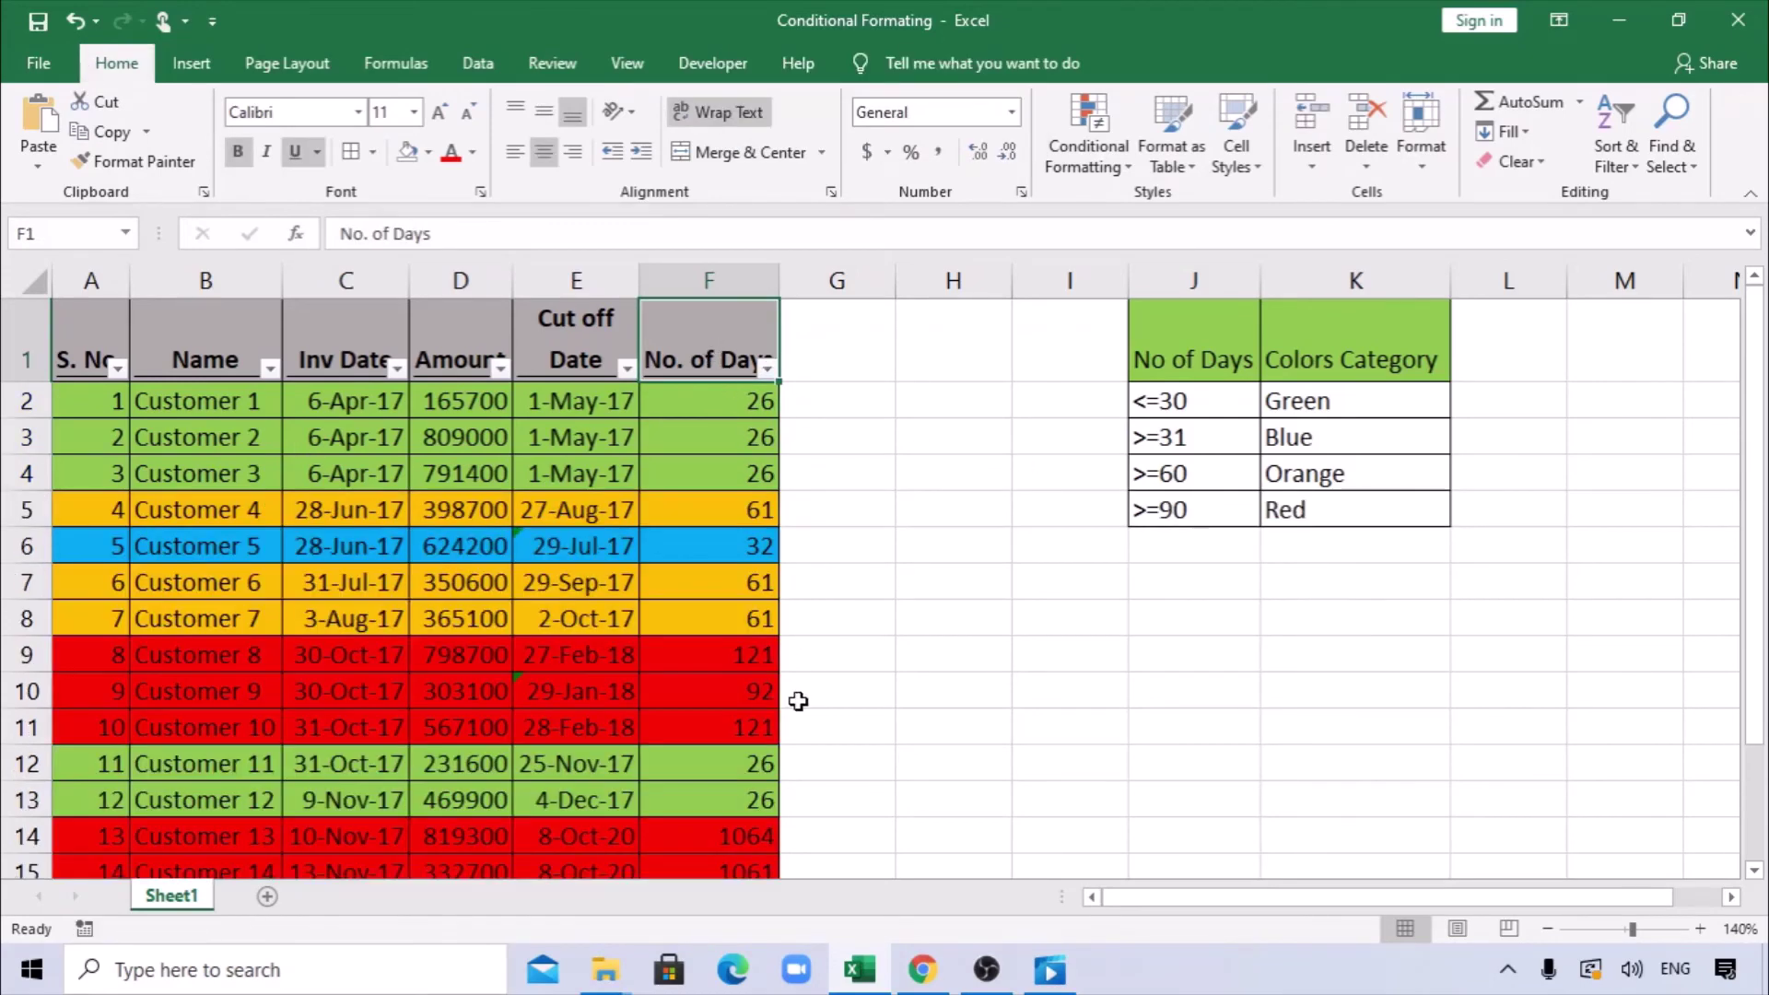
{"action": "left_click", "coordinate": [738, 400]}
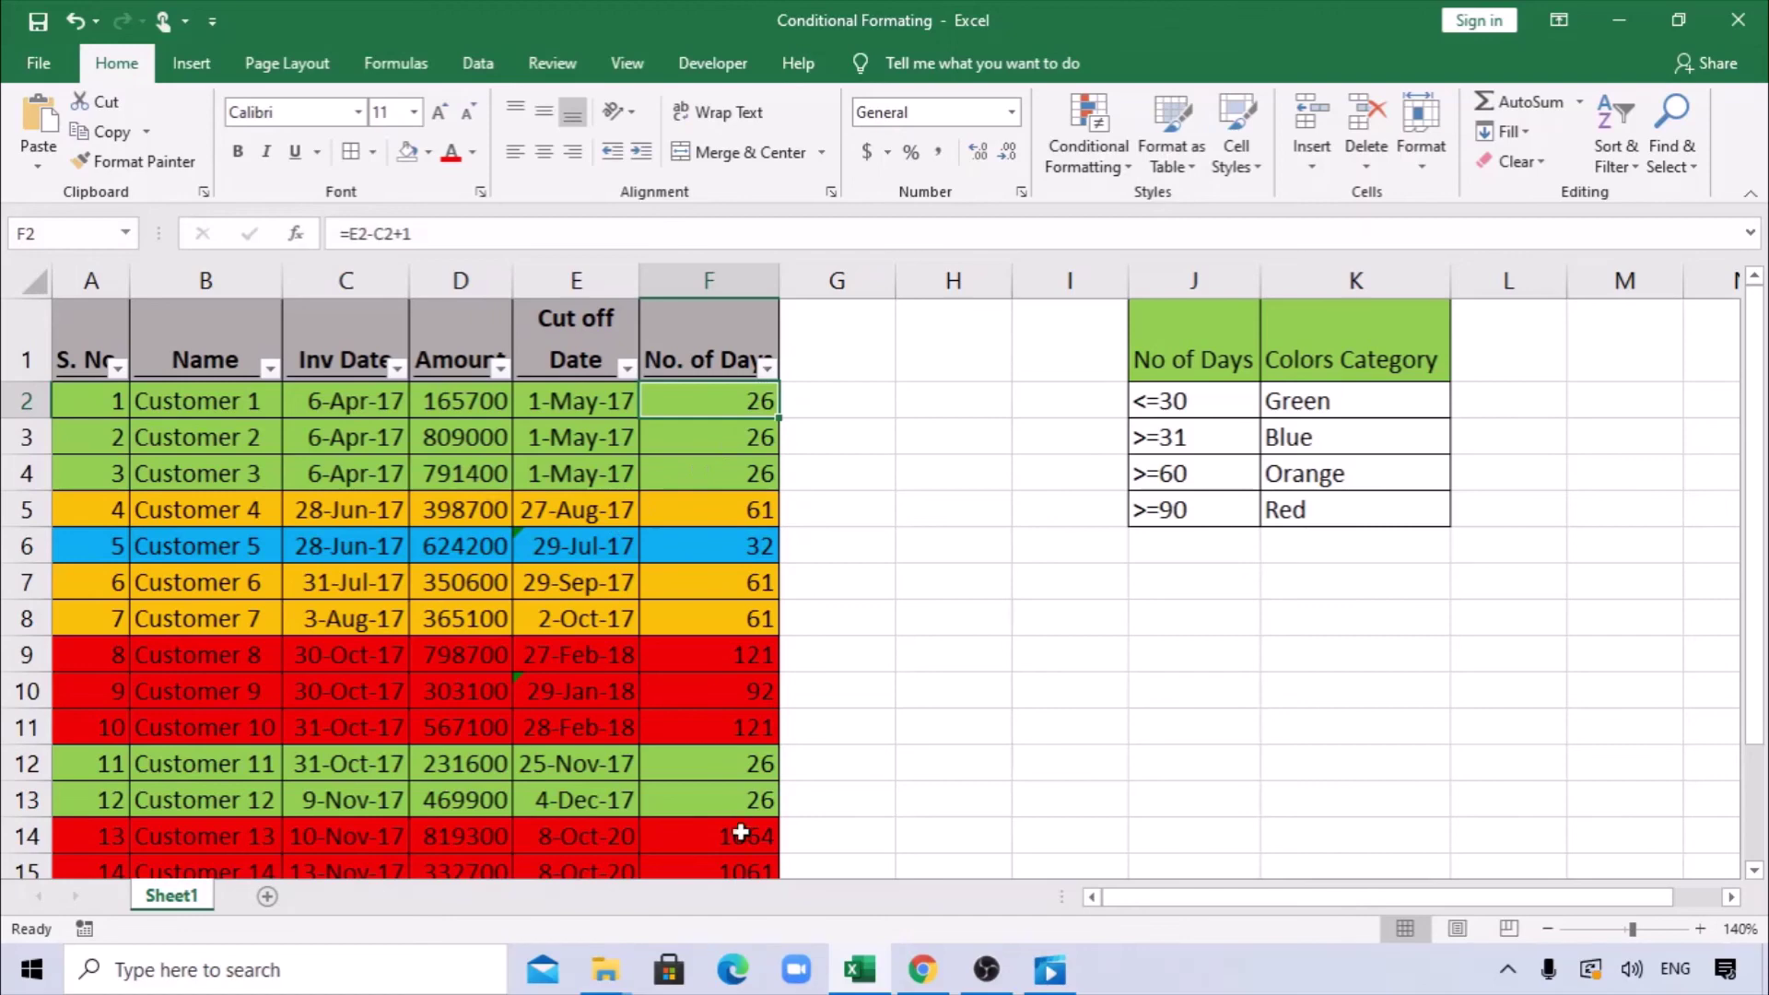
{"action": "scroll", "coordinate": [748, 857], "scroll_direction": "down", "scroll_amount": 1}
{"action": "scroll", "coordinate": [747, 857], "scroll_direction": "up", "scroll_amount": 1}
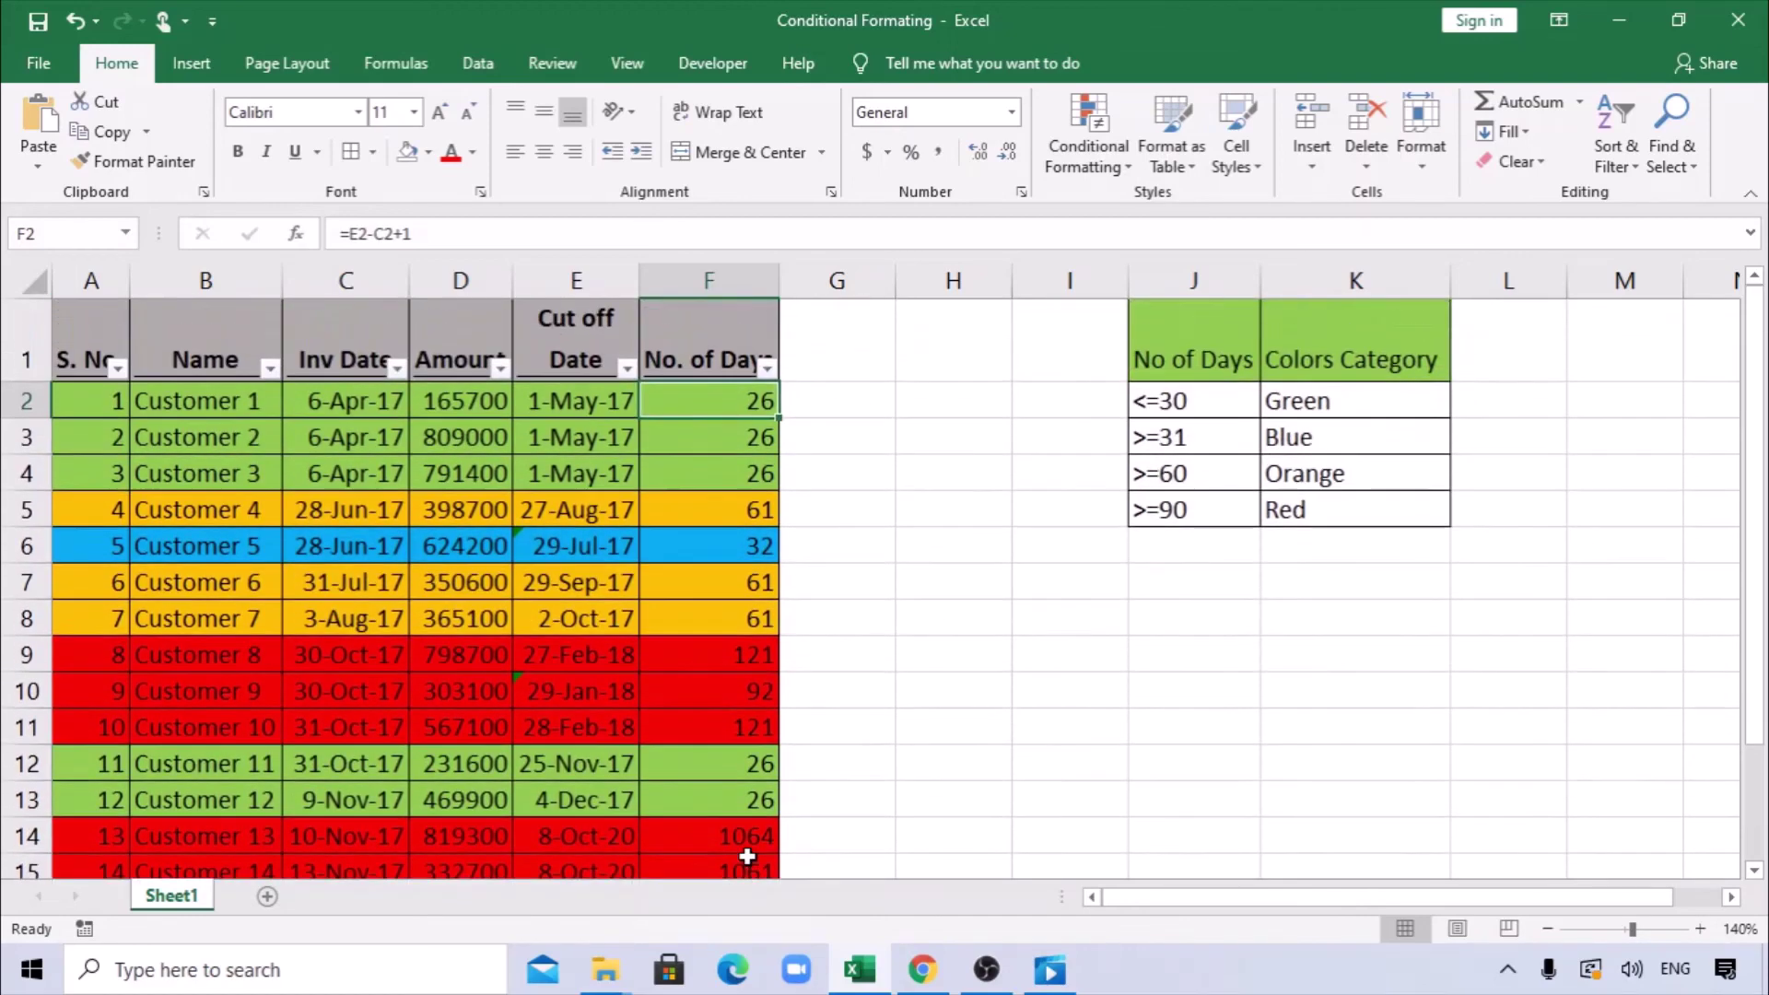